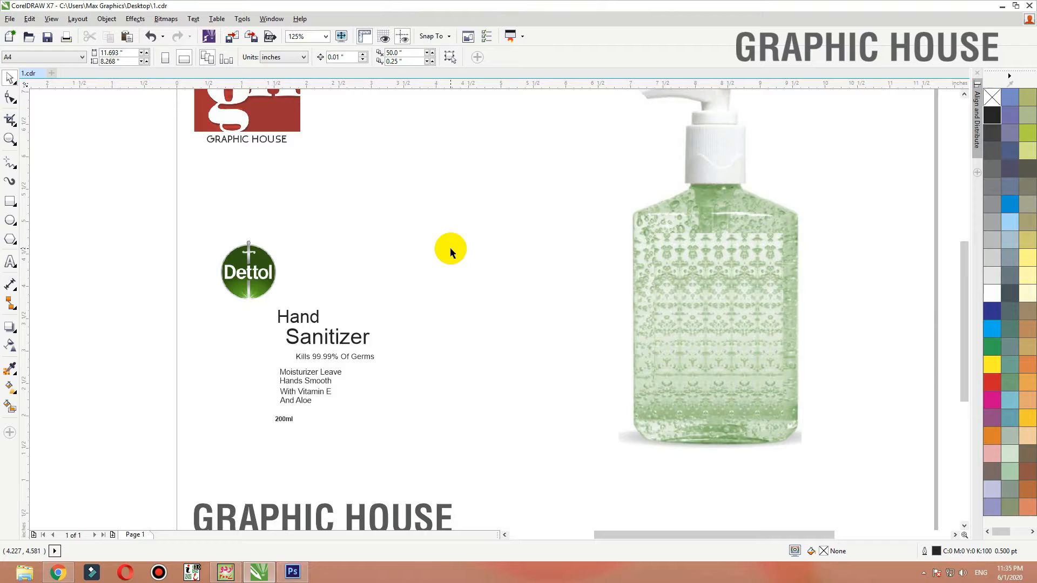
Move the sanitizer bottle image so its centre sits at about X 8.465, Y 4.044 inches on the page.
{"action": "left_click", "coordinate": [325, 333]}
{"action": "left_click", "coordinate": [475, 367]}
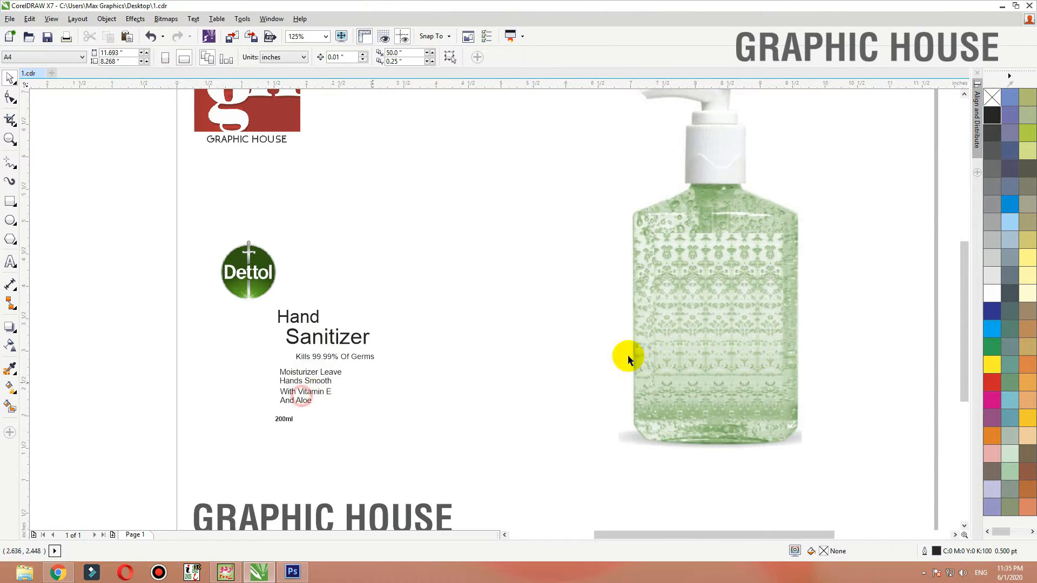
{"action": "left_click", "coordinate": [623, 279]}
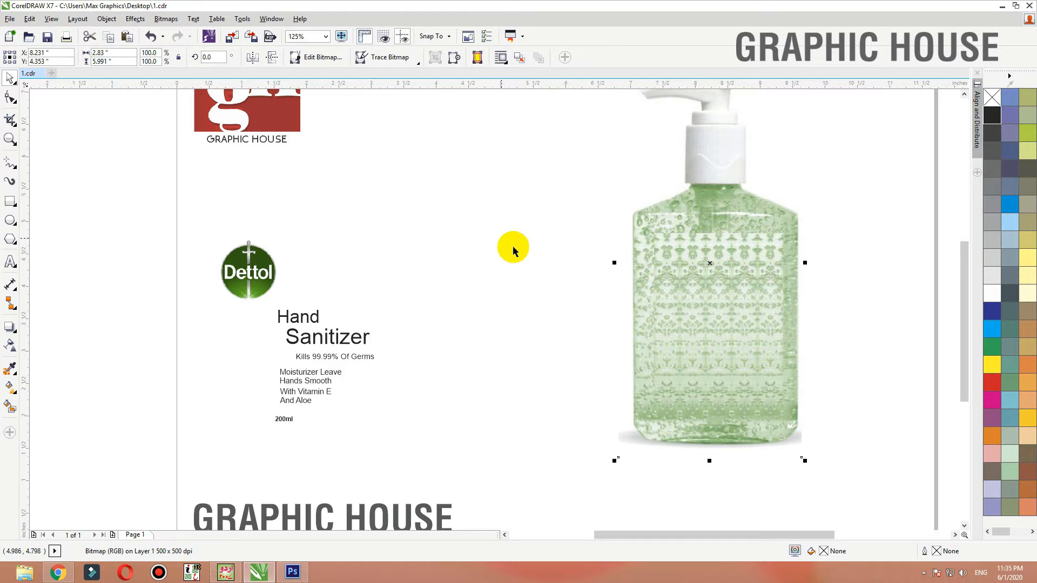
{"action": "left_click_drag", "start_coordinate": [733, 354], "coordinate": [725, 367]}
{"action": "left_click", "coordinate": [552, 262]}
{"action": "left_click_drag", "start_coordinate": [769, 277], "coordinate": [784, 279]}
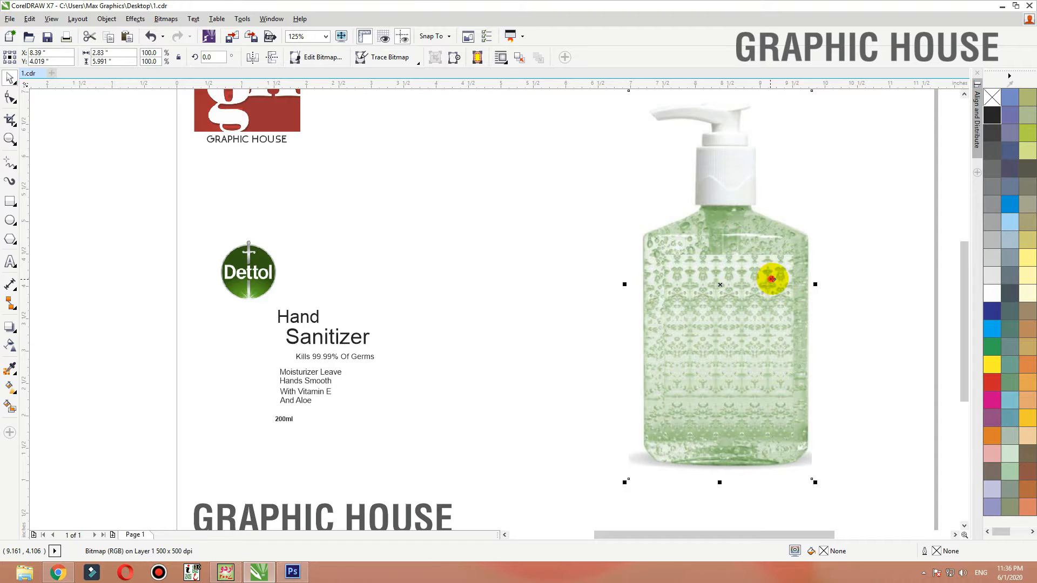
{"action": "left_click_drag", "start_coordinate": [772, 279], "coordinate": [777, 277]}
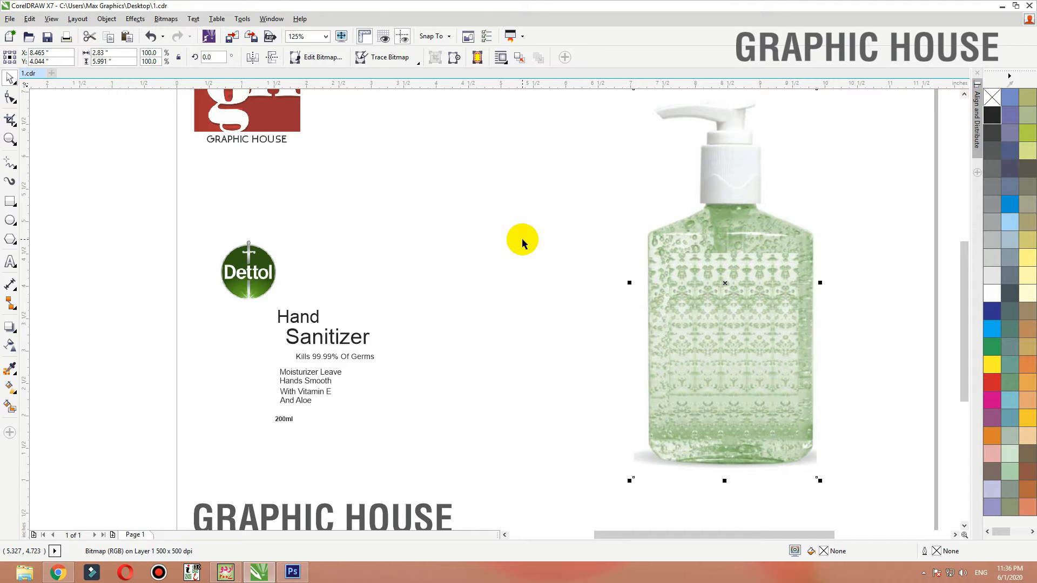
Draw a rectangle about 2.5 by 3.5 inches over the full body of the bottle.
{"action": "left_click", "coordinate": [10, 201]}
{"action": "left_click_drag", "start_coordinate": [649, 235], "coordinate": [811, 463]}
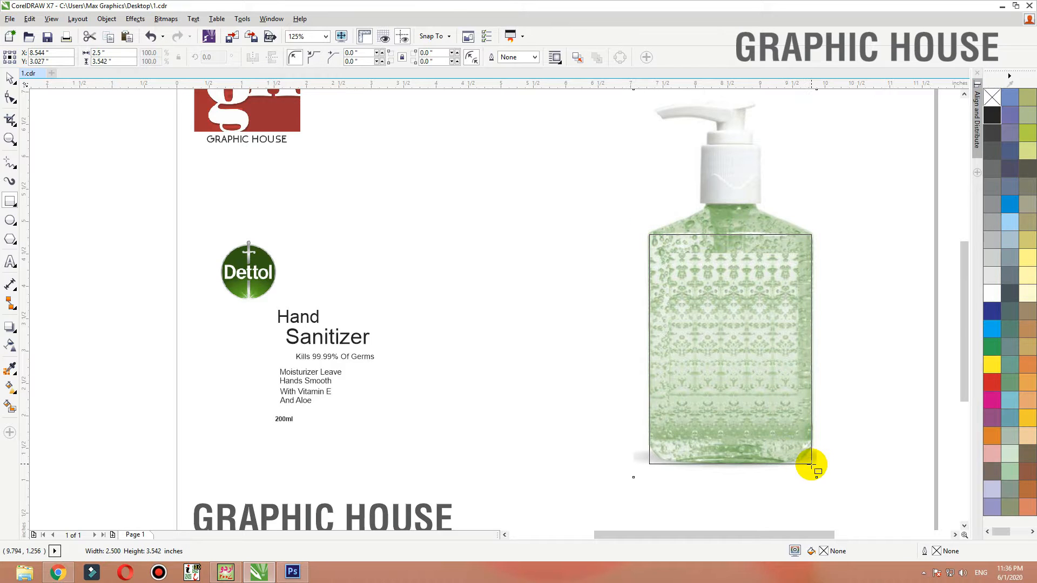
{"action": "left_click_drag", "start_coordinate": [811, 464], "coordinate": [812, 464]}
{"action": "left_click", "coordinate": [10, 80]}
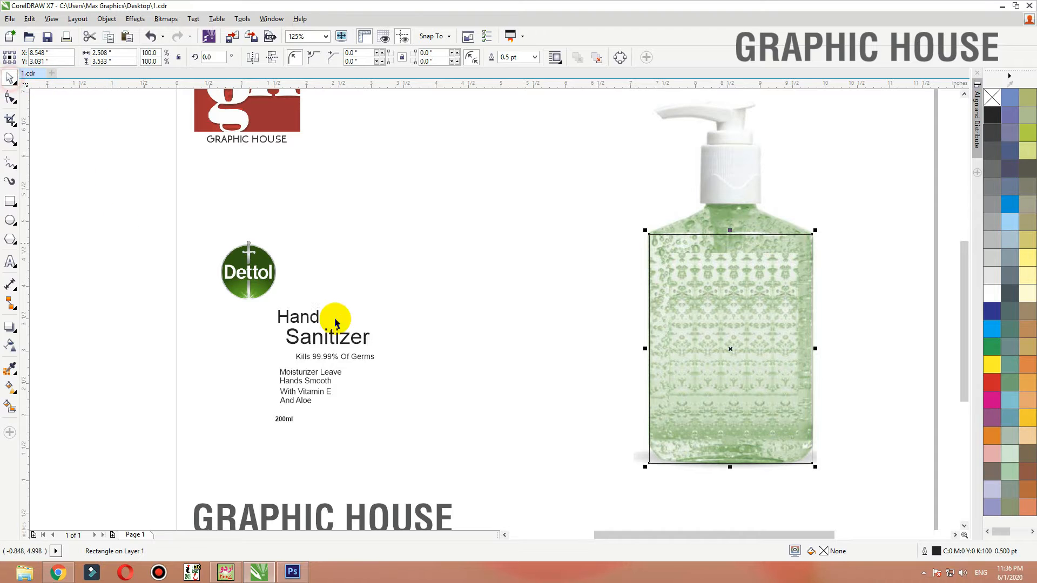
Unlink the corner radii and round the rectangle's two lower corners to 0.5 inch each, trying 1 inch on the lower-right one first.
{"action": "left_click", "coordinate": [9, 99]}
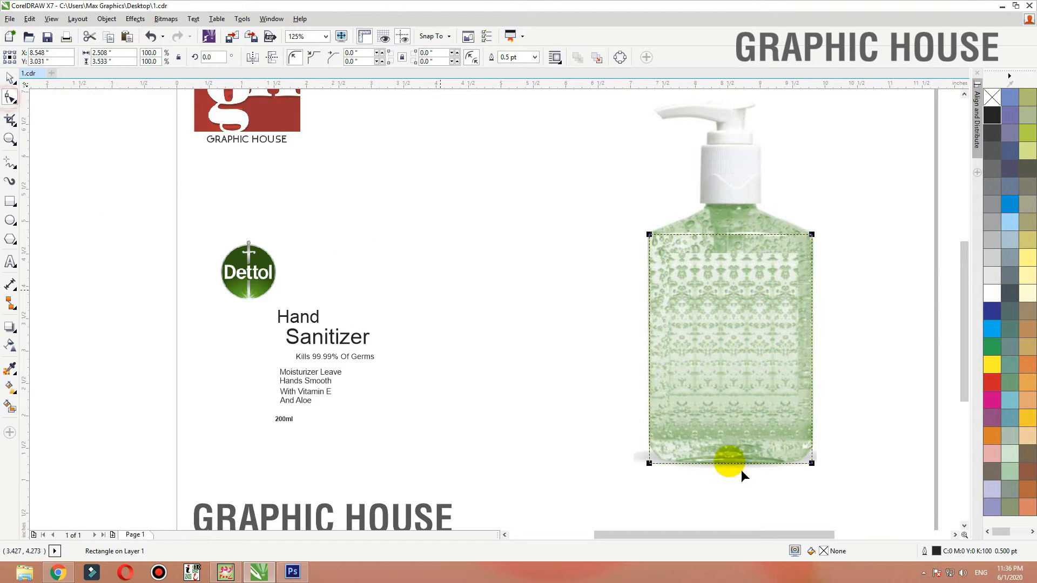
{"action": "left_click", "coordinate": [403, 60]}
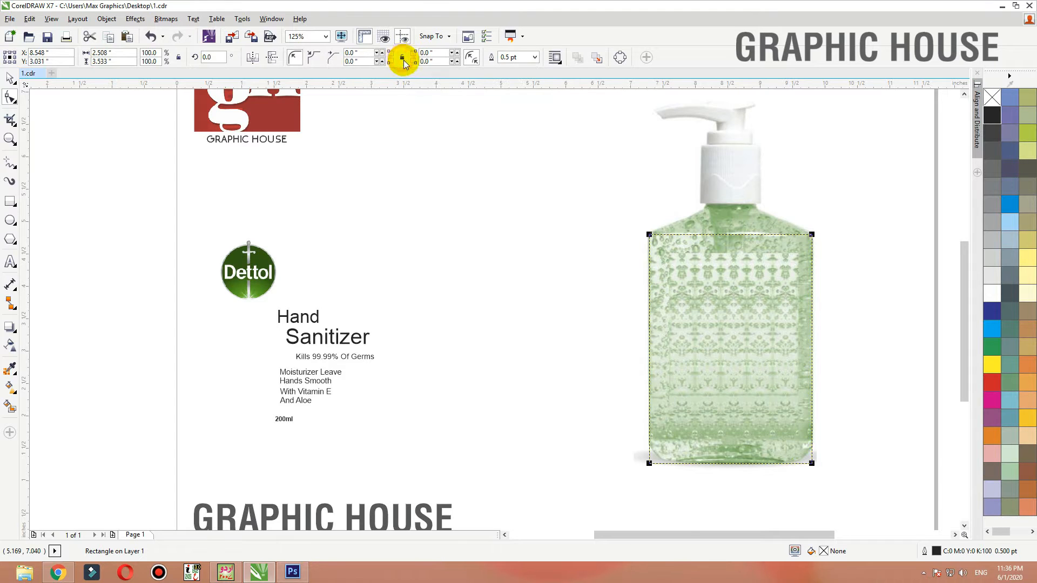
{"action": "double_click", "coordinate": [435, 61]}
{"action": "type", "text": "1"}
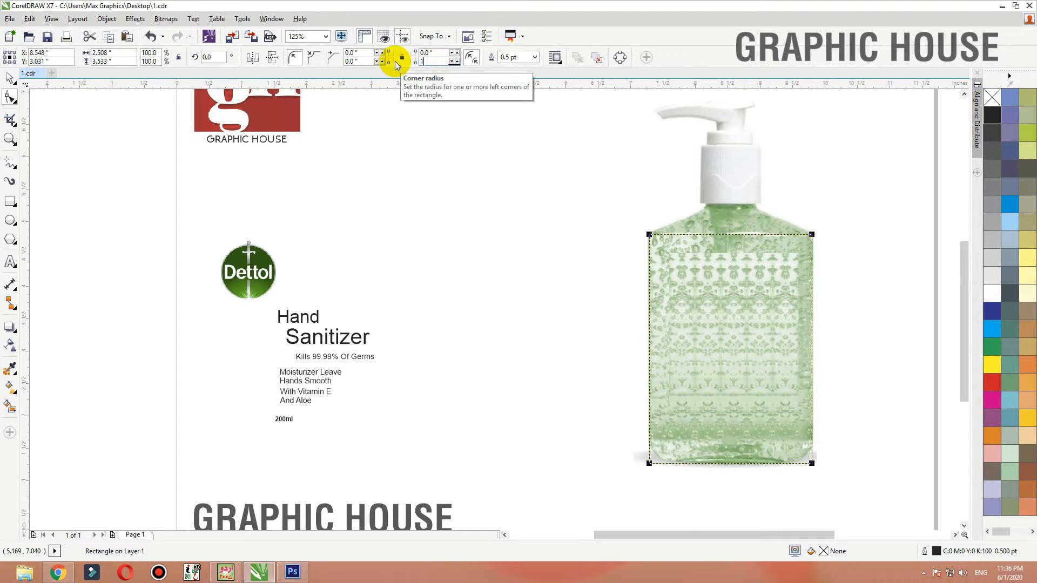
{"action": "key", "text": "Return"}
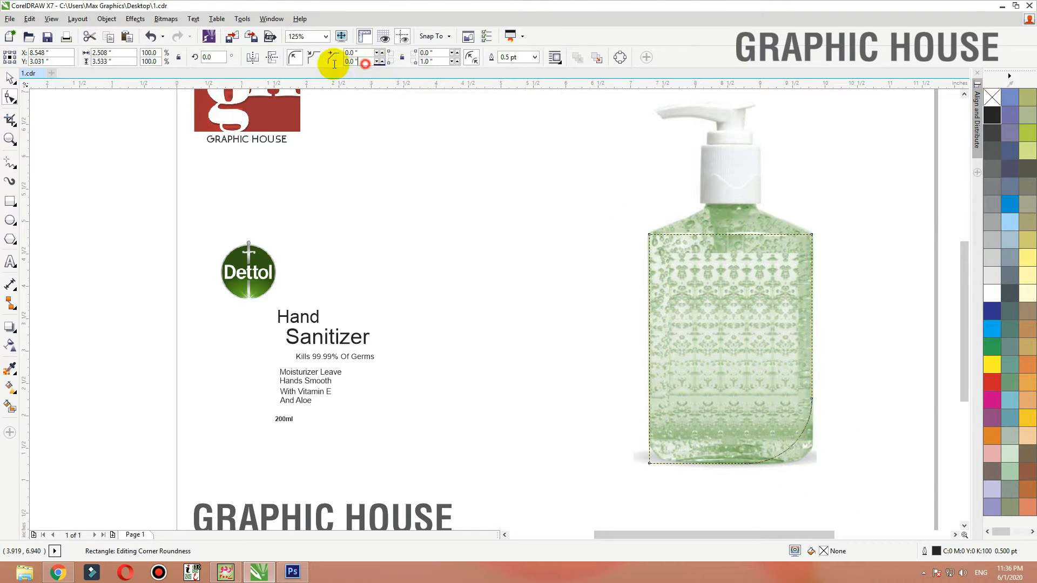
{"action": "key", "text": "Tab"}
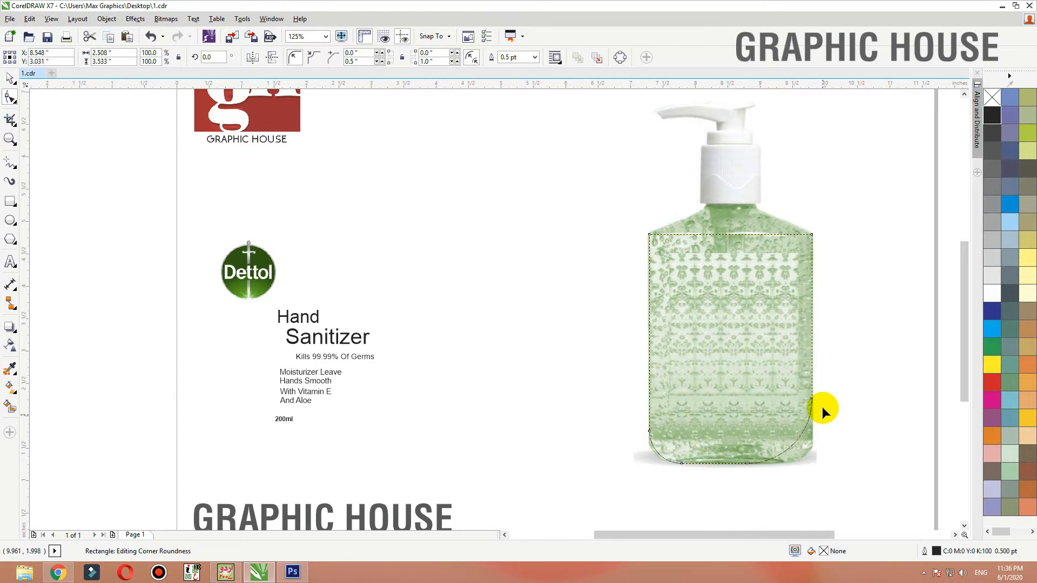
{"action": "left_click", "coordinate": [435, 62]}
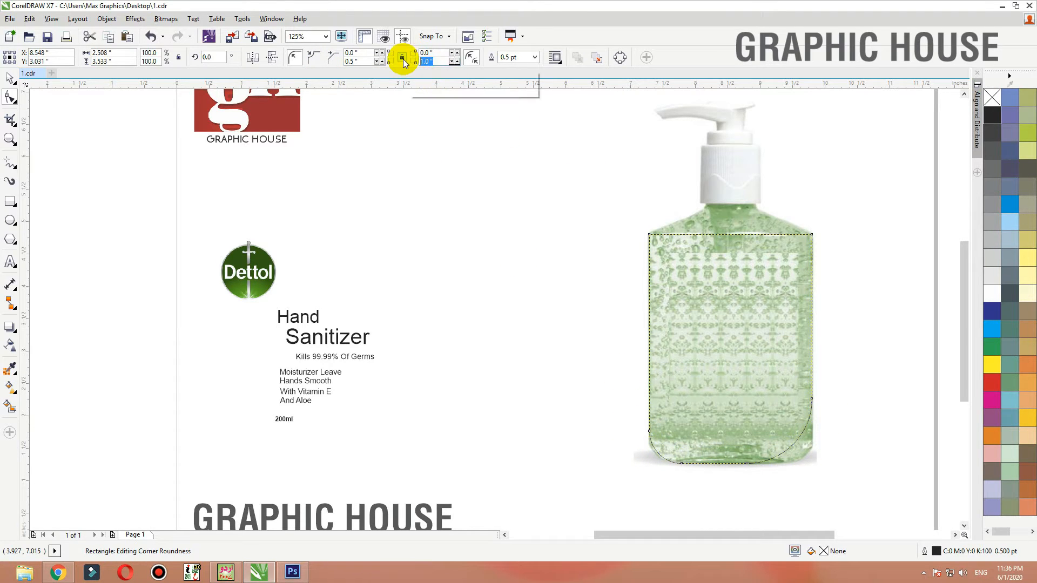
{"action": "key", "text": "BackSpace"}
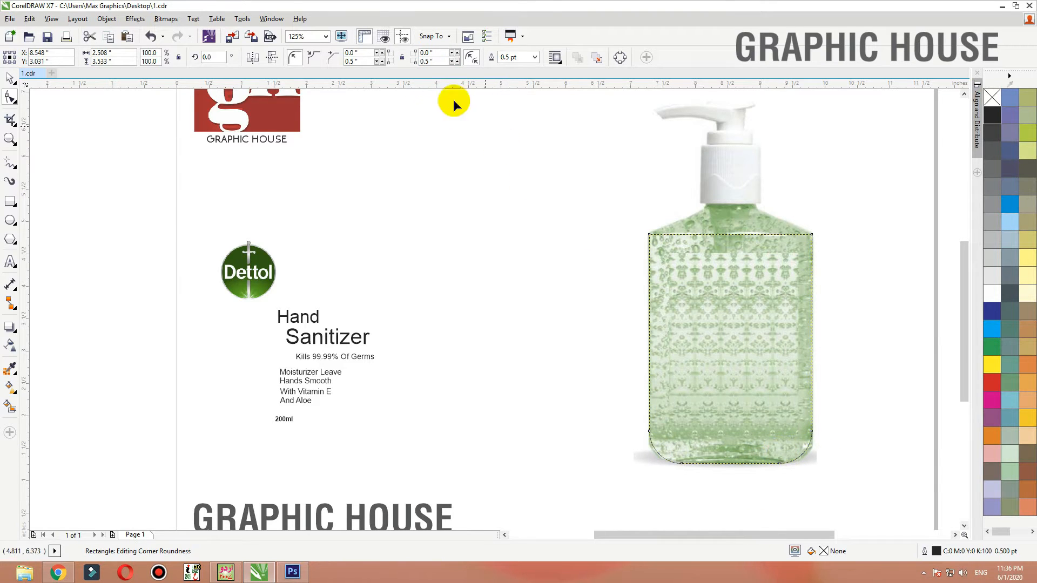
Relink the corner radii, round all four corners of the rectangle slightly more together, and delete the rectangle.
{"action": "left_click", "coordinate": [401, 58]}
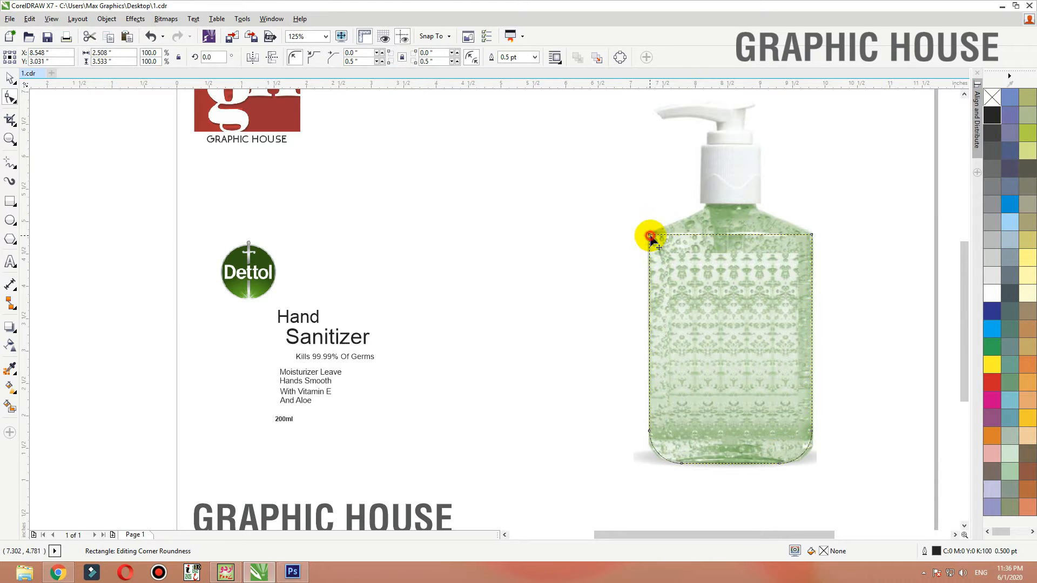
{"action": "left_click_drag", "start_coordinate": [650, 236], "coordinate": [657, 242]}
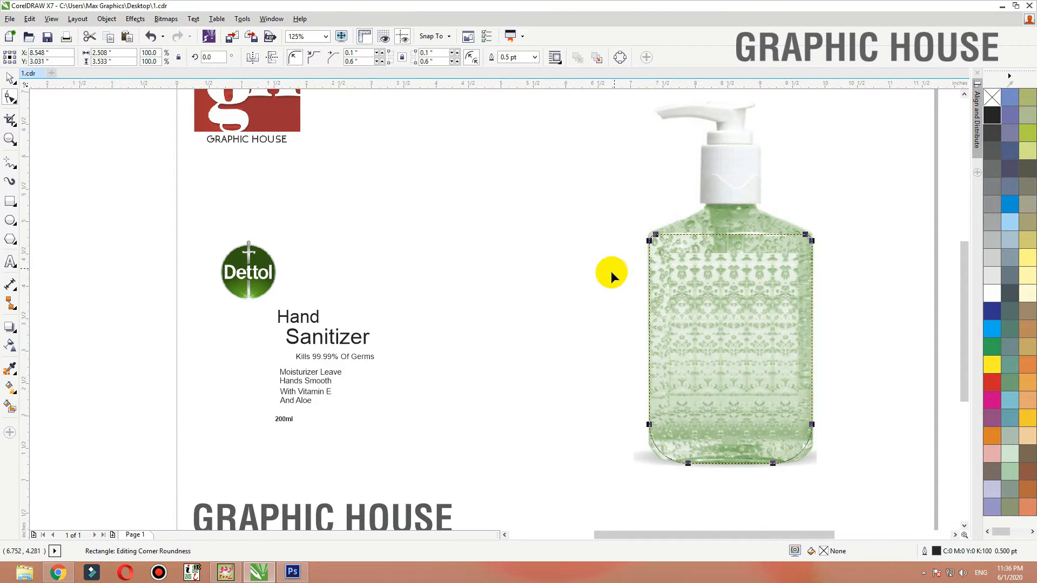
{"action": "key", "text": "space"}
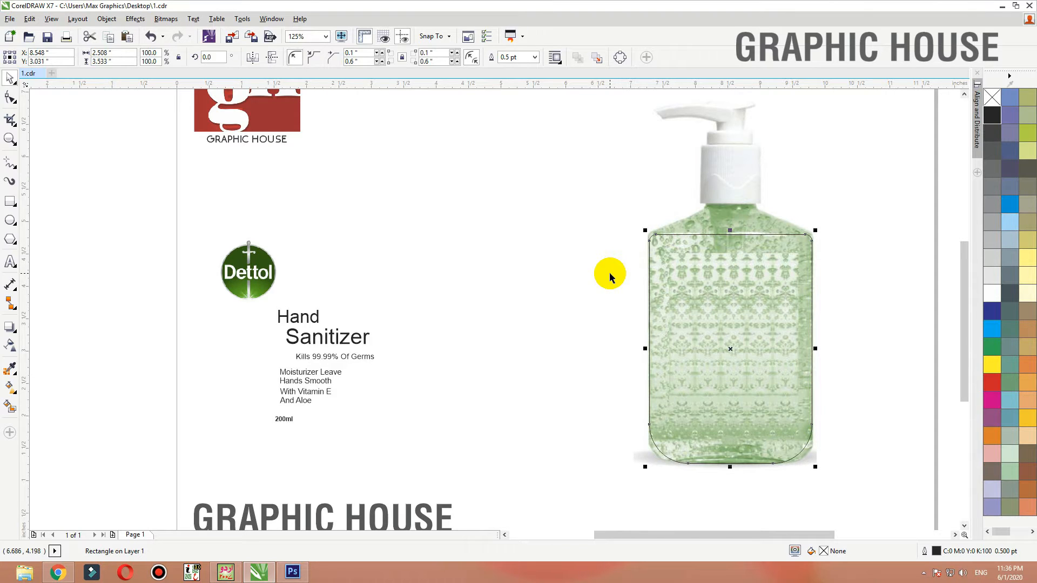
{"action": "key", "text": "Escape"}
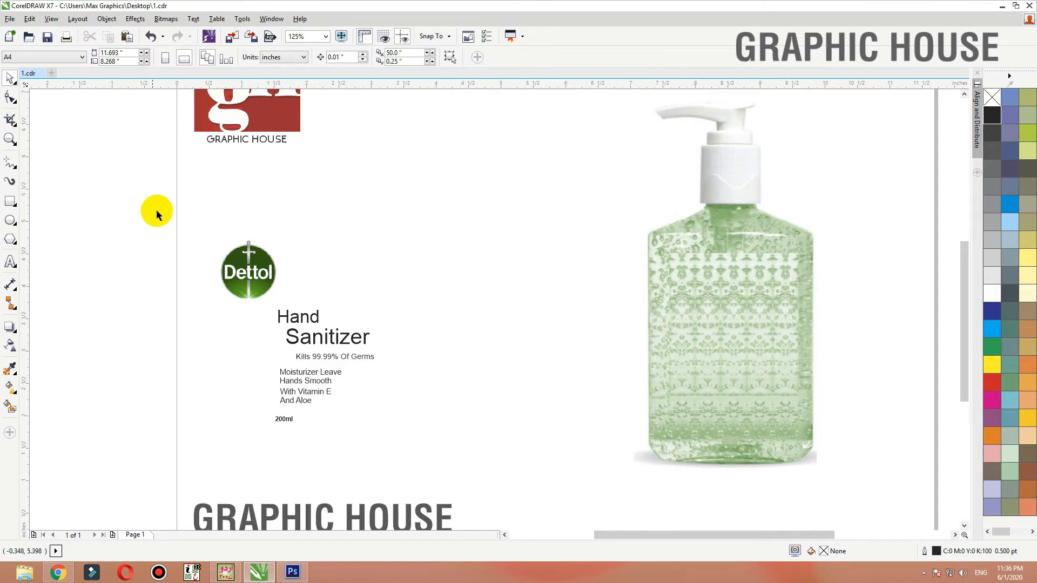
Draw a label rectangle about 2.14 by 2.99 inches over the patterned area of the bottle.
{"action": "left_click", "coordinate": [10, 202]}
{"action": "left_click_drag", "start_coordinate": [663, 249], "coordinate": [801, 443]}
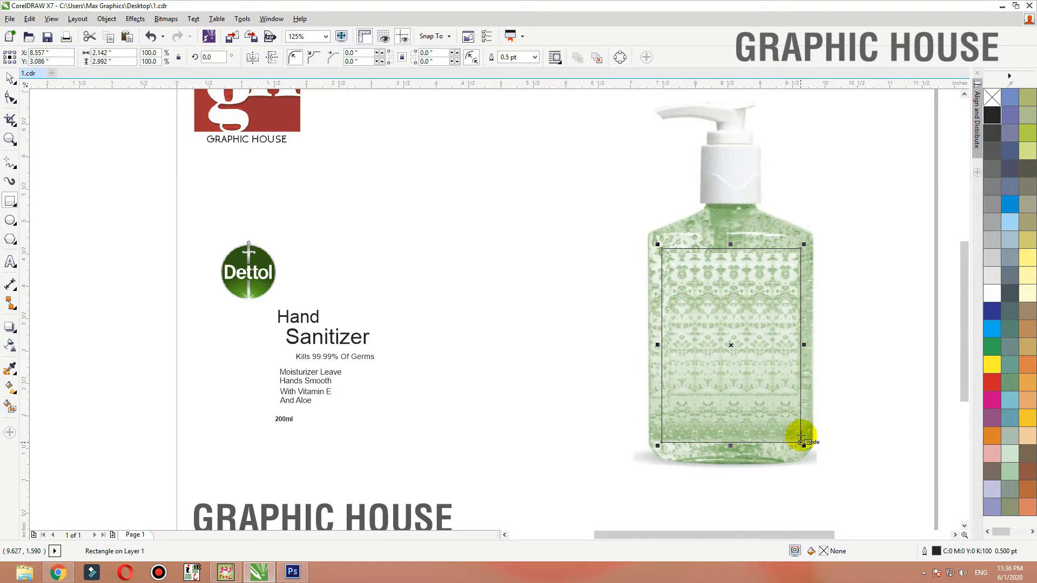
{"action": "key", "text": "space"}
Round all four corners of the label rectangle to a radius of about 0.1 inch.
{"action": "key", "text": "F10"}
{"action": "left_click_drag", "start_coordinate": [801, 250], "coordinate": [632, 301]}
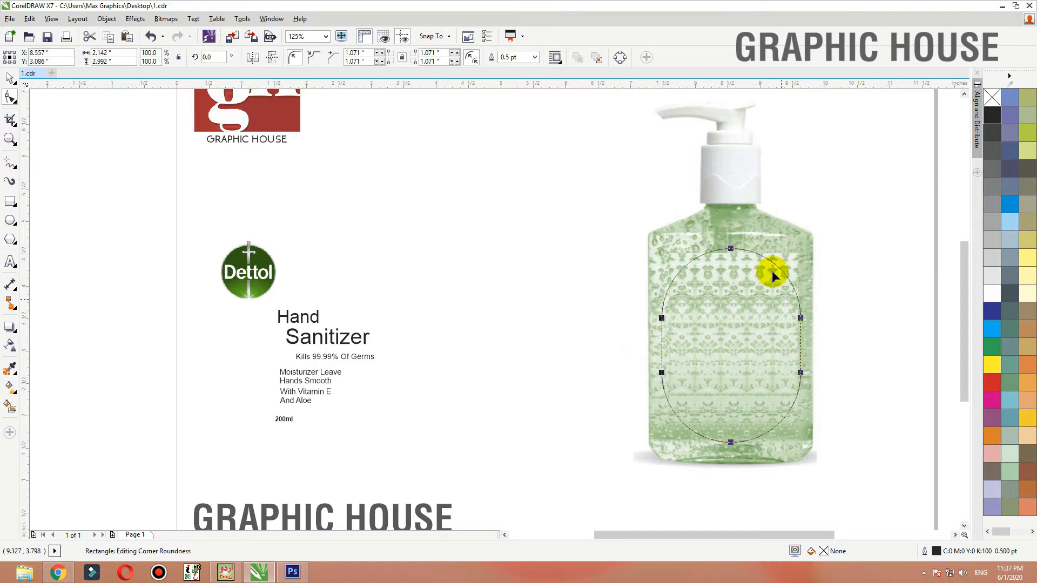
{"action": "left_click_drag", "start_coordinate": [732, 250], "coordinate": [800, 250]}
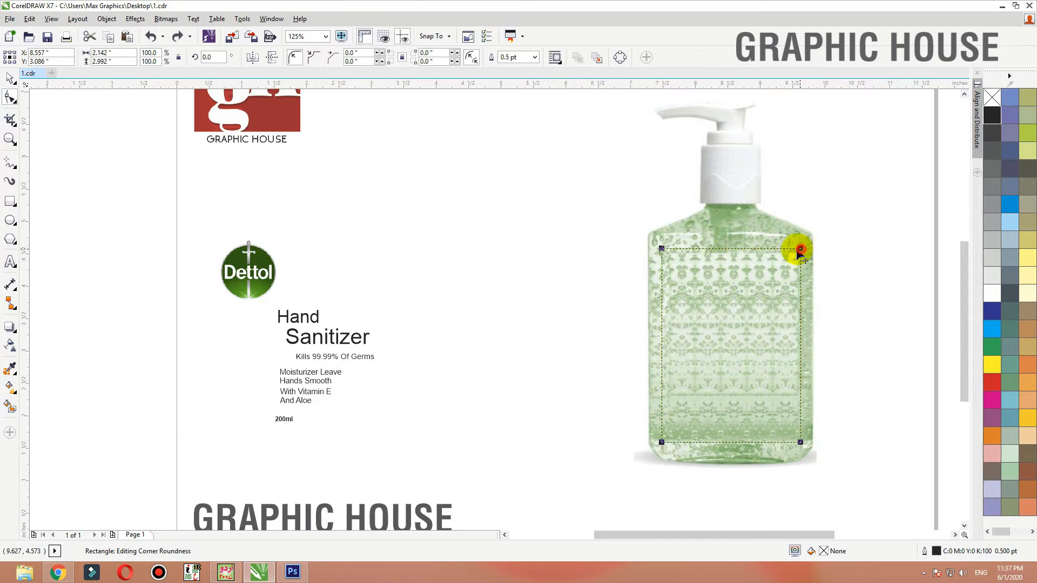
{"action": "left_click", "coordinate": [461, 253]}
{"action": "key", "text": "space"}
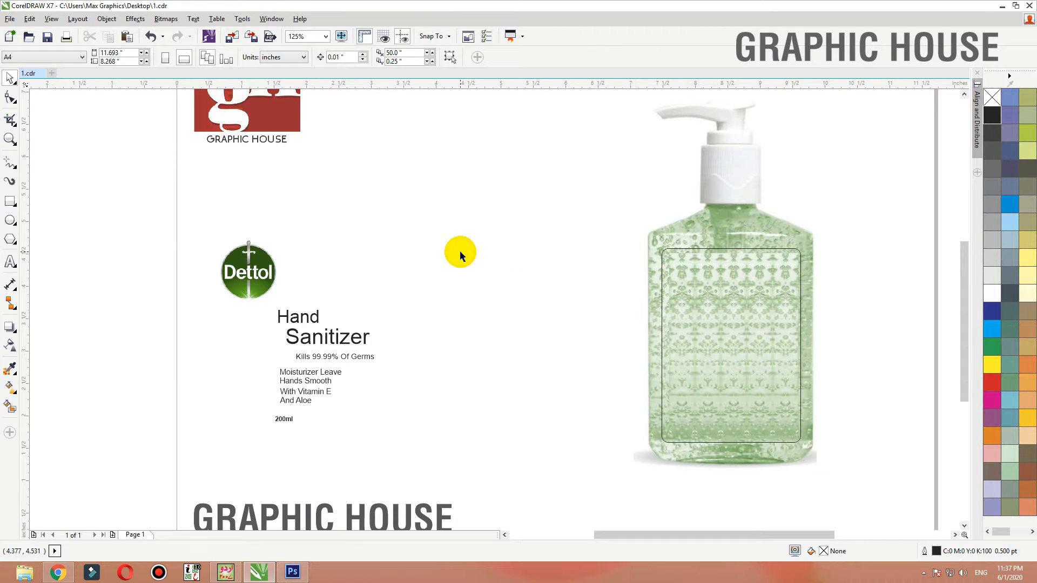
Try converting the label rectangle to curves and reshaping its lower-left corner nodes, and undo the changes.
{"action": "left_click", "coordinate": [742, 248]}
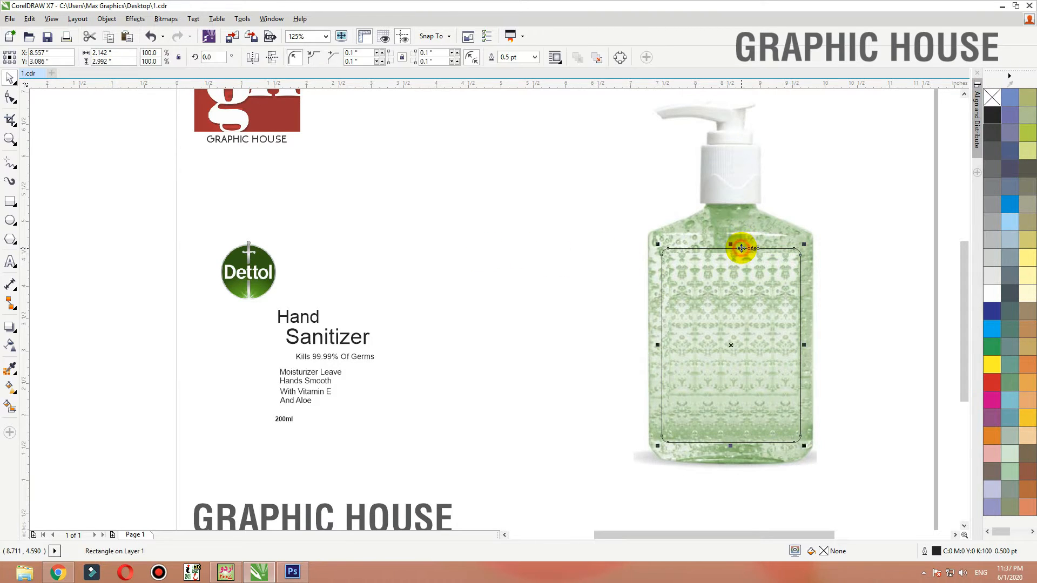
{"action": "key", "text": "ctrl+q"}
{"action": "key", "text": "F10"}
{"action": "left_click_drag", "start_coordinate": [662, 427], "coordinate": [669, 327]}
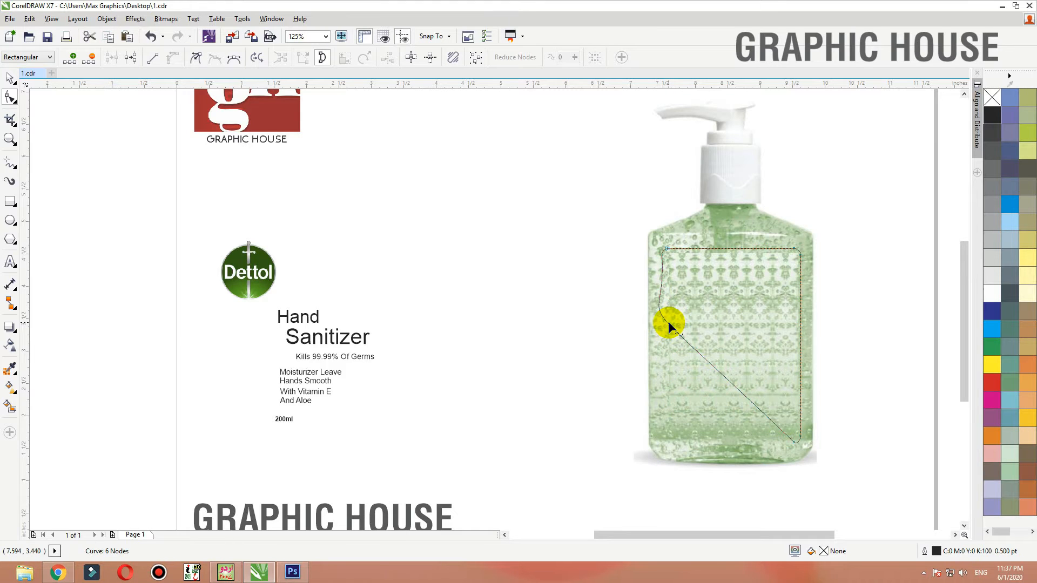
{"action": "key", "text": "ctrl+z"}
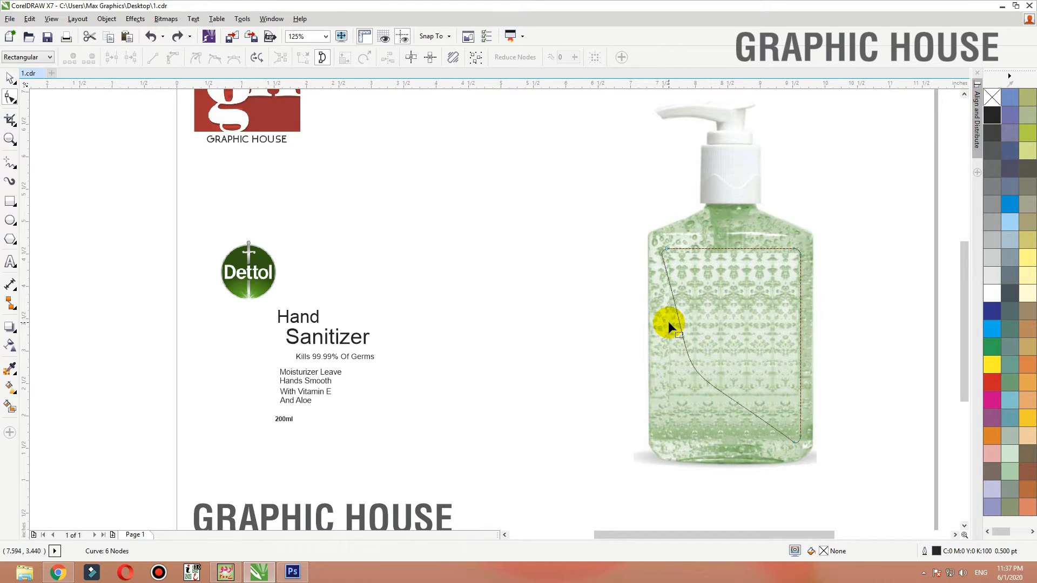
{"action": "key", "text": "ctrl+z"}
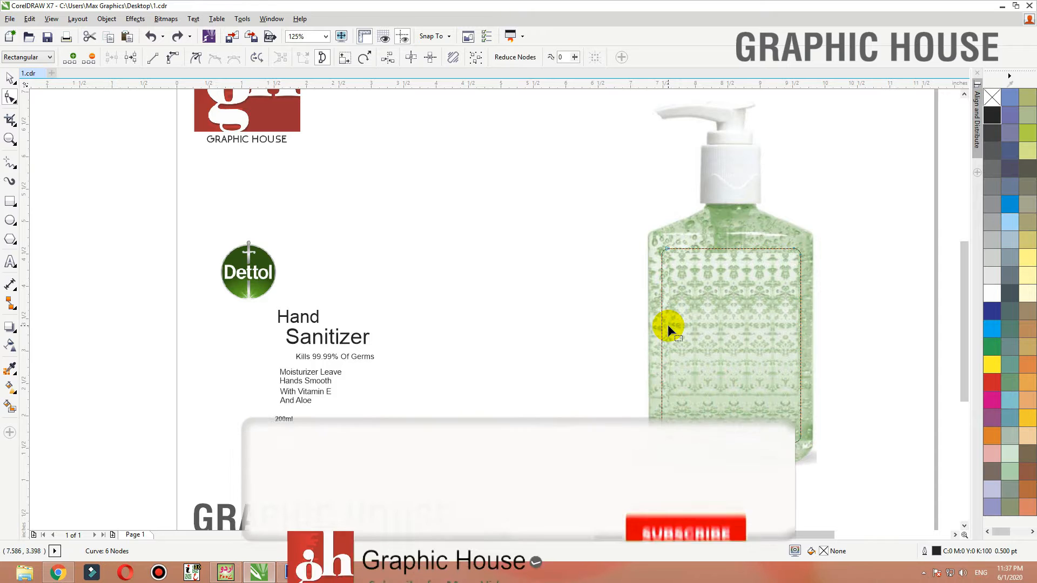
{"action": "key", "text": "ctrl+z"}
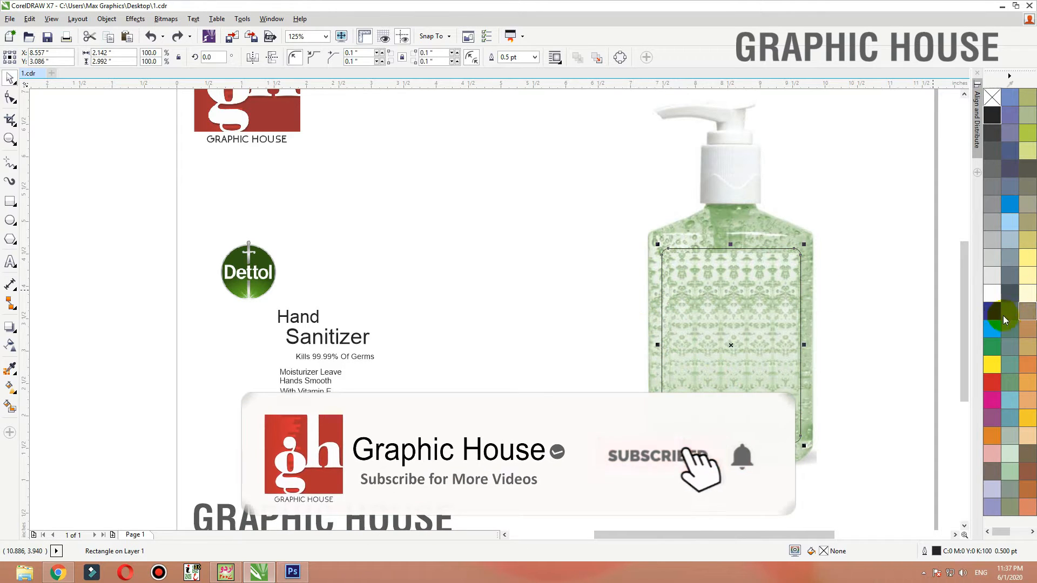
Fill the label rectangle with khaki (C0 M0 Y60 K20) and remove its outline.
{"action": "left_click", "coordinate": [1028, 238]}
{"action": "right_click", "coordinate": [992, 104]}
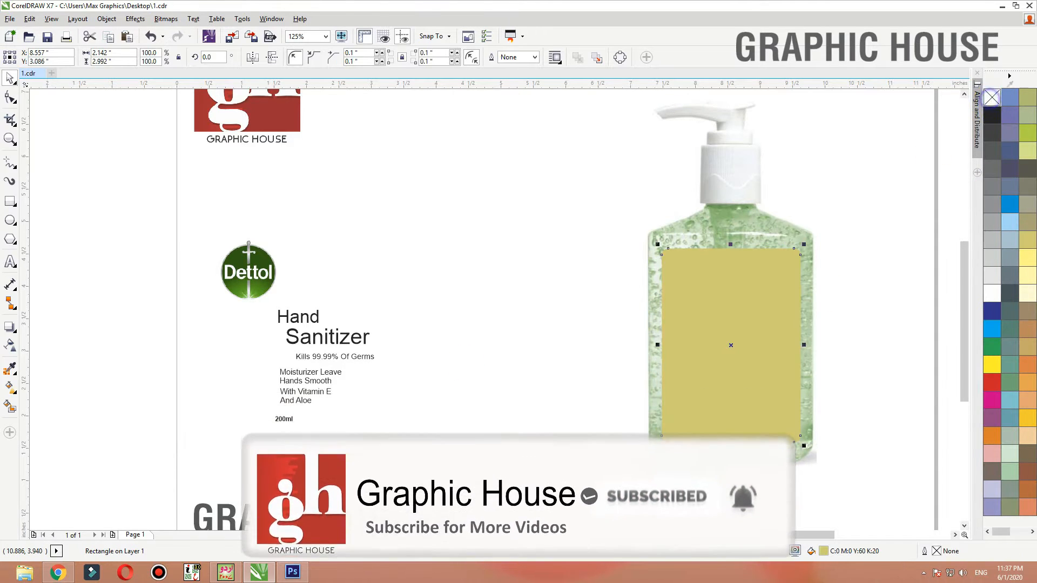
Add a one-step inside contour of 0.1 inch to the label rectangle and break it apart into separate shapes.
{"action": "left_click", "coordinate": [17, 336]}
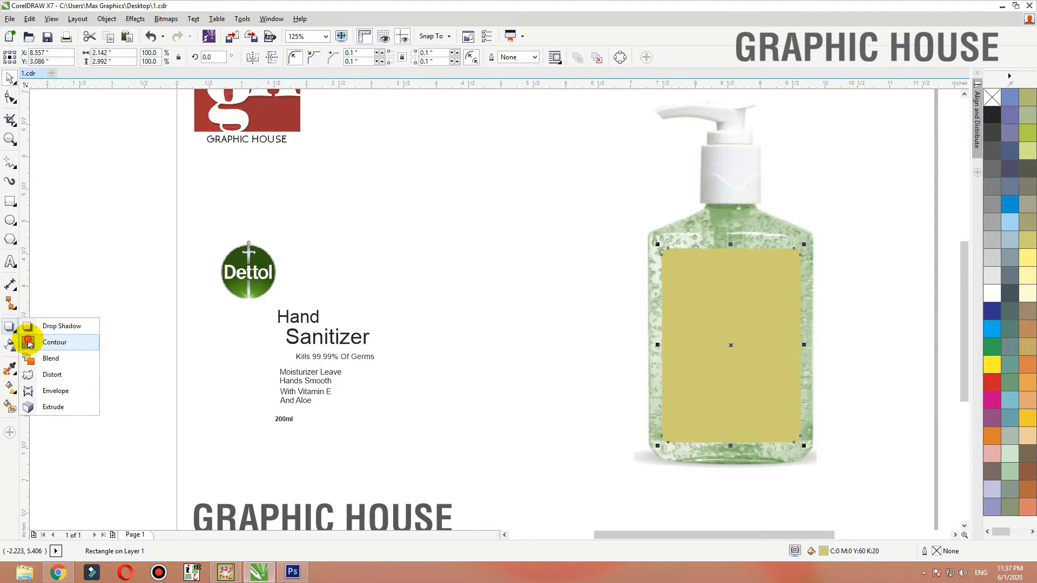
{"action": "left_click", "coordinate": [43, 340]}
{"action": "left_click_drag", "start_coordinate": [678, 281], "coordinate": [668, 276]}
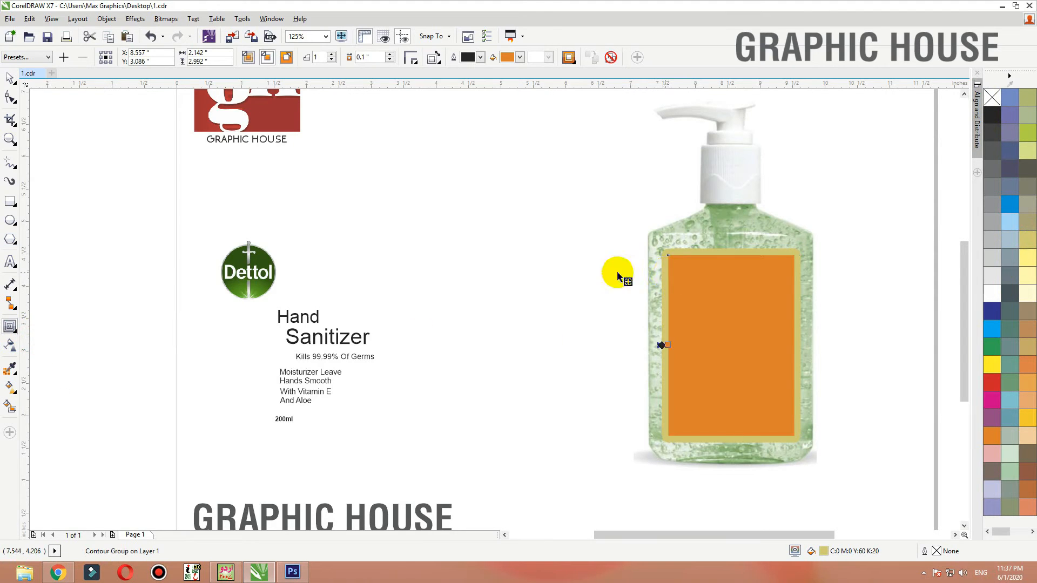
{"action": "key", "text": "space"}
{"action": "key", "text": "ctrl+k"}
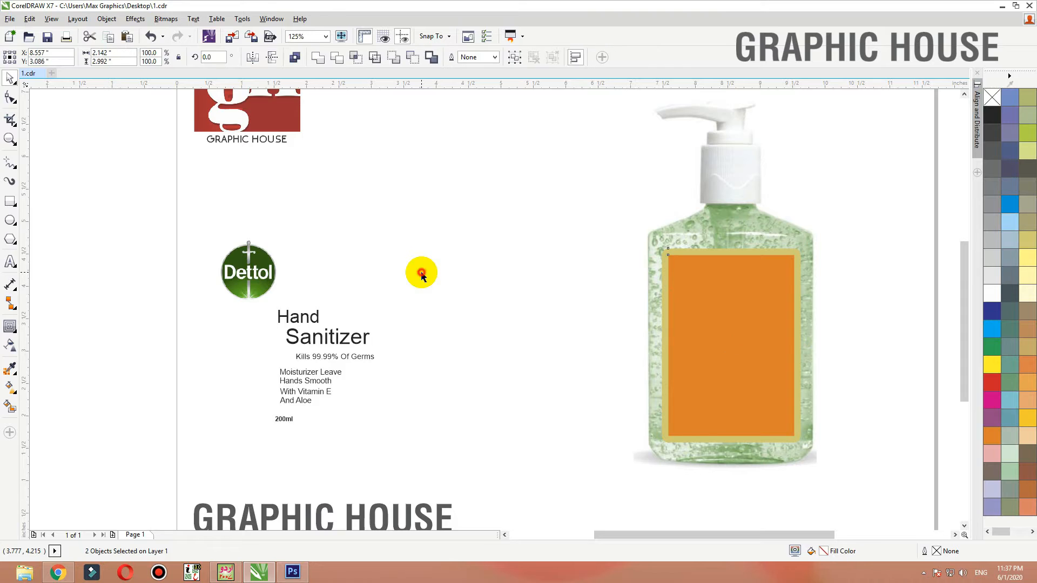
Give the inner contour rectangle a black hairline outline and no fill.
{"action": "left_click", "coordinate": [664, 326]}
{"action": "right_click", "coordinate": [994, 115]}
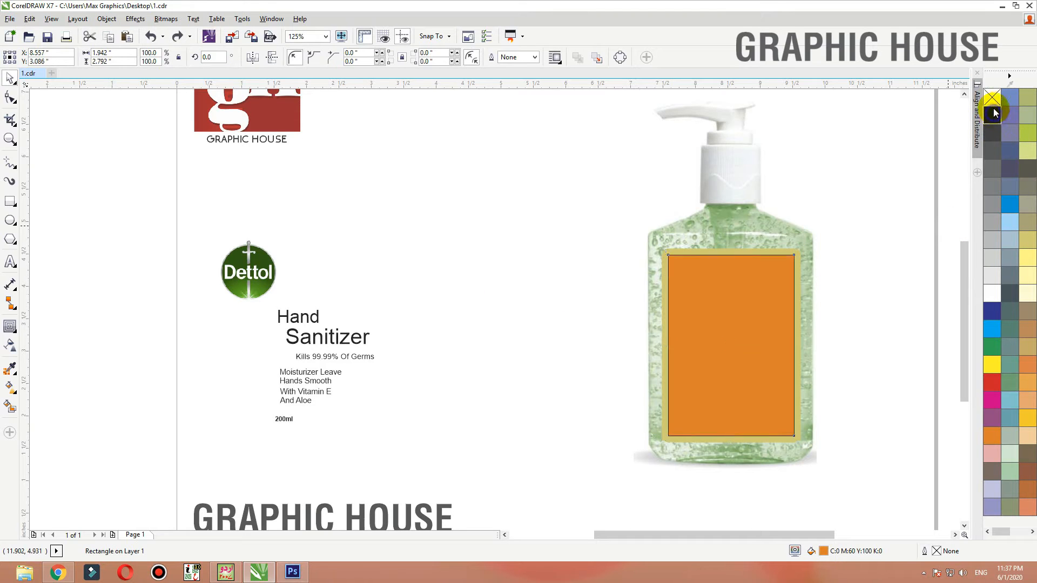
{"action": "left_click", "coordinate": [993, 97]}
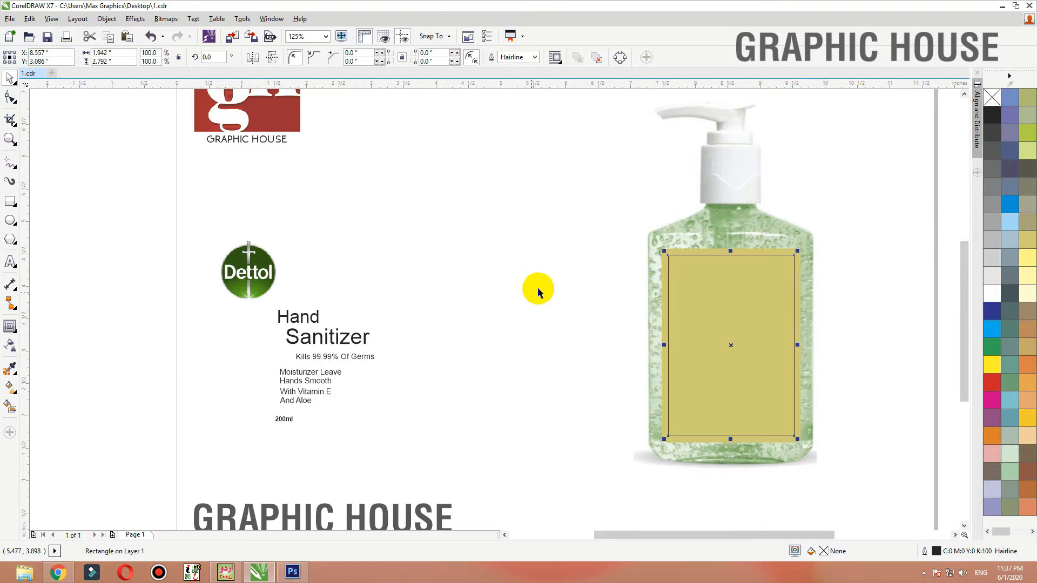
Place the Dettol logo in front of the label, scaled down slightly and centred near the label's upper edge.
{"action": "left_click_drag", "start_coordinate": [253, 276], "coordinate": [752, 297]}
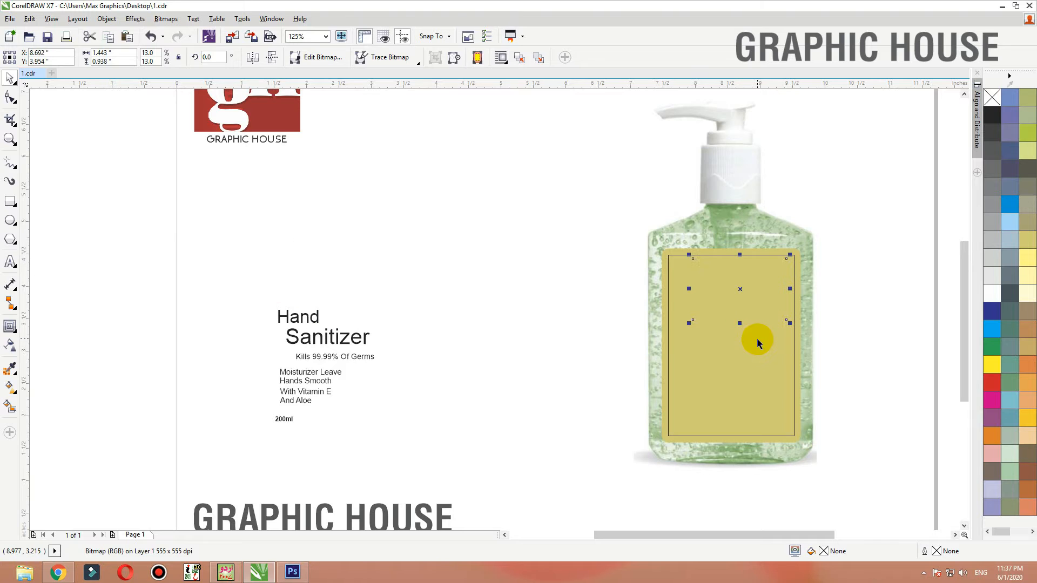
{"action": "left_click", "coordinate": [847, 245]}
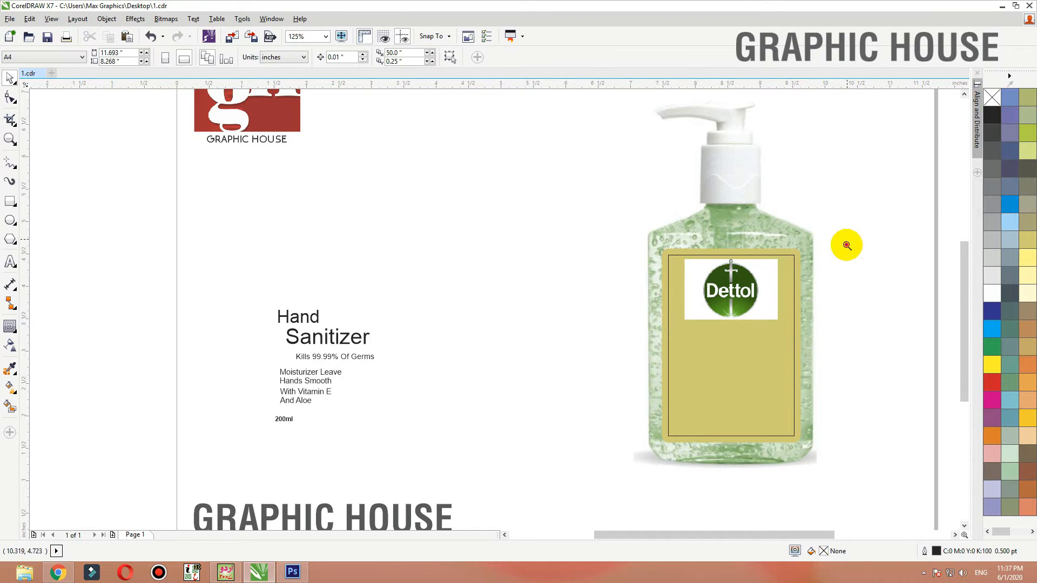
{"action": "left_click_drag", "start_coordinate": [847, 246], "coordinate": [613, 365]}
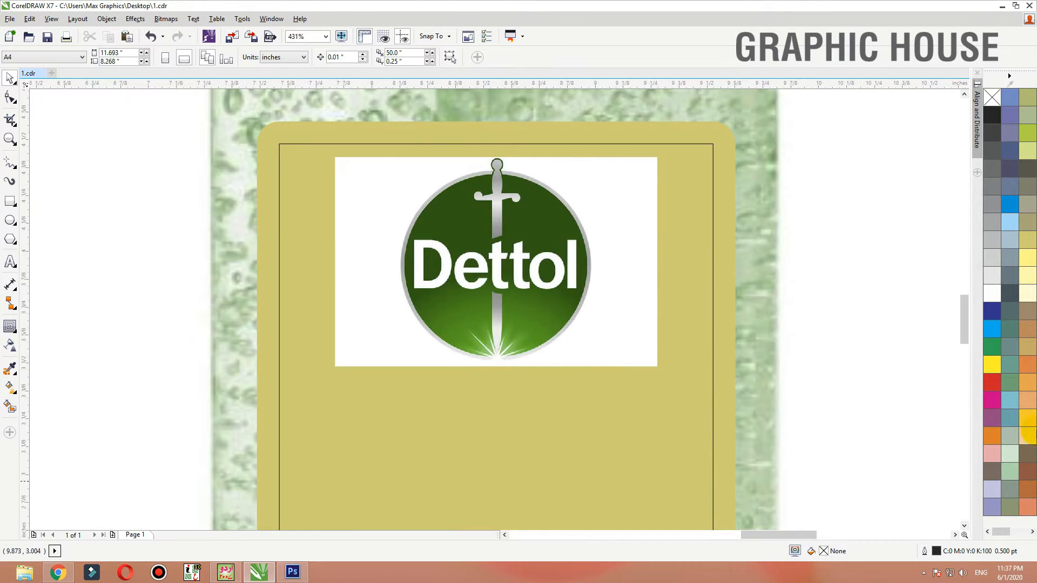
Draw a circle about 0.875 inch in diameter over the round Dettol logo and centre it on the logo.
{"action": "left_click", "coordinate": [416, 253]}
{"action": "left_click", "coordinate": [8, 220]}
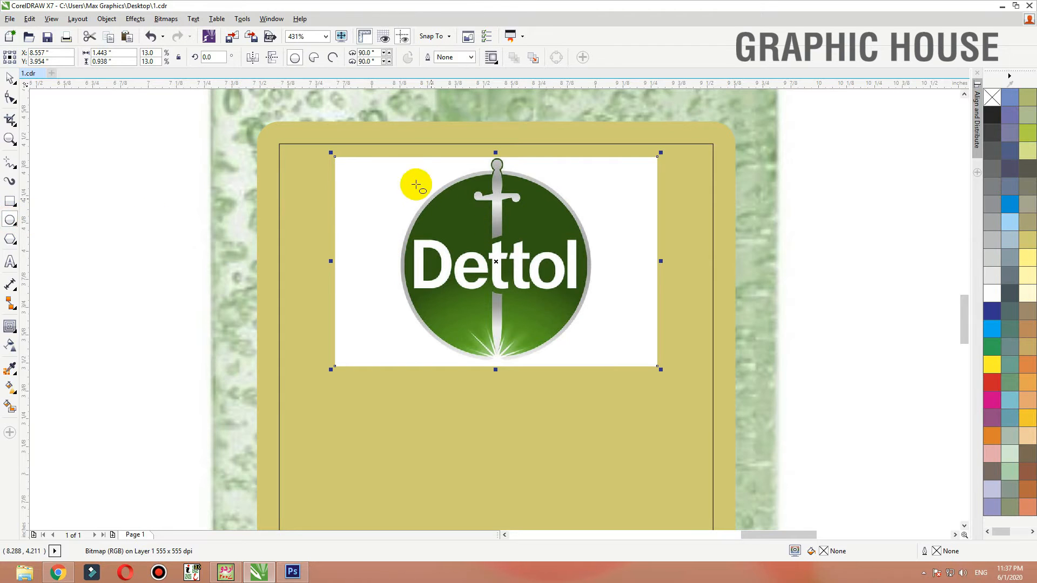
{"action": "left_click_drag", "start_coordinate": [402, 165], "coordinate": [569, 359]}
{"action": "key", "text": "space"}
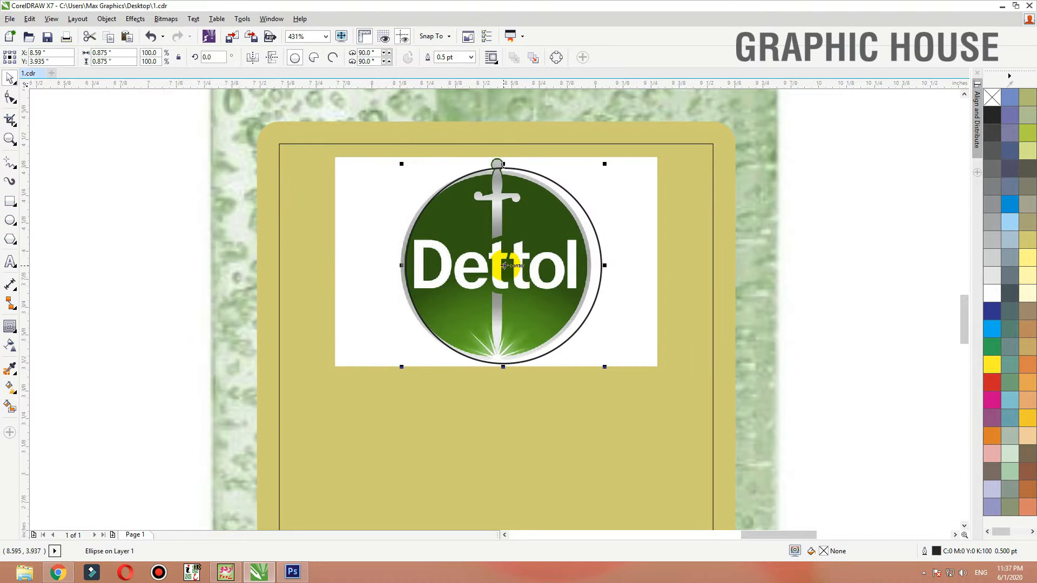
{"action": "left_click_drag", "start_coordinate": [503, 266], "coordinate": [503, 271]}
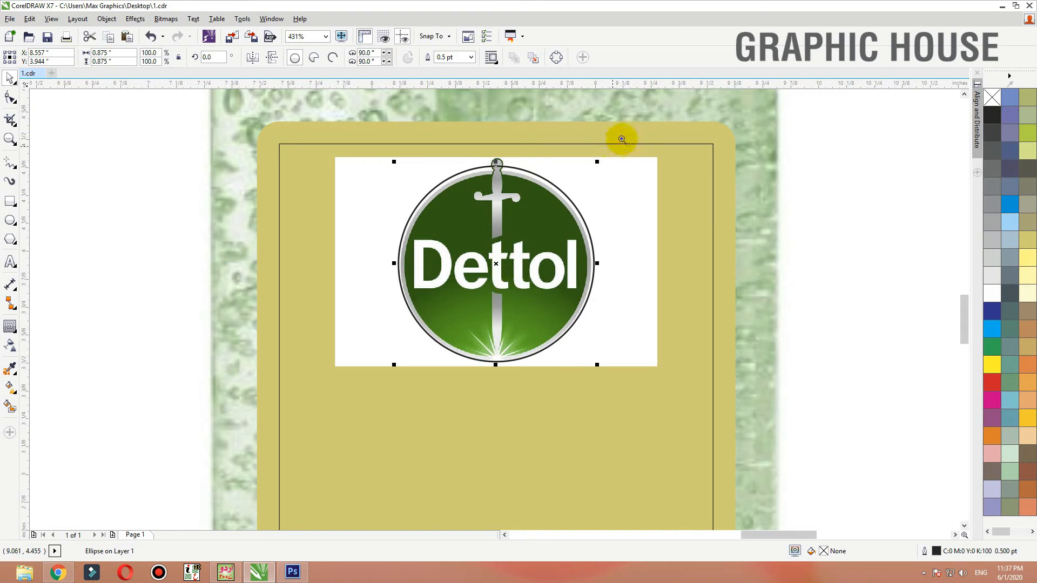
Fit the circle to the logo's grey ring by adjusting its upper and side edges to about 0.857 by 0.859 inch.
{"action": "left_click_drag", "start_coordinate": [623, 141], "coordinate": [371, 243]}
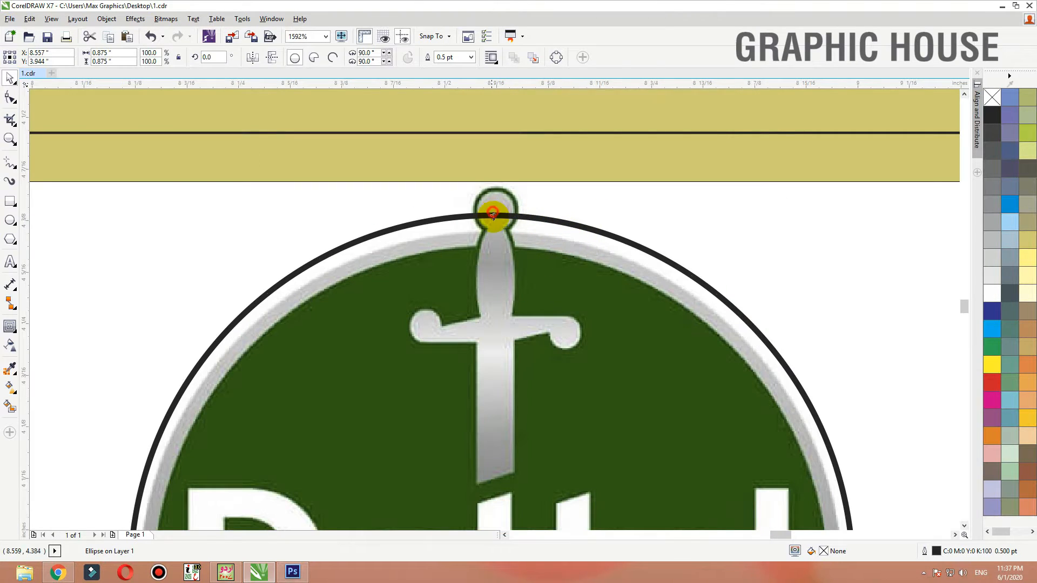
{"action": "left_click_drag", "start_coordinate": [493, 213], "coordinate": [493, 225]}
{"action": "scroll", "coordinate": [566, 167], "scroll_direction": "down", "scroll_amount": 1}
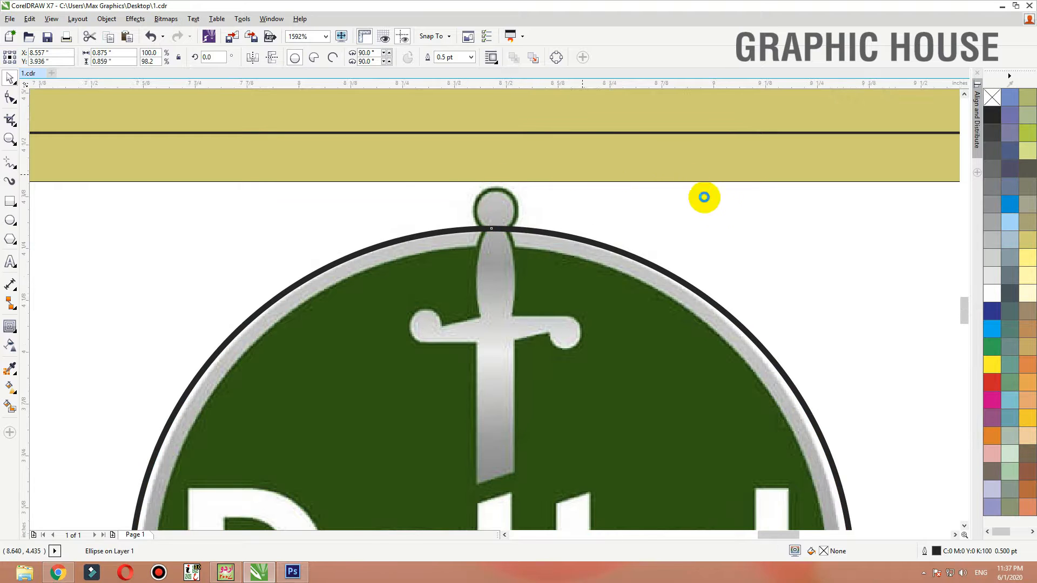
{"action": "key", "text": "F2"}
{"action": "left_click_drag", "start_coordinate": [774, 327], "coordinate": [565, 472]}
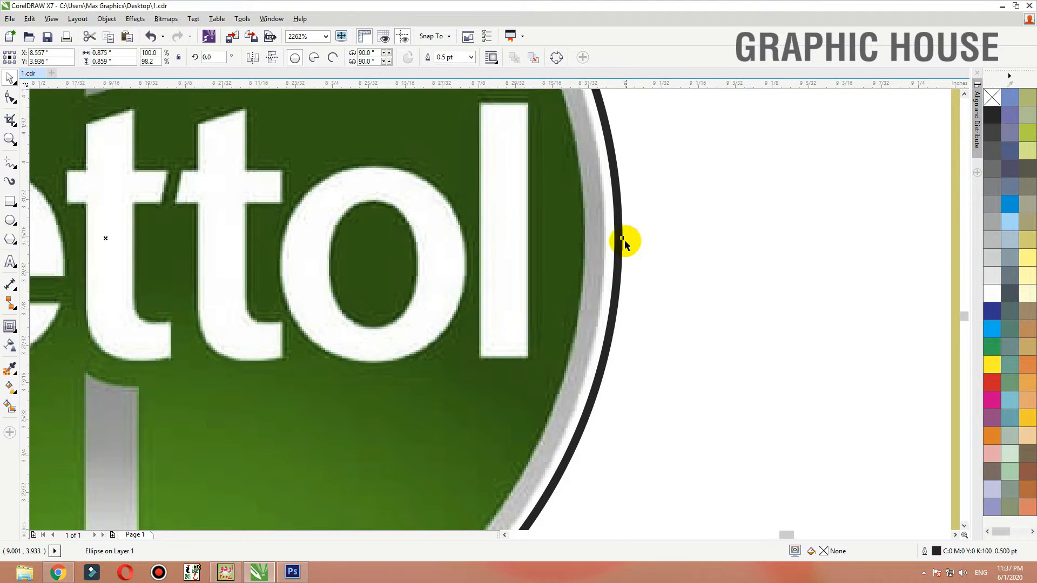
{"action": "left_click_drag", "start_coordinate": [620, 240], "coordinate": [610, 237]}
{"action": "scroll", "coordinate": [743, 222], "scroll_direction": "down", "scroll_amount": 2}
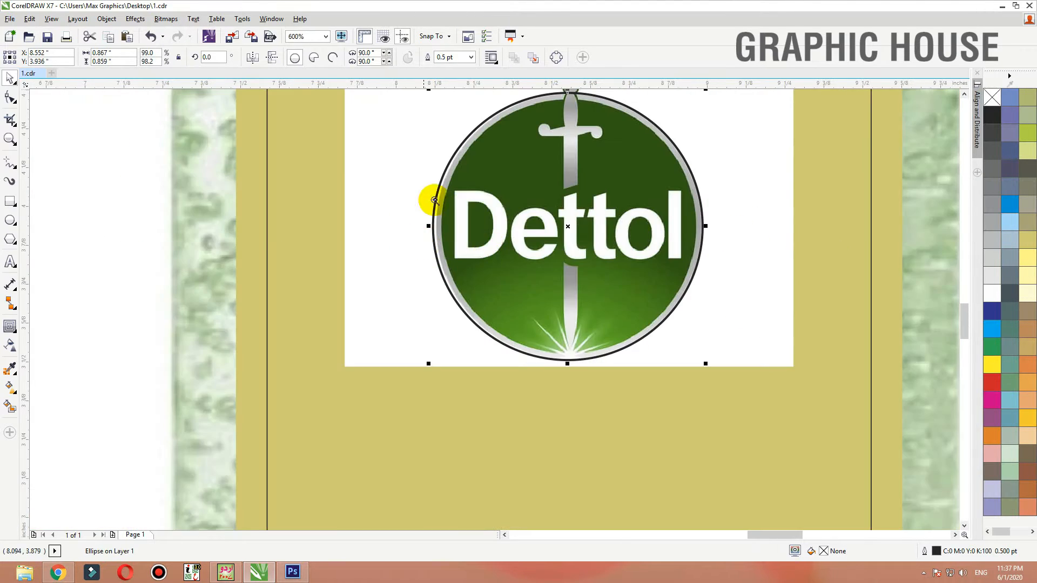
{"action": "key", "text": "F2"}
{"action": "left_click_drag", "start_coordinate": [486, 193], "coordinate": [407, 247]}
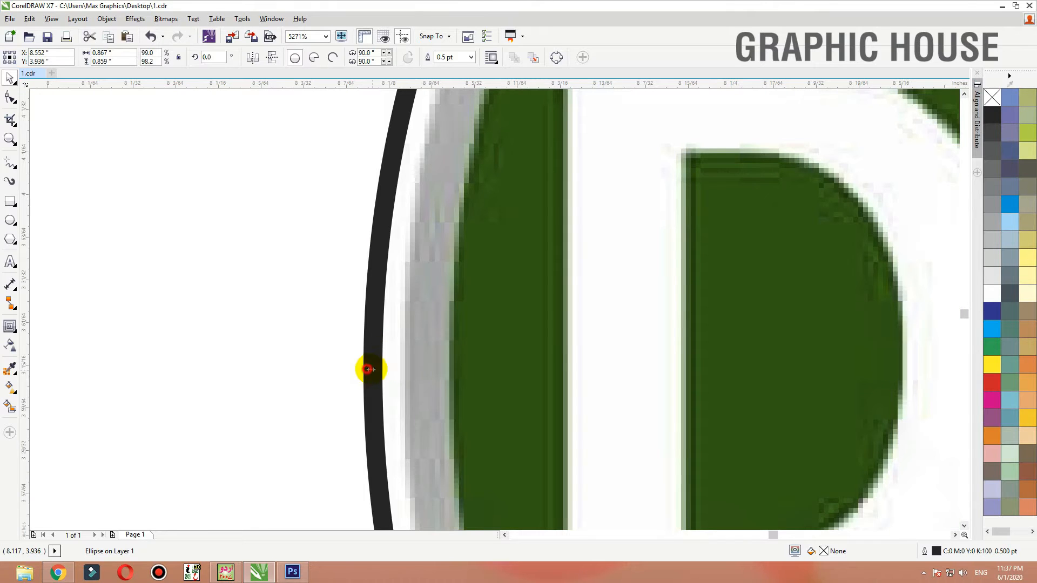
{"action": "left_click_drag", "start_coordinate": [369, 369], "coordinate": [395, 366]}
{"action": "key", "text": "F3"}
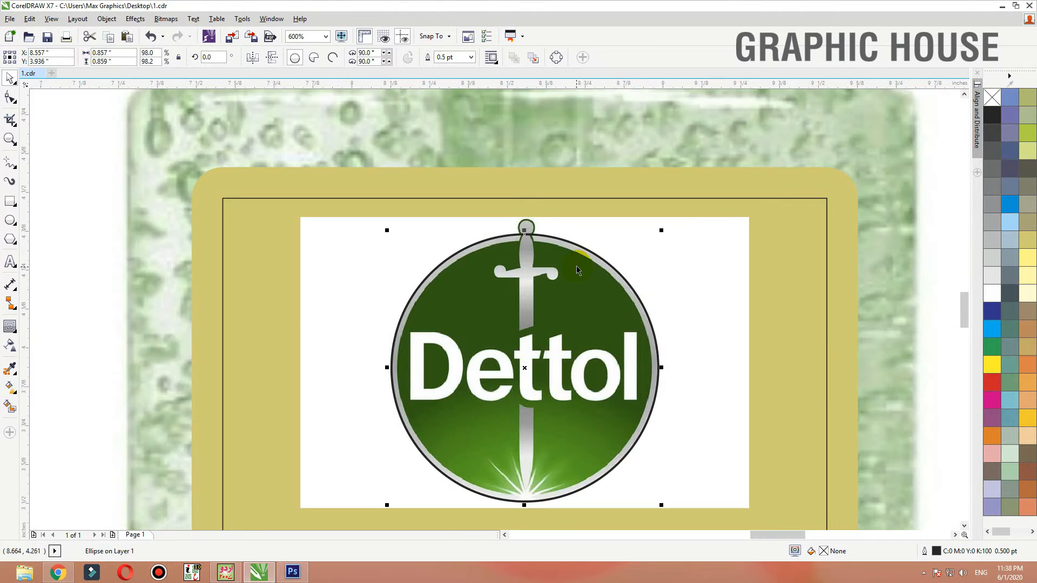
Add a small circle around the sword's round pommel and weld it with the large circle into one outline.
{"action": "left_click", "coordinate": [588, 239]}
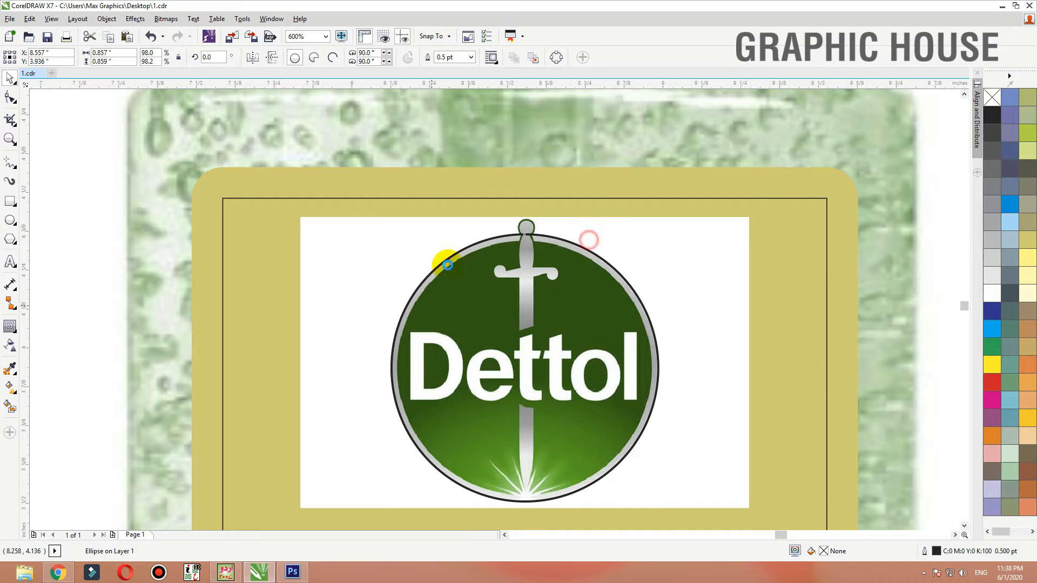
{"action": "left_click", "coordinate": [16, 223]}
{"action": "left_click_drag", "start_coordinate": [427, 125], "coordinate": [511, 202]}
{"action": "key", "text": "space"}
{"action": "left_click", "coordinate": [571, 198], "text": "shift"}
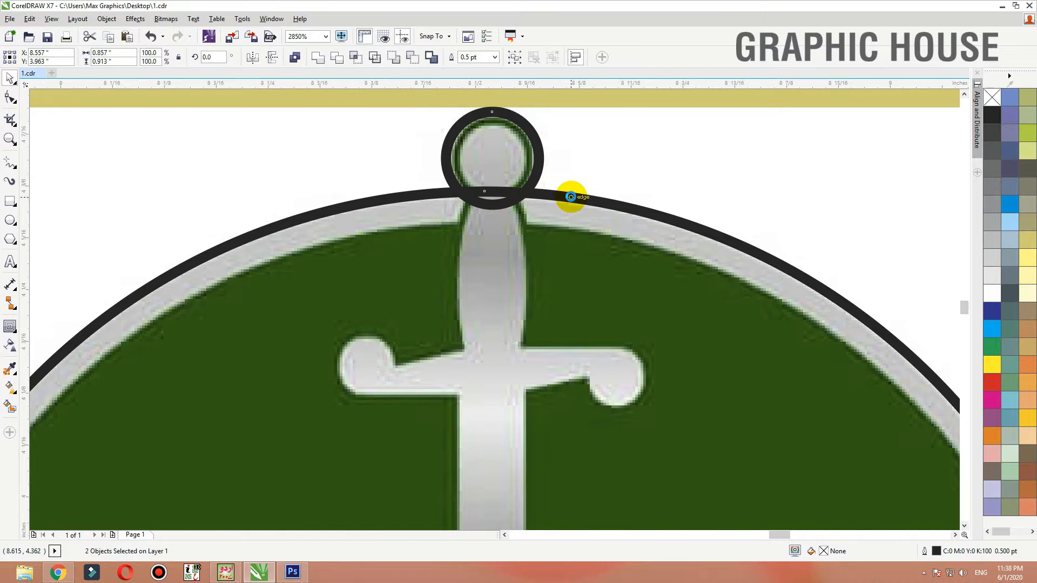
{"action": "scroll", "coordinate": [571, 197], "scroll_direction": "down", "scroll_amount": 3}
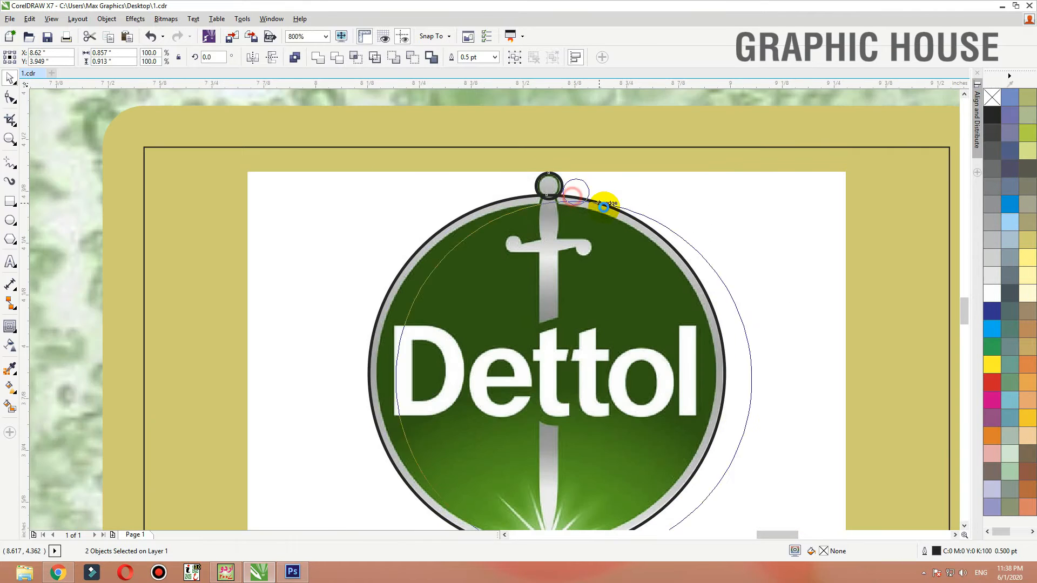
{"action": "left_click", "coordinate": [318, 58]}
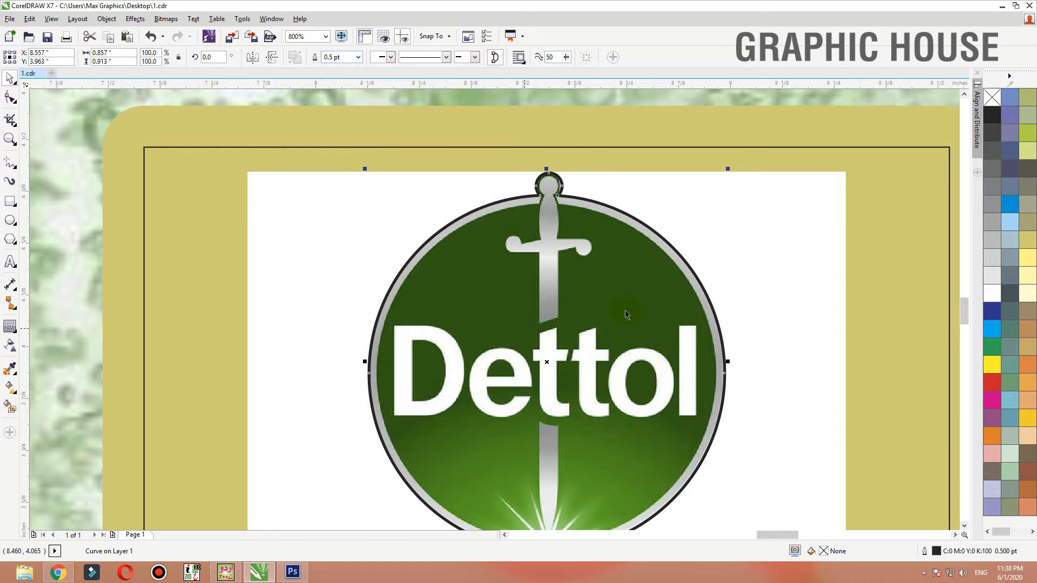
PowerClip the Dettol logo bitmap inside the welded shape and remove the shape's outline.
{"action": "right_click", "coordinate": [757, 199]}
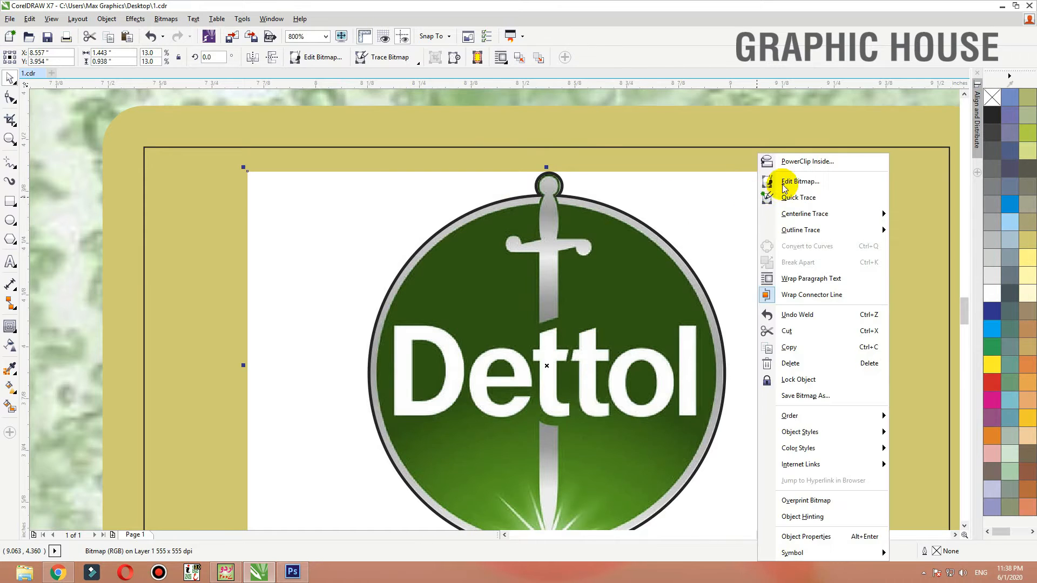
{"action": "left_click", "coordinate": [758, 157]}
{"action": "left_click", "coordinate": [654, 233]}
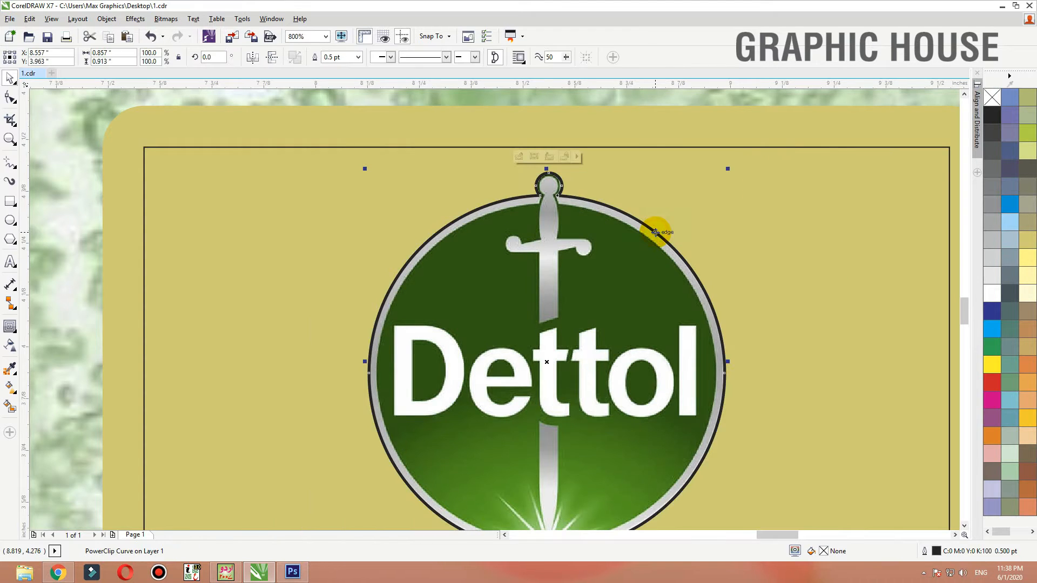
{"action": "right_click", "coordinate": [995, 96]}
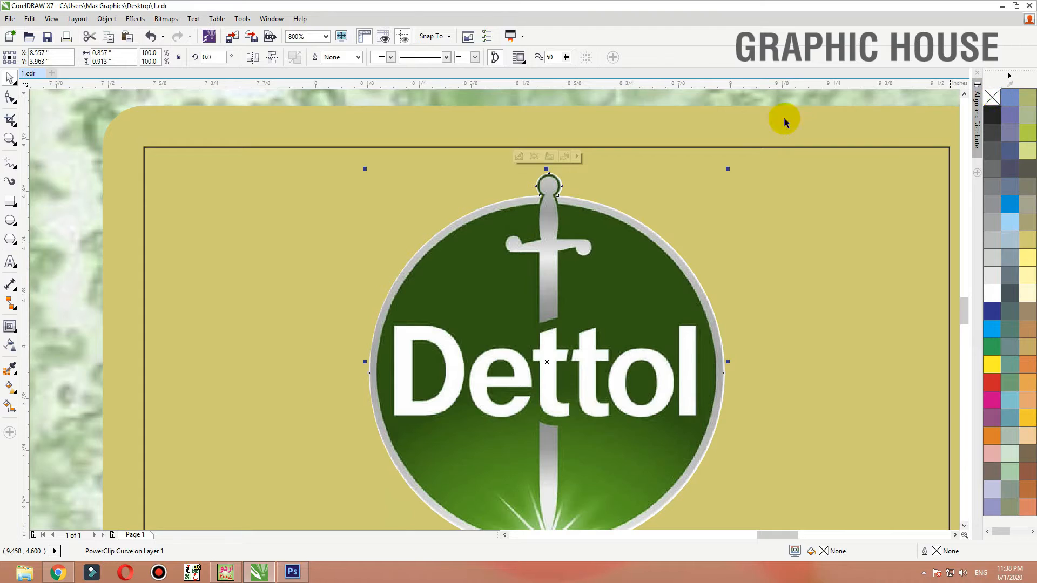
{"action": "scroll", "coordinate": [779, 120], "scroll_direction": "down", "scroll_amount": 2}
{"action": "left_click", "coordinate": [793, 169], "text": "shift"}
{"action": "scroll", "coordinate": [793, 169], "scroll_direction": "down", "scroll_amount": 4}
{"action": "left_click", "coordinate": [595, 176]}
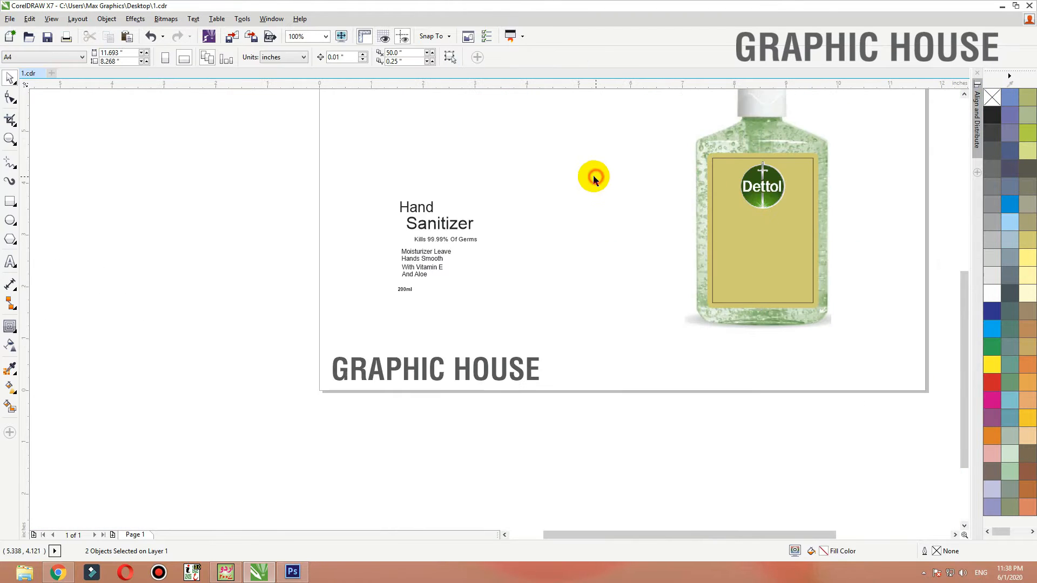
Move all six text objects, from "Hand Sanitizer" down to "200ml", onto the khaki label below the logo.
{"action": "left_click_drag", "start_coordinate": [561, 163], "coordinate": [369, 313]}
{"action": "left_click_drag", "start_coordinate": [433, 267], "coordinate": [644, 260]}
{"action": "left_click_drag", "start_coordinate": [556, 136], "coordinate": [778, 308]}
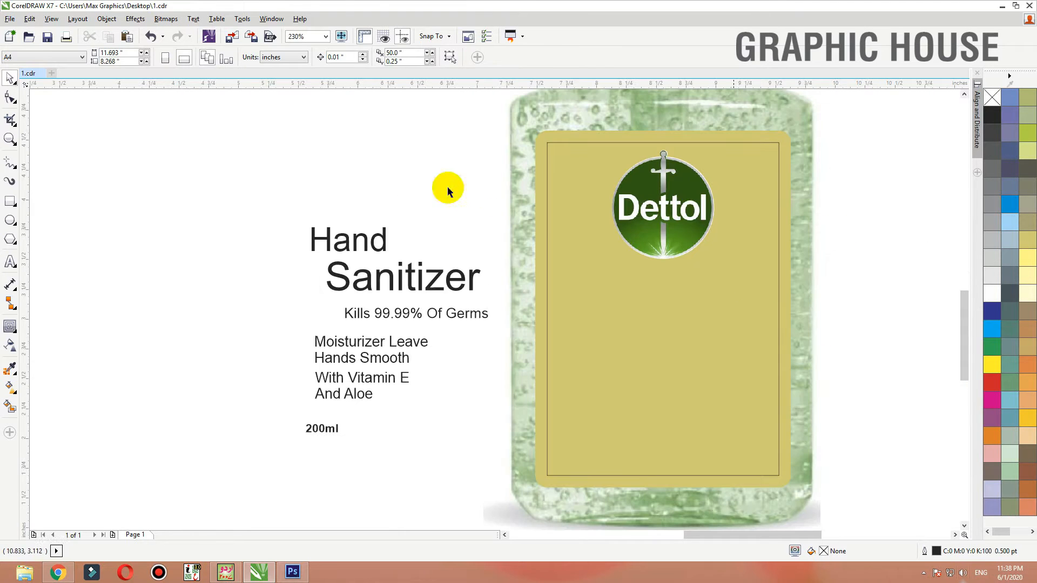
{"action": "left_click", "coordinate": [435, 280]}
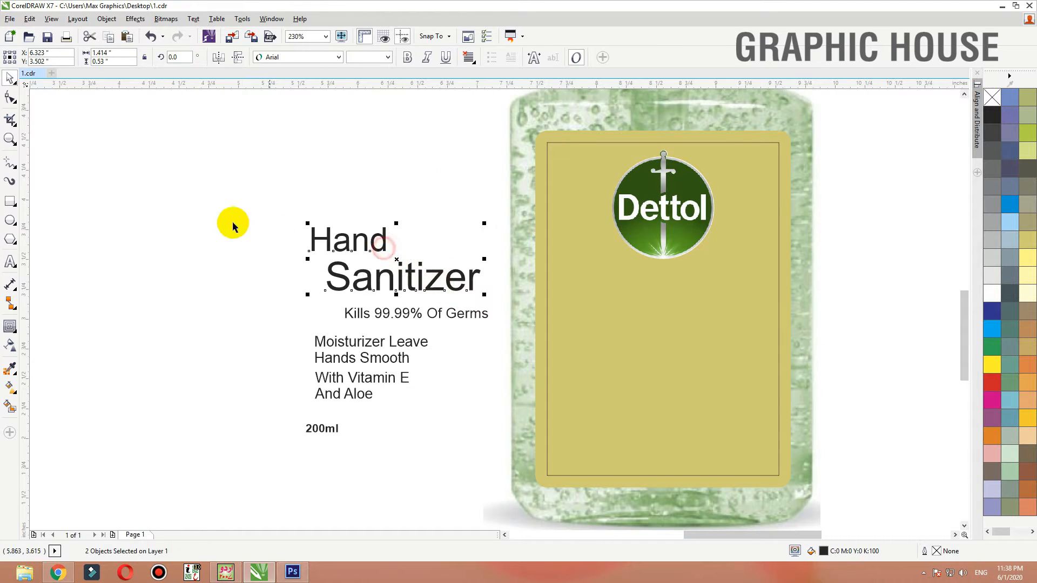
{"action": "left_click_drag", "start_coordinate": [221, 223], "coordinate": [548, 462]}
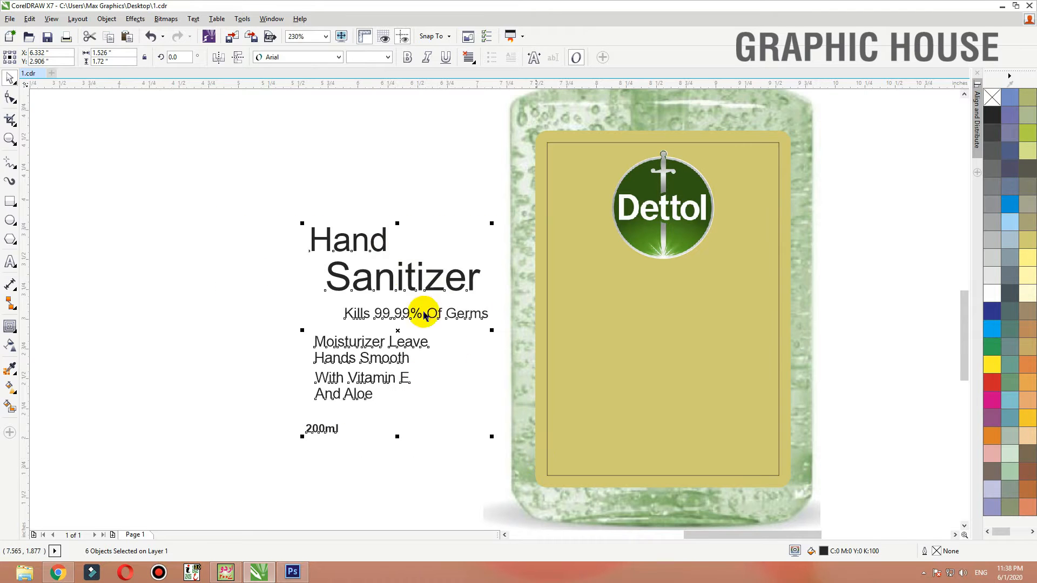
{"action": "left_click_drag", "start_coordinate": [472, 290], "coordinate": [733, 326]}
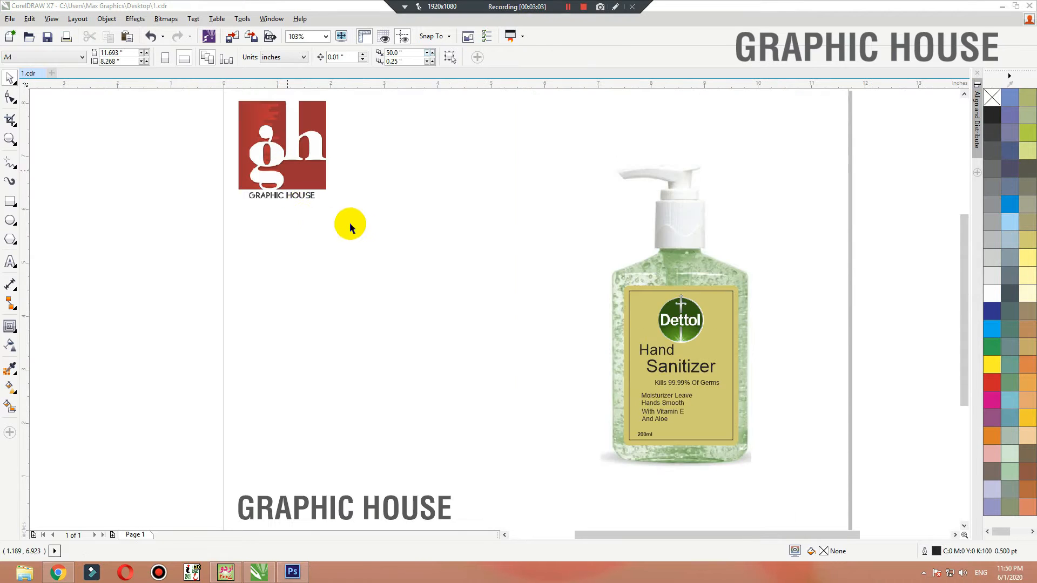
Set the font of the "Hand" and "Sanitizer" heading texts to JuxtaSSi.
{"action": "left_click_drag", "start_coordinate": [511, 260], "coordinate": [805, 464]}
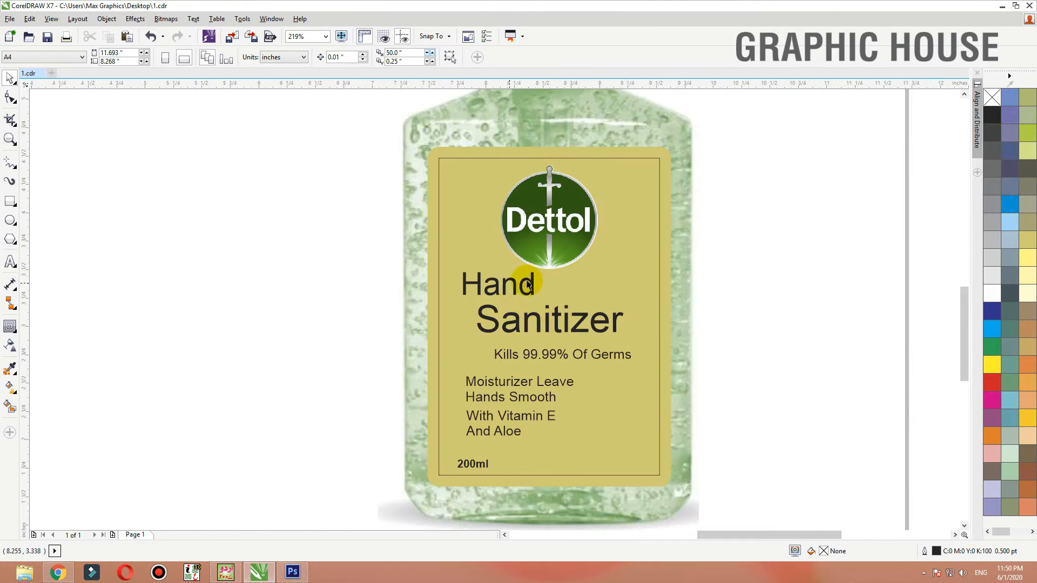
{"action": "left_click", "coordinate": [535, 327]}
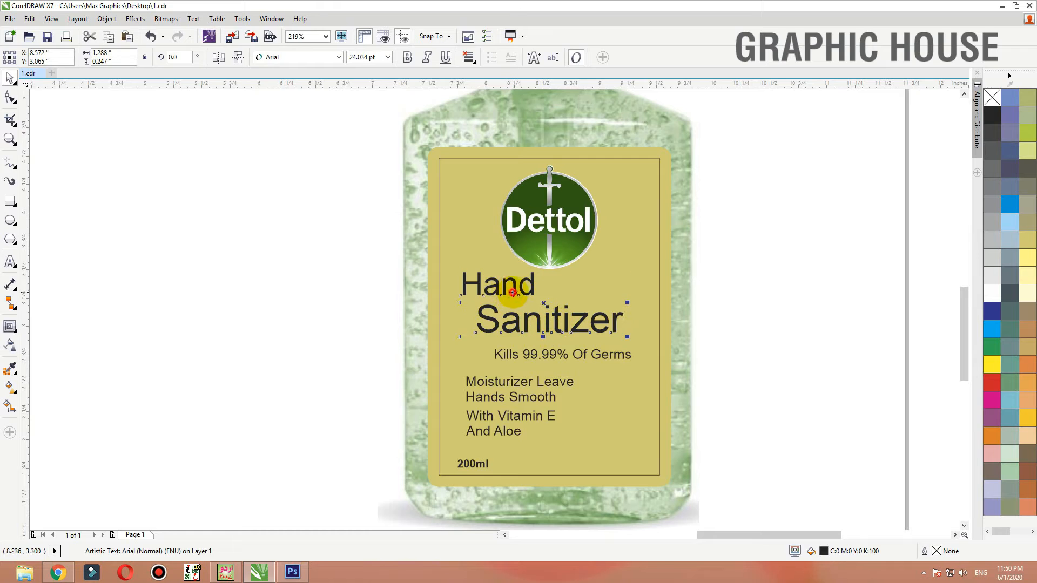
{"action": "left_click", "coordinate": [513, 293], "text": "shift"}
{"action": "left_click", "coordinate": [322, 57]}
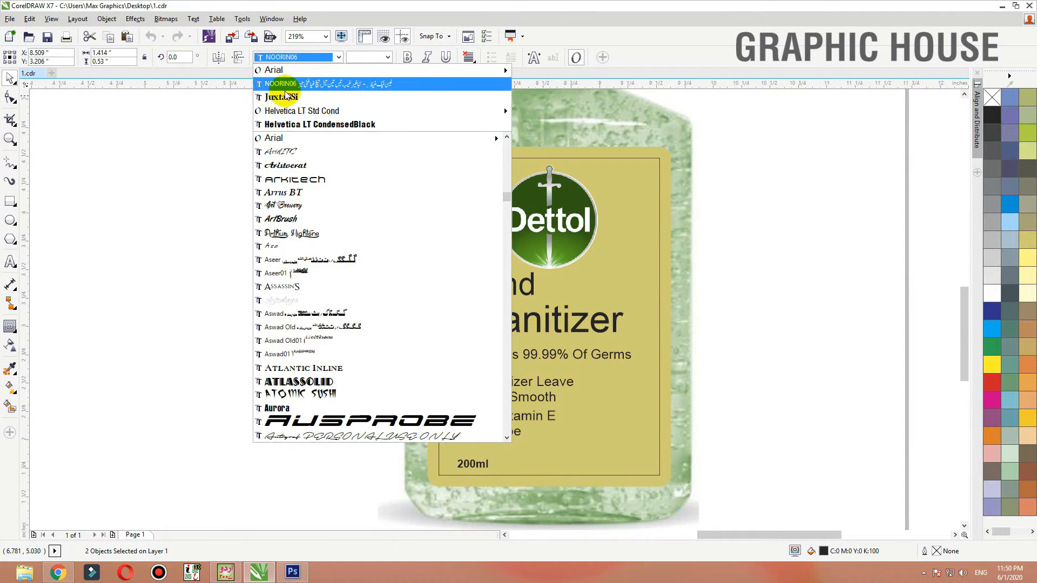
{"action": "left_click", "coordinate": [300, 100]}
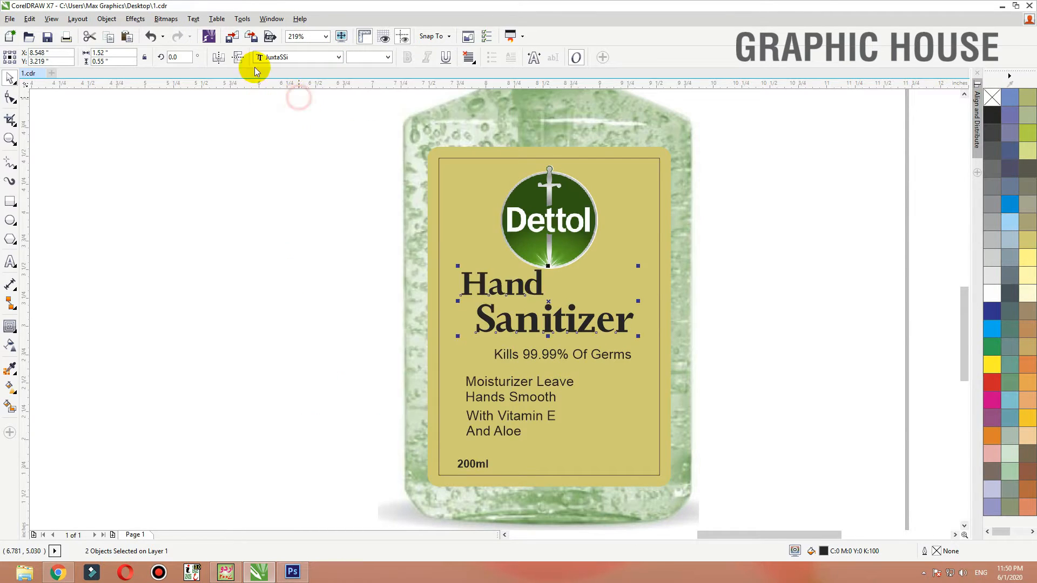
Set the font of the four smaller texts, from "Kills 99.99% Of Germs" to "200ml", to Helvetica LT Std Cond.
{"action": "left_click", "coordinate": [641, 392]}
{"action": "scroll", "coordinate": [398, 491], "scroll_direction": "down", "scroll_amount": 1}
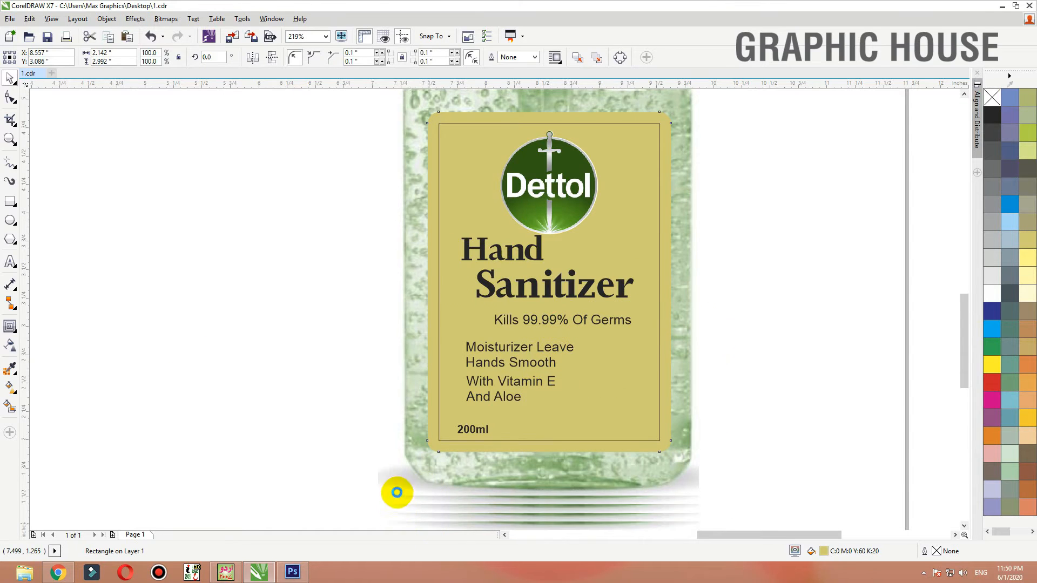
{"action": "left_click_drag", "start_coordinate": [730, 301], "coordinate": [417, 465]}
{"action": "left_click", "coordinate": [293, 58]}
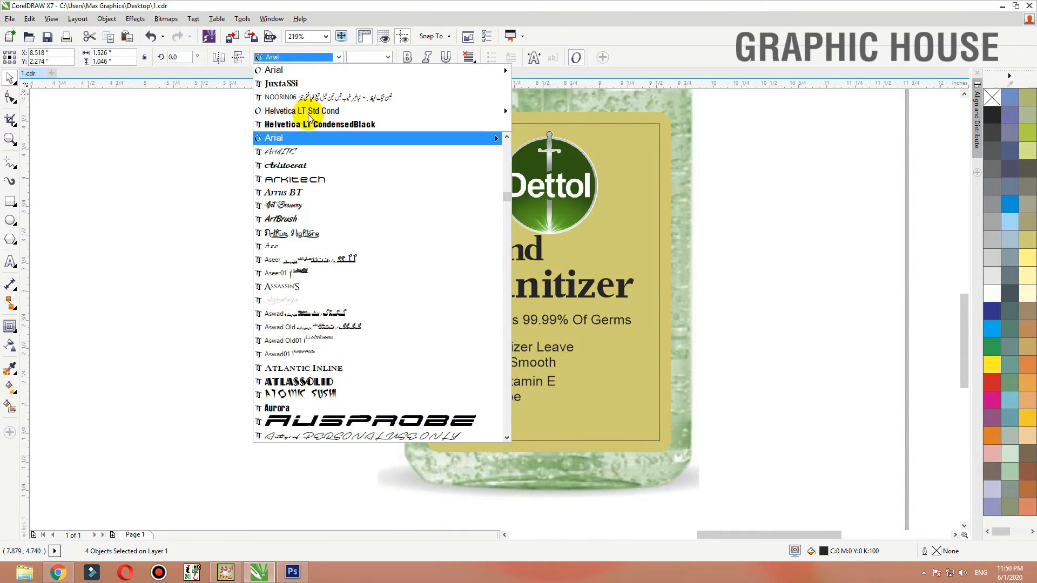
{"action": "left_click", "coordinate": [273, 110]}
{"action": "left_click", "coordinate": [209, 284]}
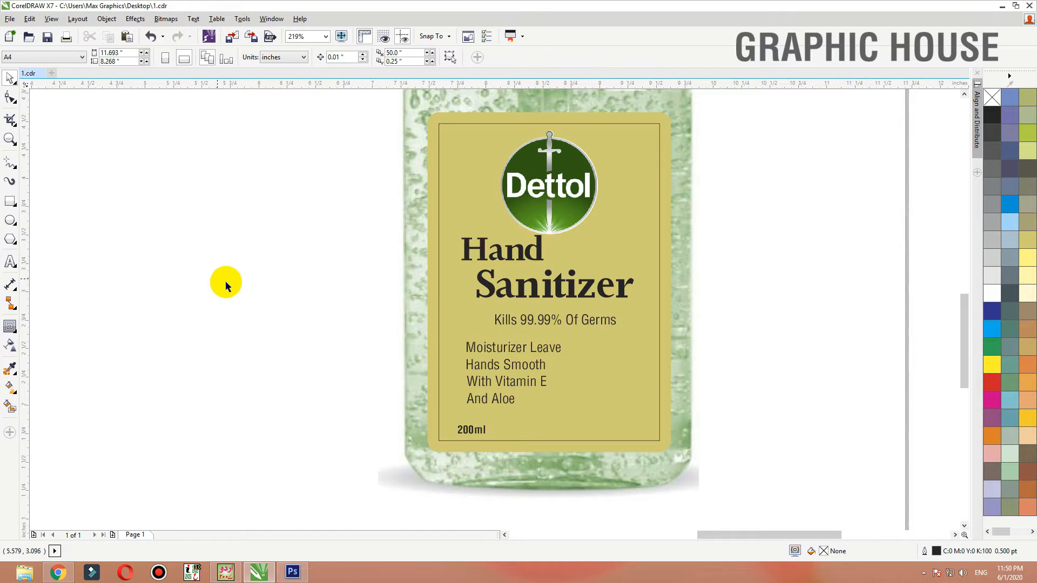
{"action": "scroll", "coordinate": [253, 299], "scroll_direction": "down", "scroll_amount": 2}
{"action": "left_click_drag", "start_coordinate": [223, 187], "coordinate": [496, 399]}
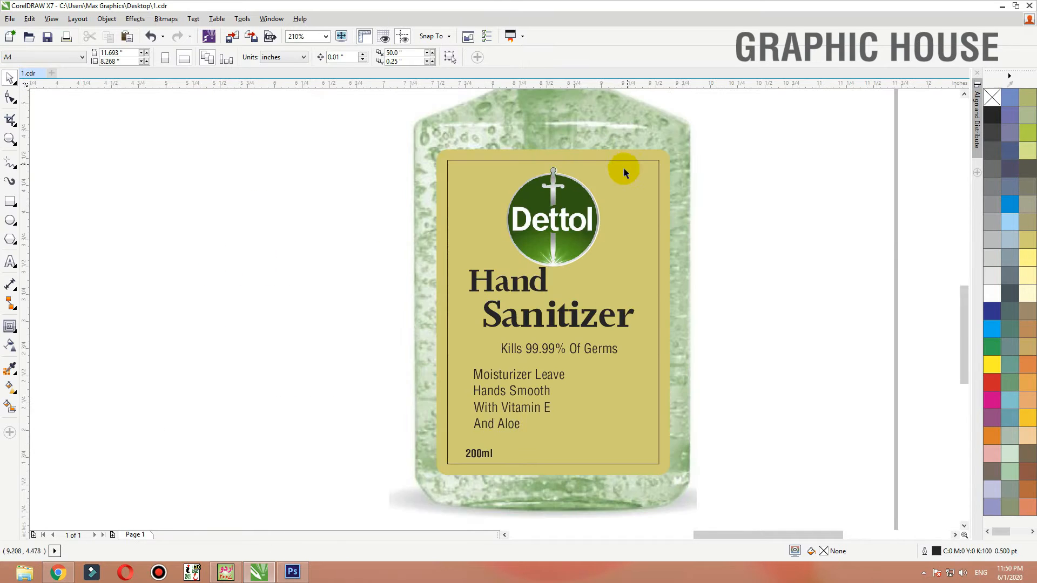
{"action": "left_click", "coordinate": [547, 383]}
{"action": "left_click", "coordinate": [547, 383]}
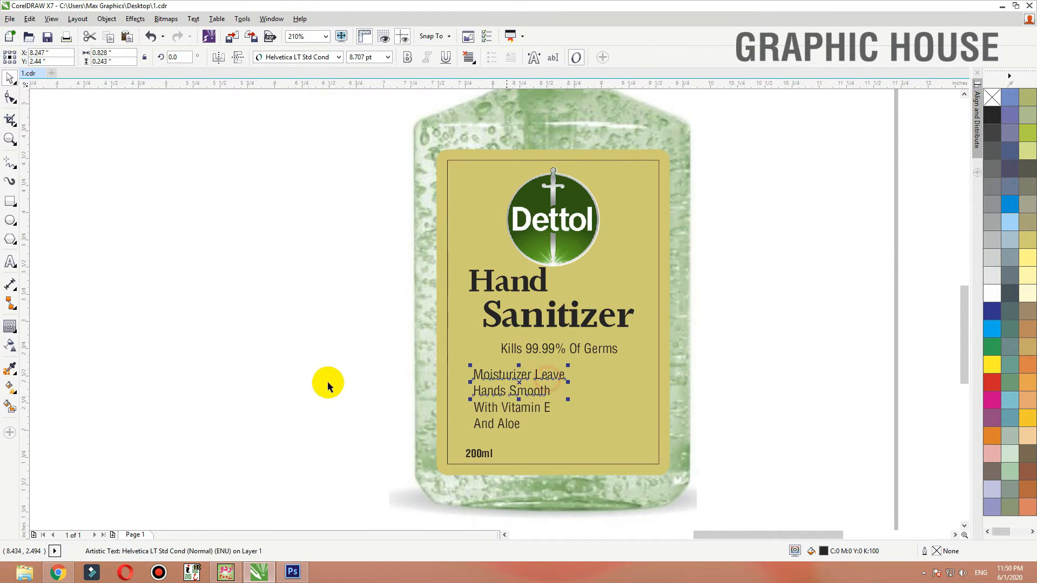
{"action": "left_click", "coordinate": [321, 384]}
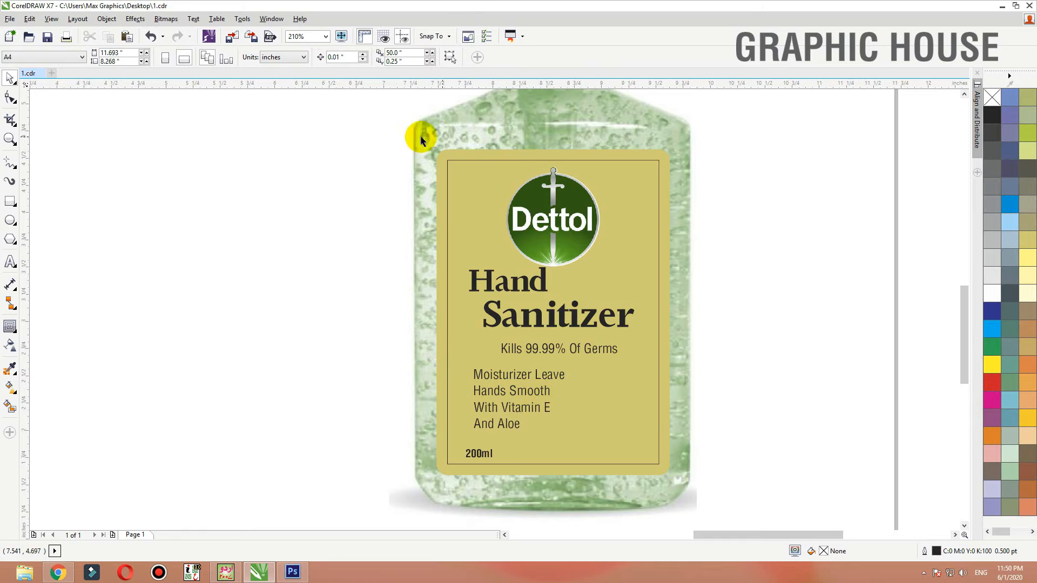
Switch to Photoshop, close the open aloe PSD document and open the aloe plant JPG from the Desktop.
{"action": "left_click", "coordinate": [293, 573]}
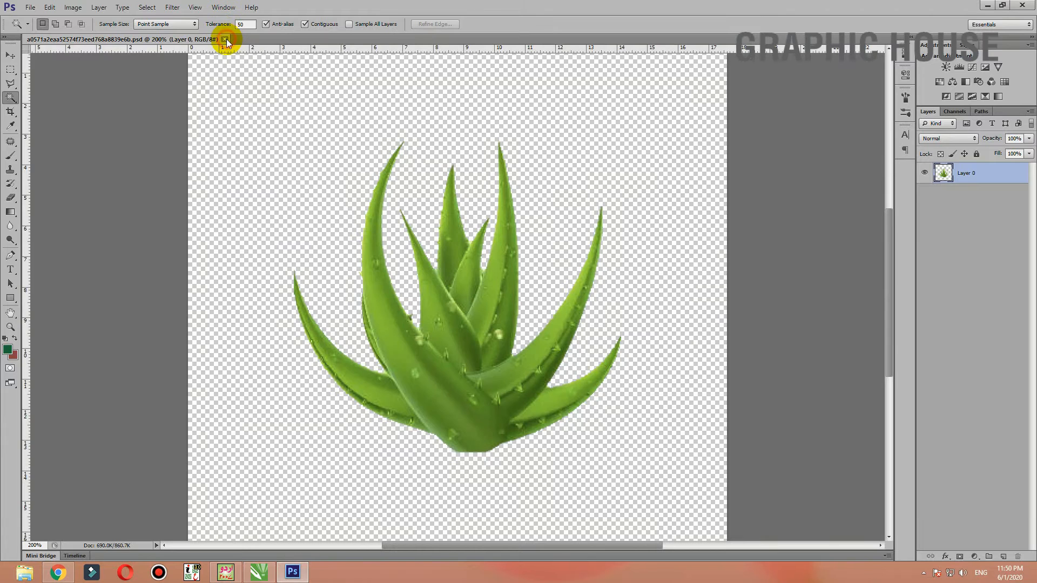
{"action": "left_click", "coordinate": [225, 39]}
{"action": "double_click", "coordinate": [500, 335]}
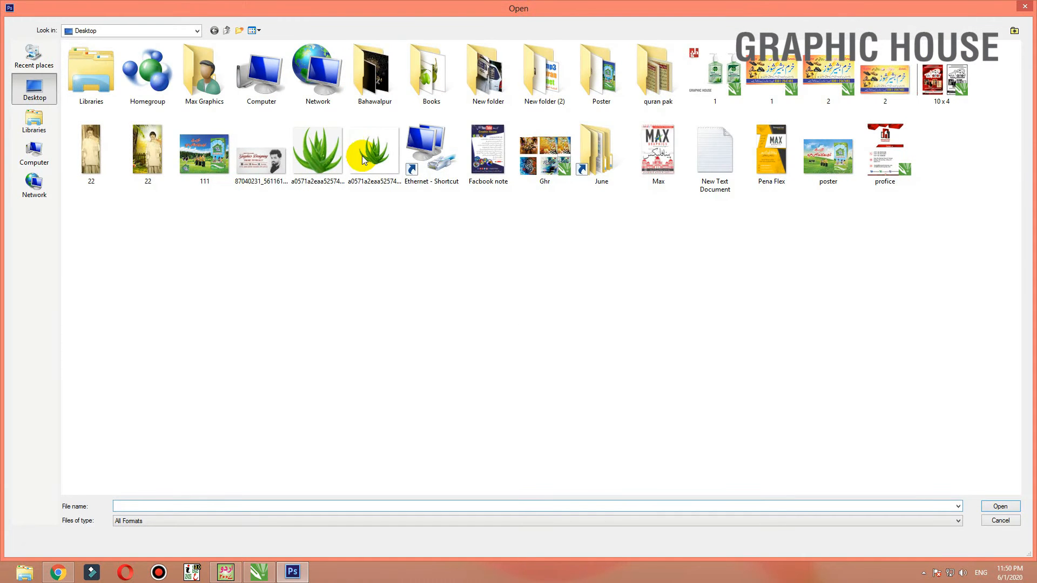
{"action": "double_click", "coordinate": [316, 169]}
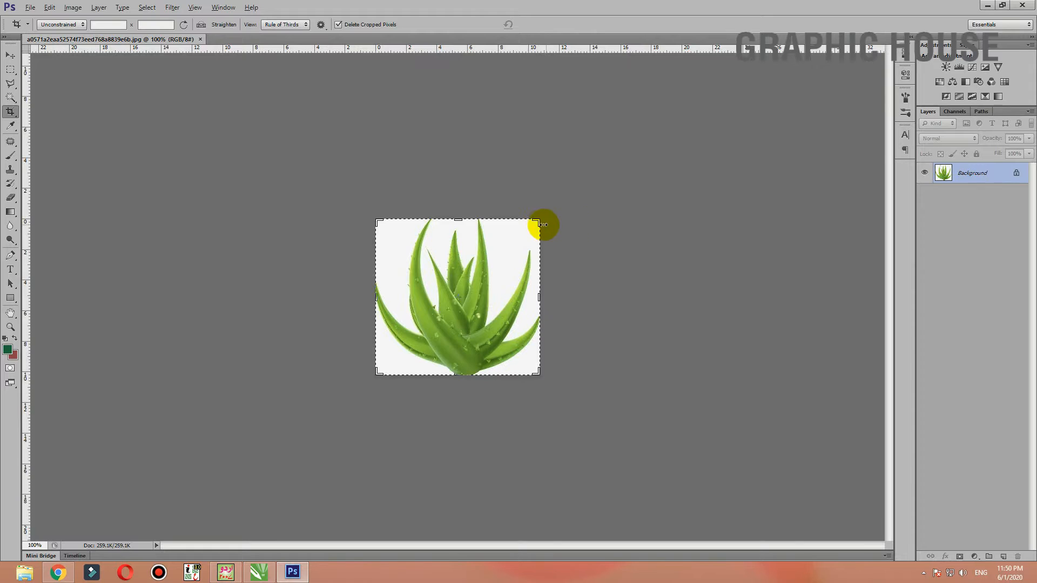
Extend the canvas evenly on all sides around the aloe plant image with the Crop tool.
{"action": "left_click_drag", "start_coordinate": [538, 223], "coordinate": [588, 167]}
{"action": "key", "text": "Return"}
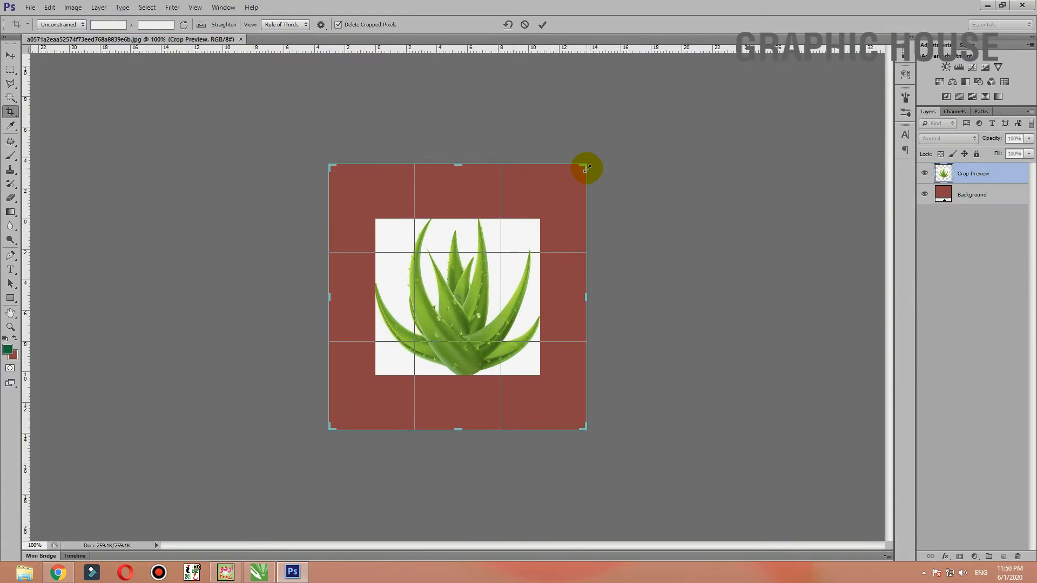
Select the white area beside the aloe's right leaves with the Magic Wand and convert the locked Background into a regular layer.
{"action": "key", "text": "w"}
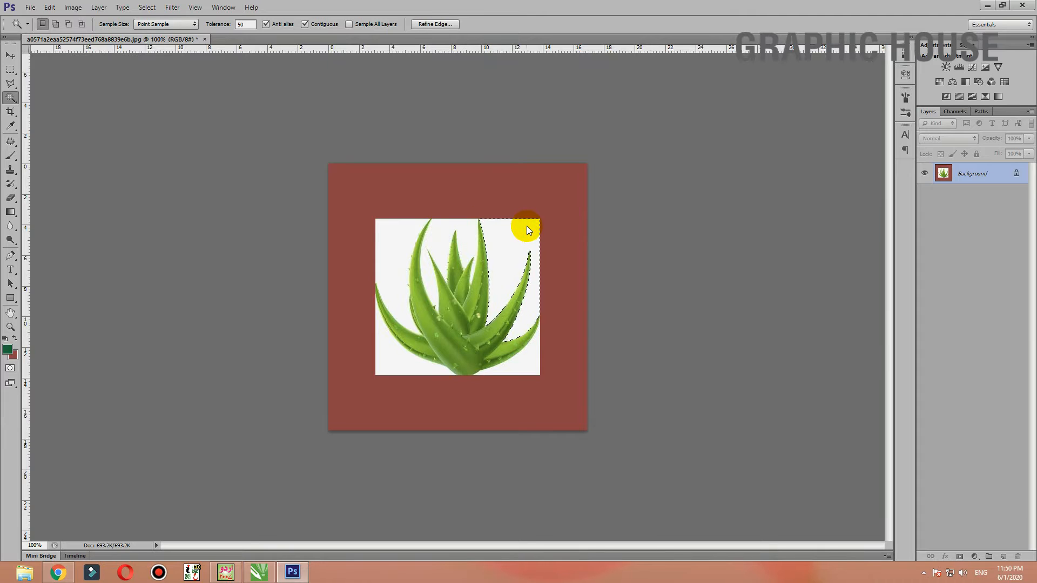
{"action": "key", "text": "i"}
{"action": "key", "text": "shift+F5"}
{"action": "left_click", "coordinate": [585, 185]}
{"action": "key", "text": "w"}
{"action": "double_click", "coordinate": [1016, 176]}
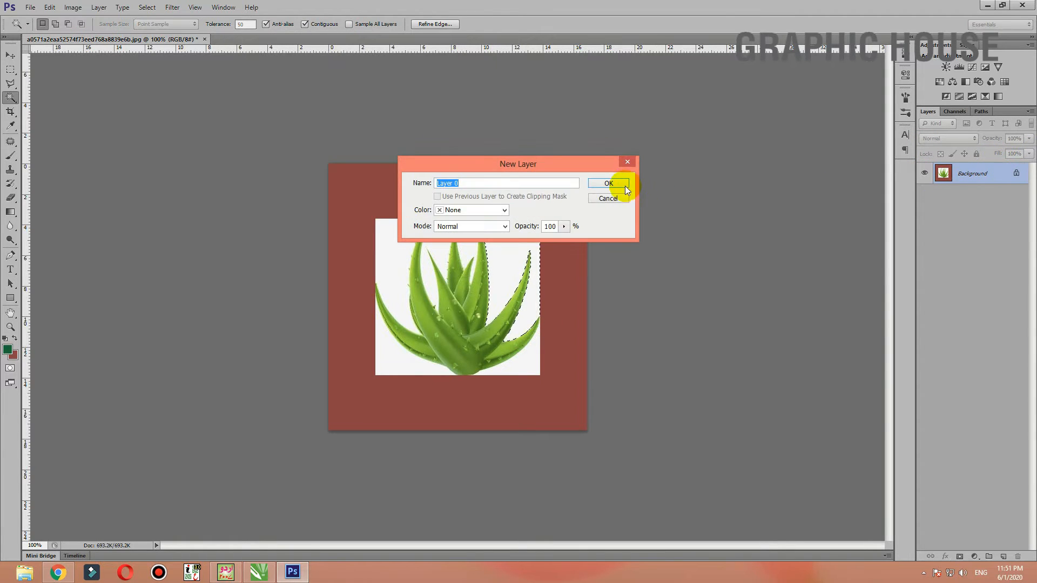
{"action": "left_click", "coordinate": [608, 184]}
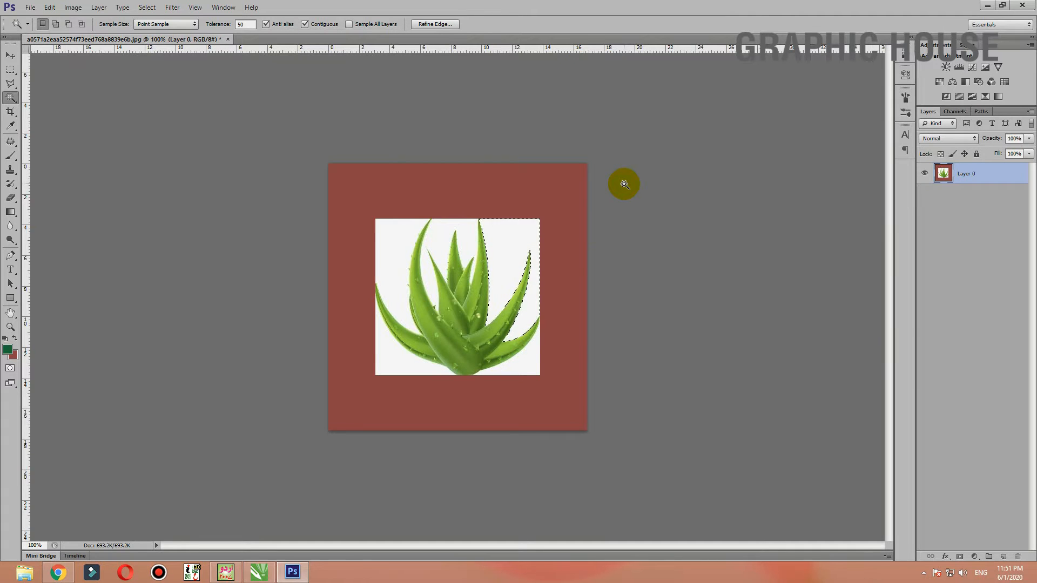
Delete the white areas around and between the aloe leaves and the red border surrounding the image.
{"action": "key", "text": "Delete"}
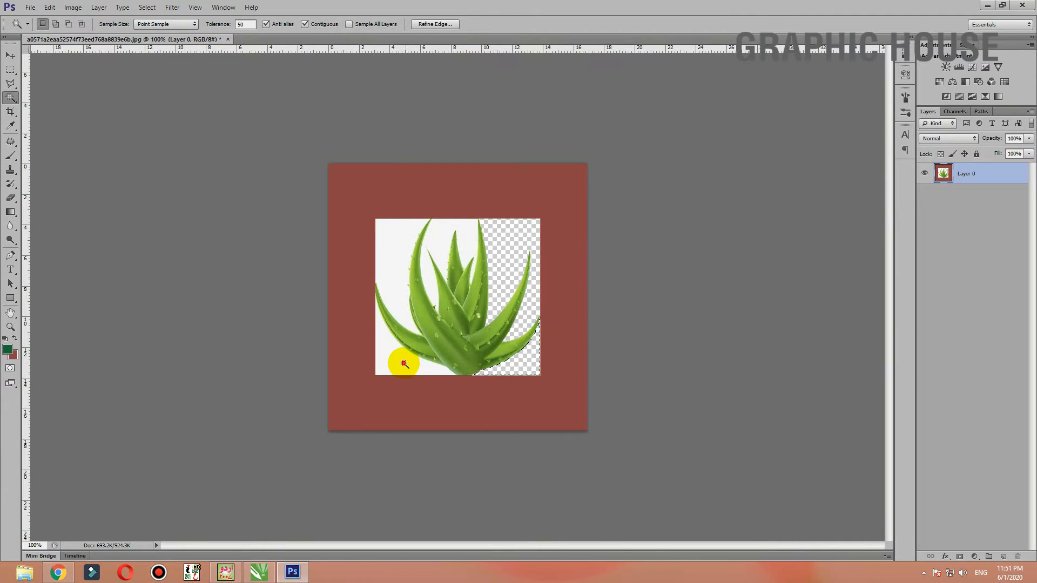
{"action": "left_click", "coordinate": [404, 364]}
{"action": "key", "text": "Delete"}
{"action": "key", "text": "Delete"}
{"action": "left_click", "coordinate": [452, 236]}
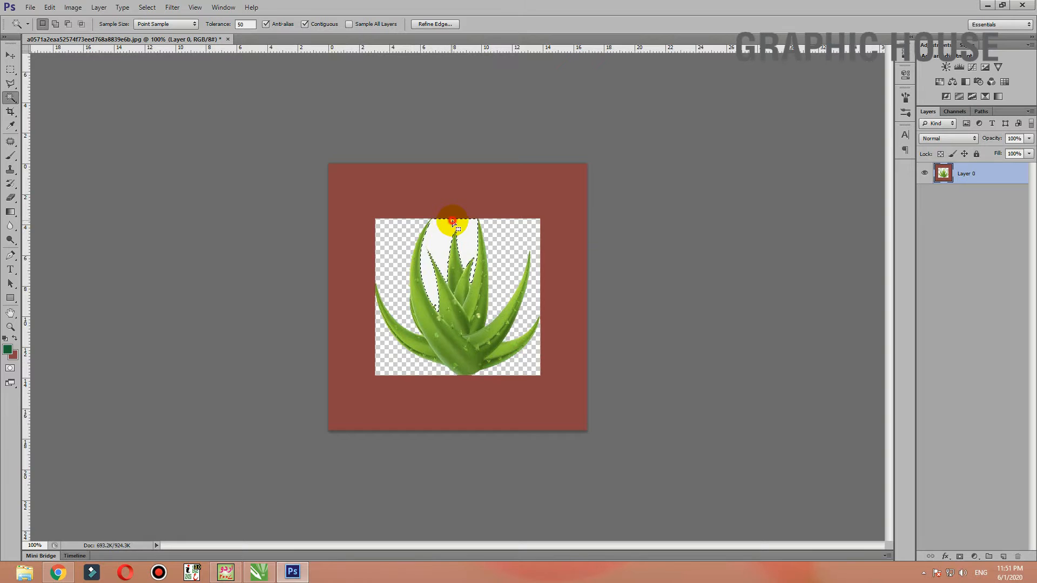
{"action": "key", "text": "Delete"}
{"action": "key", "text": "Delete"}
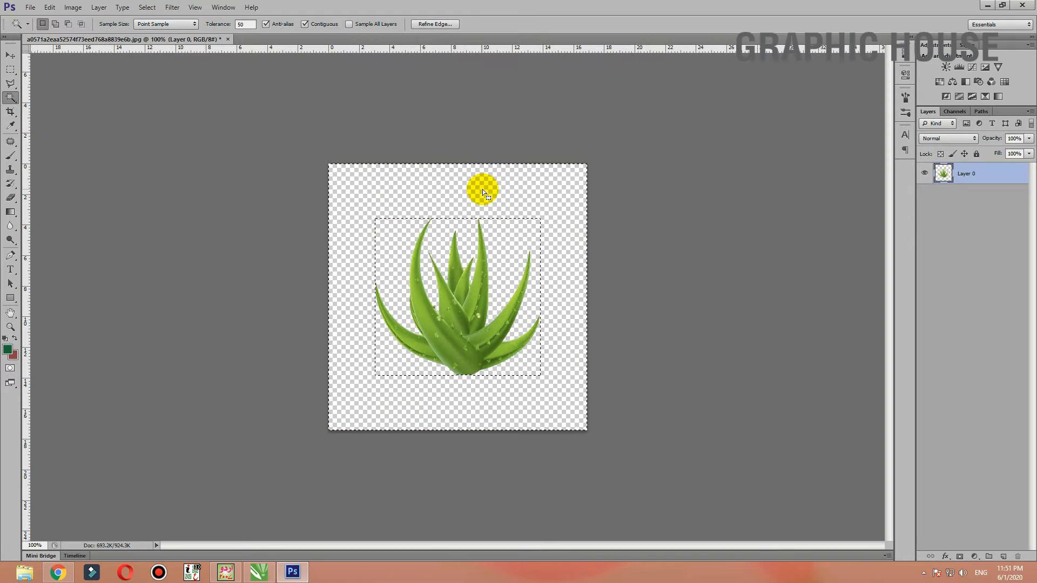
Select the whole transparent area around the aloe plant and feather the selection by 0.2 pixels.
{"action": "left_click", "coordinate": [479, 204]}
{"action": "key", "text": "shift"}
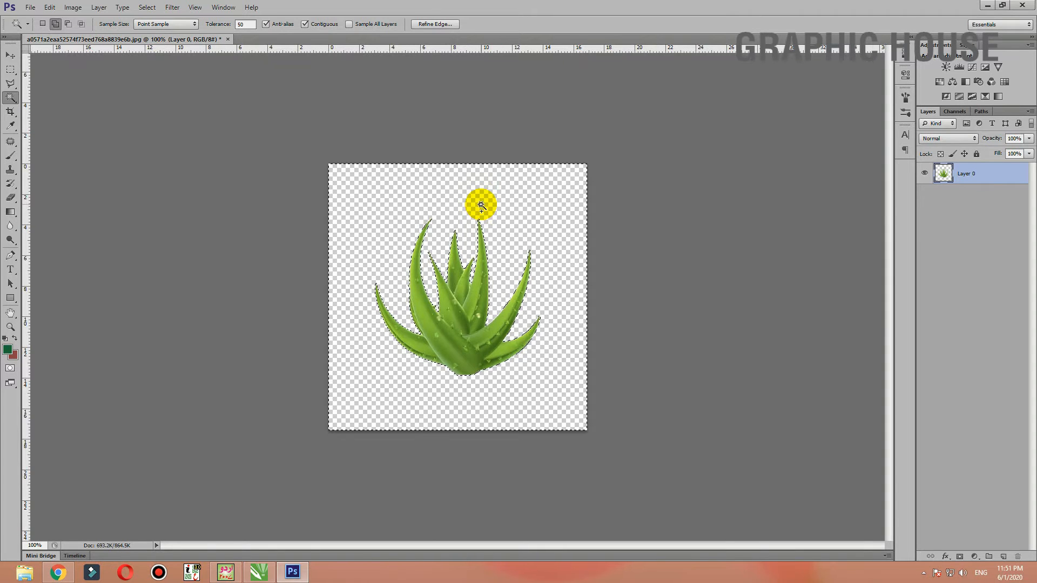
{"action": "key", "text": "shift+F6"}
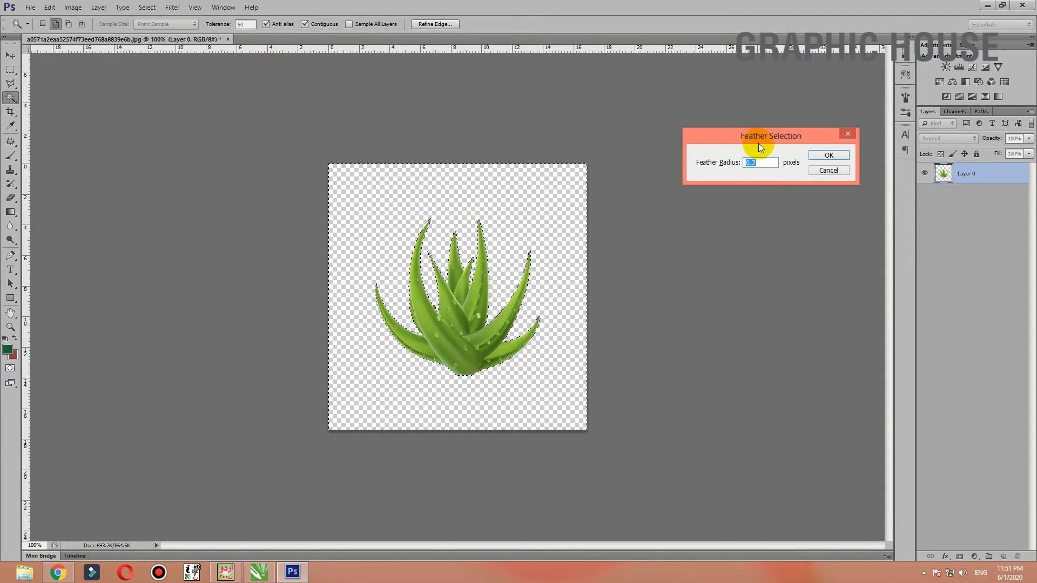
{"action": "left_click", "coordinate": [829, 155]}
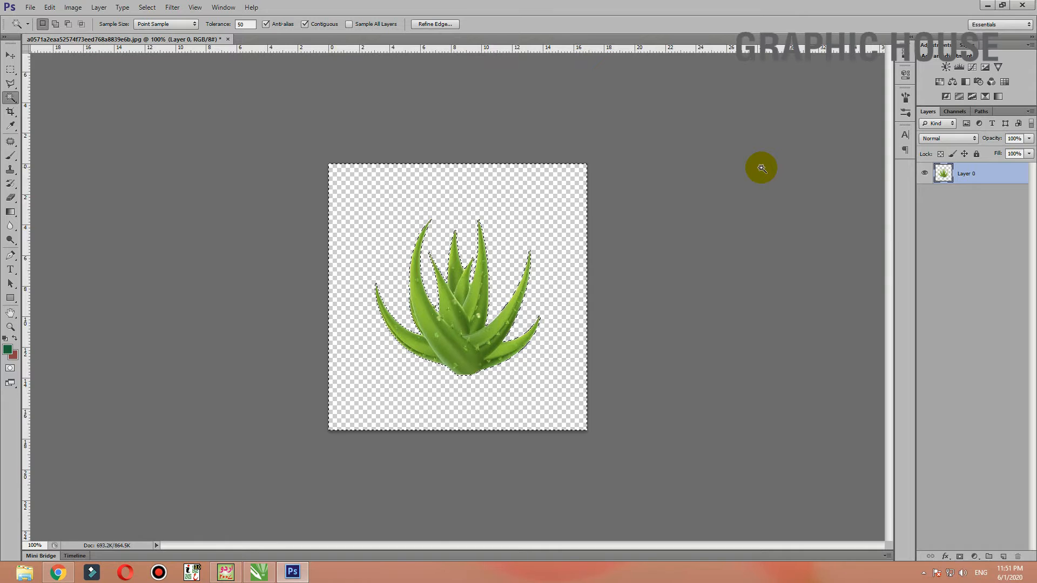
Save the cut-out aloe to the Desktop as a layered PSD under its existing name, replacing the old file and maximizing compatibility.
{"action": "key", "text": "ctrl+shift+s"}
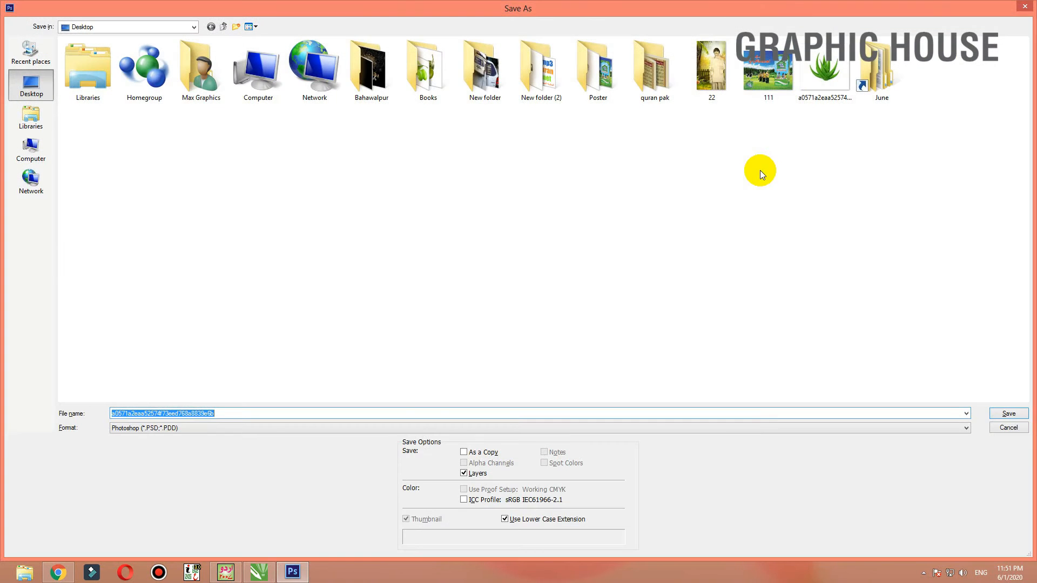
{"action": "key", "text": "Return"}
{"action": "left_click", "coordinate": [485, 218]}
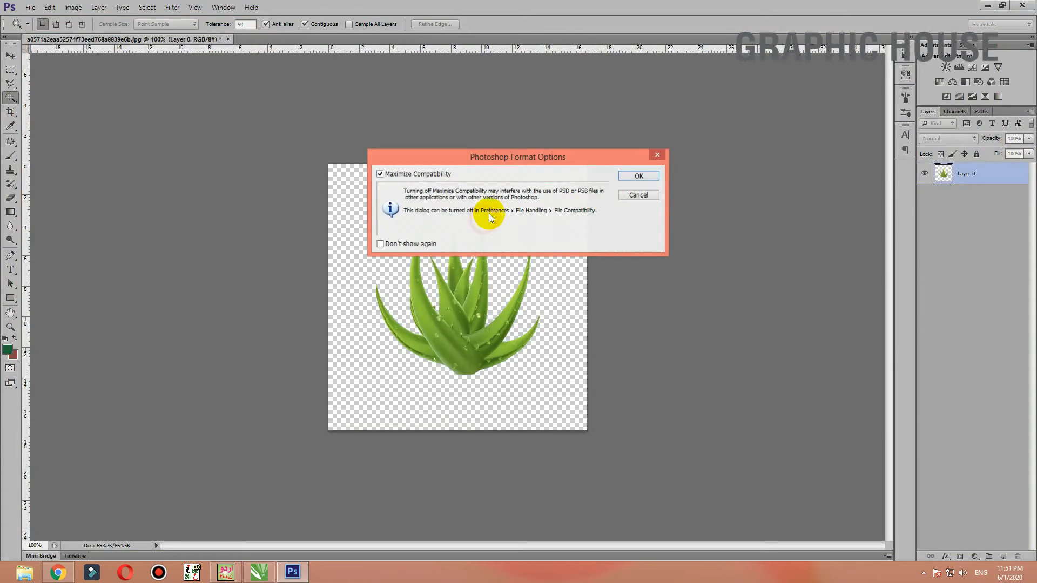
{"action": "left_click", "coordinate": [626, 181]}
Switch to CorelDRAW, import the cut-out aloe PSD from the Desktop and place it beside the bottle.
{"action": "left_click", "coordinate": [270, 565]}
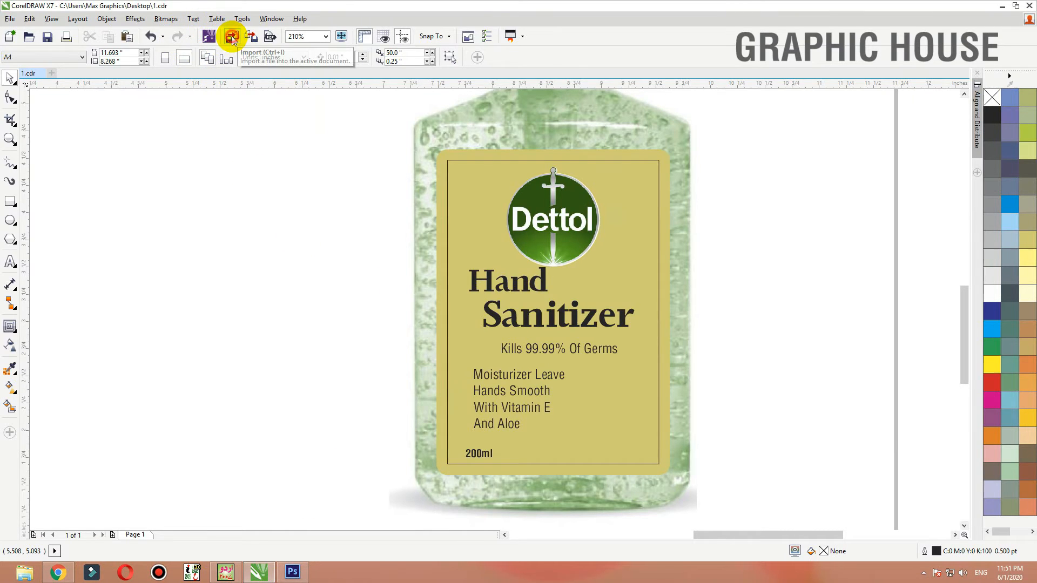
{"action": "left_click", "coordinate": [233, 39]}
{"action": "left_click", "coordinate": [49, 86]}
{"action": "left_click", "coordinate": [46, 76]}
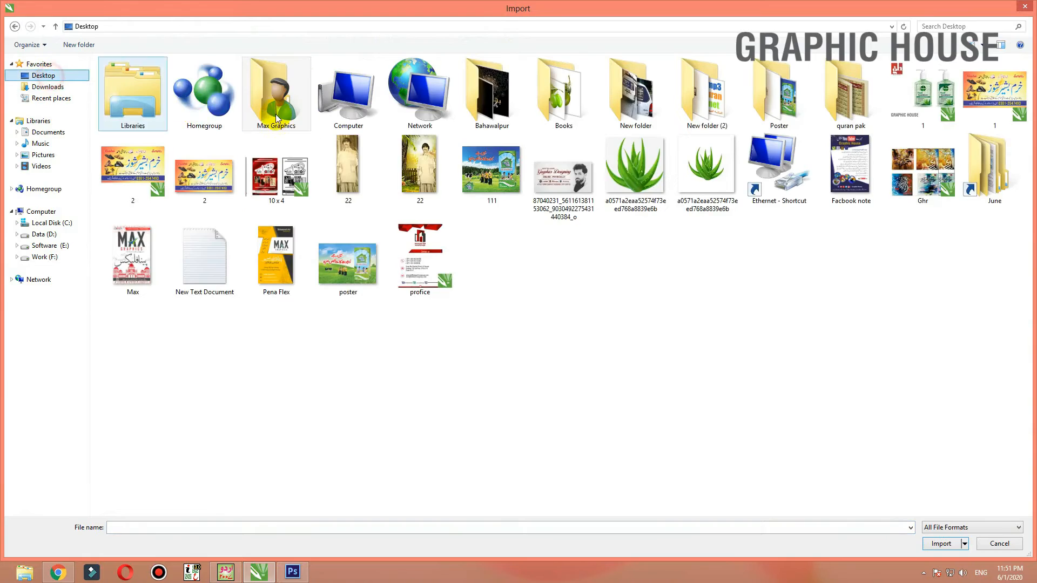
{"action": "double_click", "coordinate": [711, 181]}
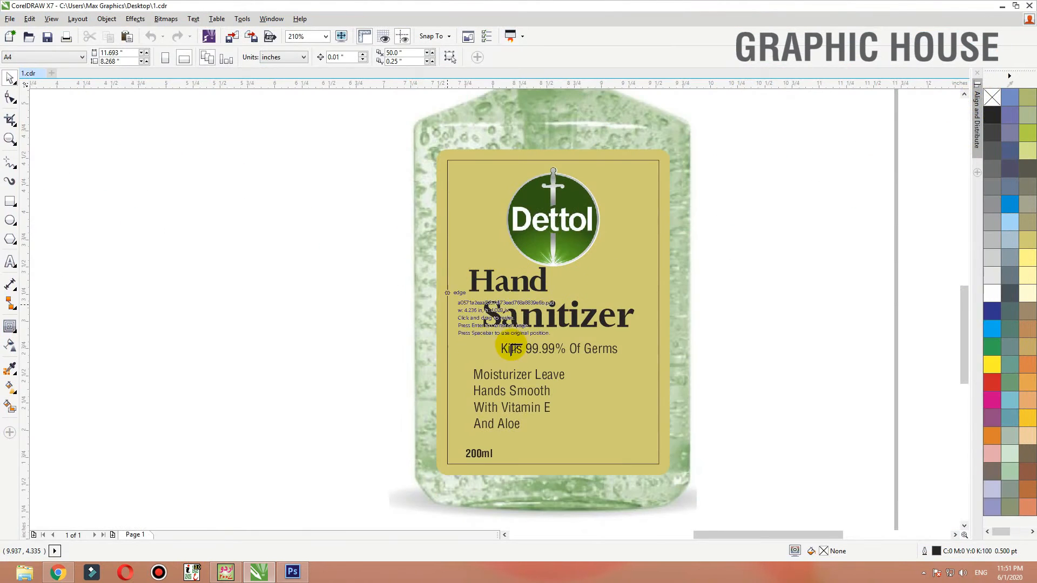
{"action": "left_click_drag", "start_coordinate": [527, 357], "coordinate": [672, 495]}
{"action": "left_click_drag", "start_coordinate": [635, 462], "coordinate": [789, 405]}
Draw a rectangle about 1.36 by 1.07 inches over the label's lower-right corner, filled with blue and without an outline.
{"action": "left_click", "coordinate": [725, 282]}
{"action": "key", "text": "F2"}
{"action": "left_click_drag", "start_coordinate": [771, 264], "coordinate": [444, 475]}
{"action": "left_click", "coordinate": [10, 208]}
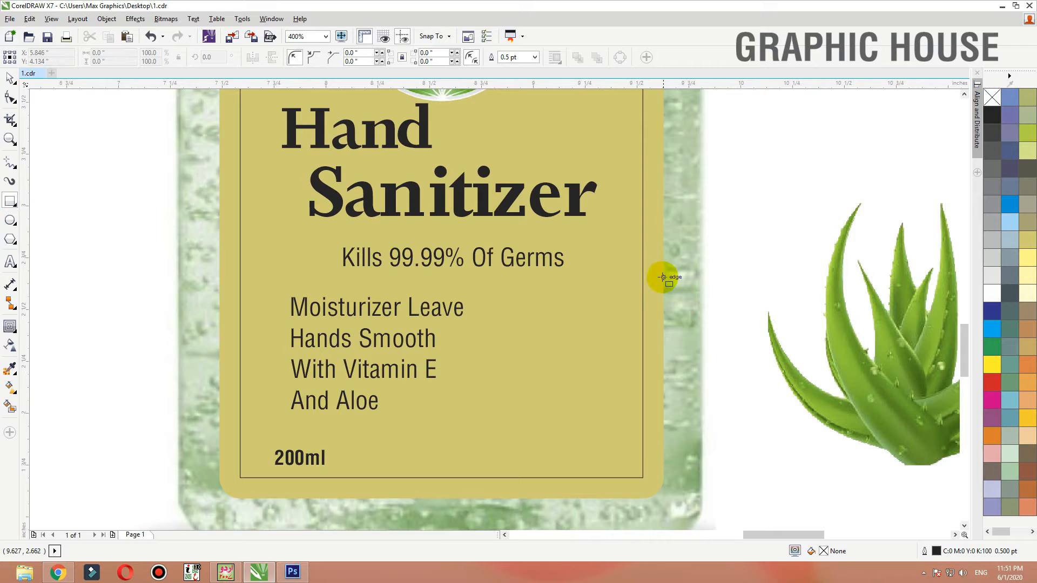
{"action": "left_click_drag", "start_coordinate": [664, 277], "coordinate": [381, 499]}
{"action": "key", "text": "space"}
{"action": "left_click", "coordinate": [992, 312]}
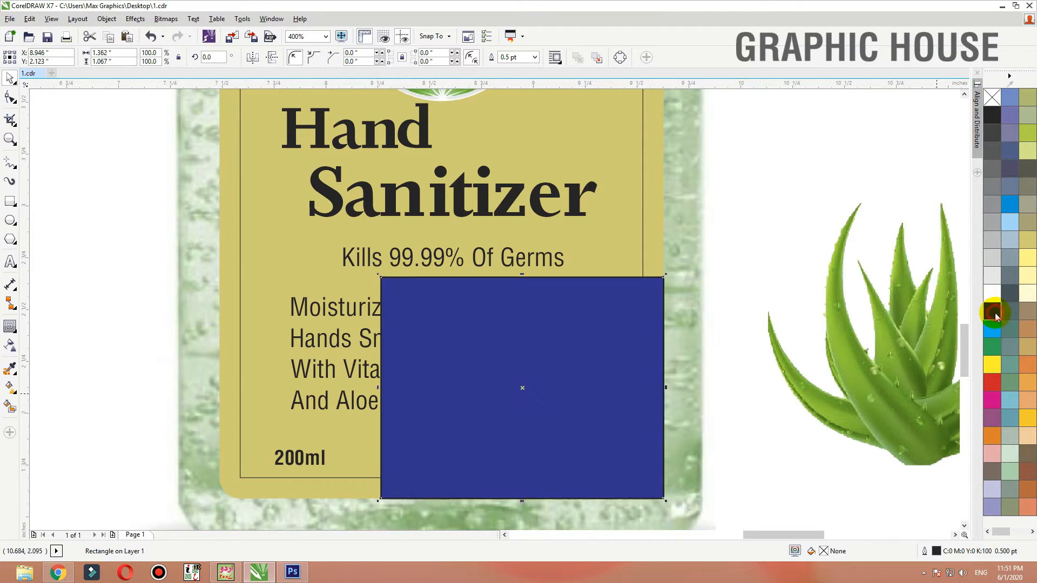
{"action": "right_click", "coordinate": [992, 100]}
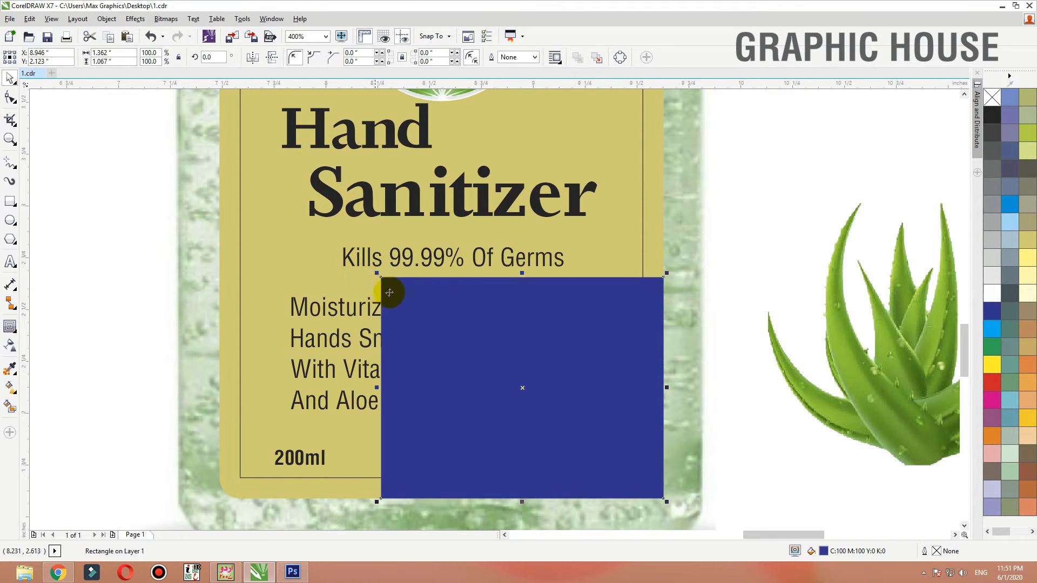
Convert the blue rectangle to curves and delete its upper-left node to make a triangle.
{"action": "key", "text": "ctrl+q"}
{"action": "key", "text": "F10"}
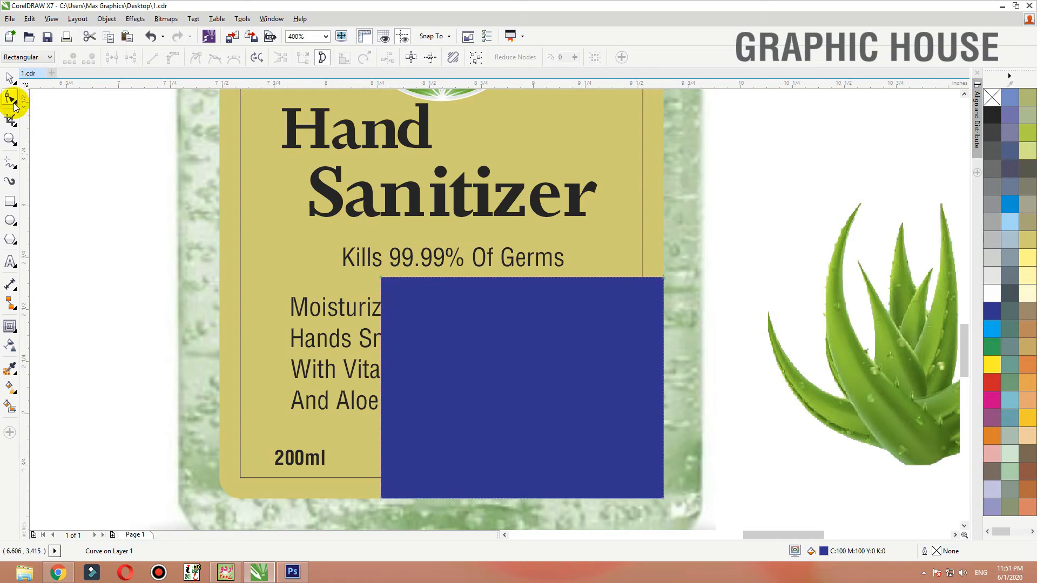
{"action": "left_click_drag", "start_coordinate": [314, 233], "coordinate": [467, 365]}
{"action": "key", "text": "Delete"}
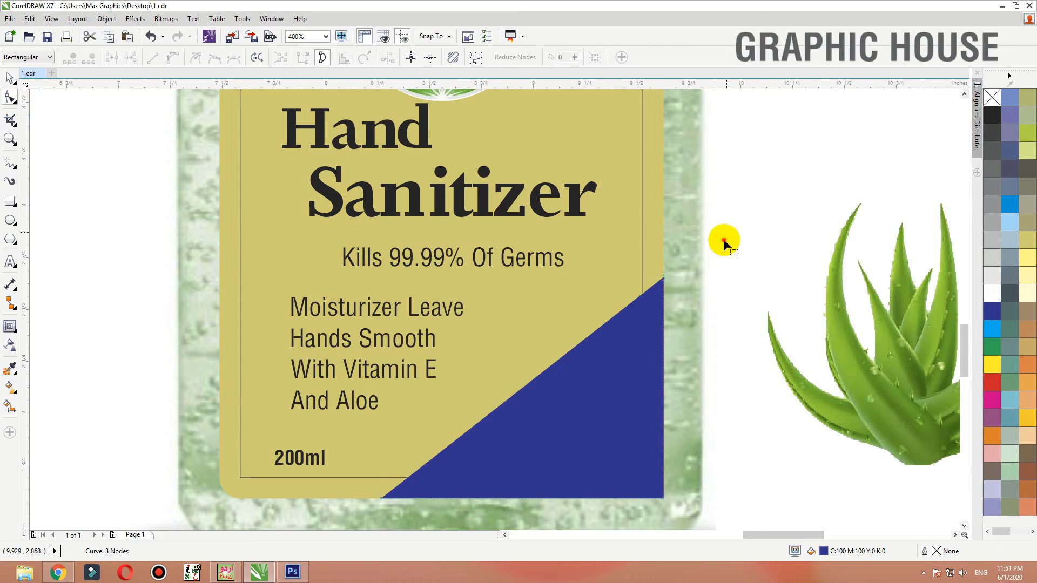
Convert the triangle's sloping edge to a curve, extend its lower-left node along the label's bottom edge and bend the slope into an S shape.
{"action": "left_click_drag", "start_coordinate": [725, 242], "coordinate": [386, 504]}
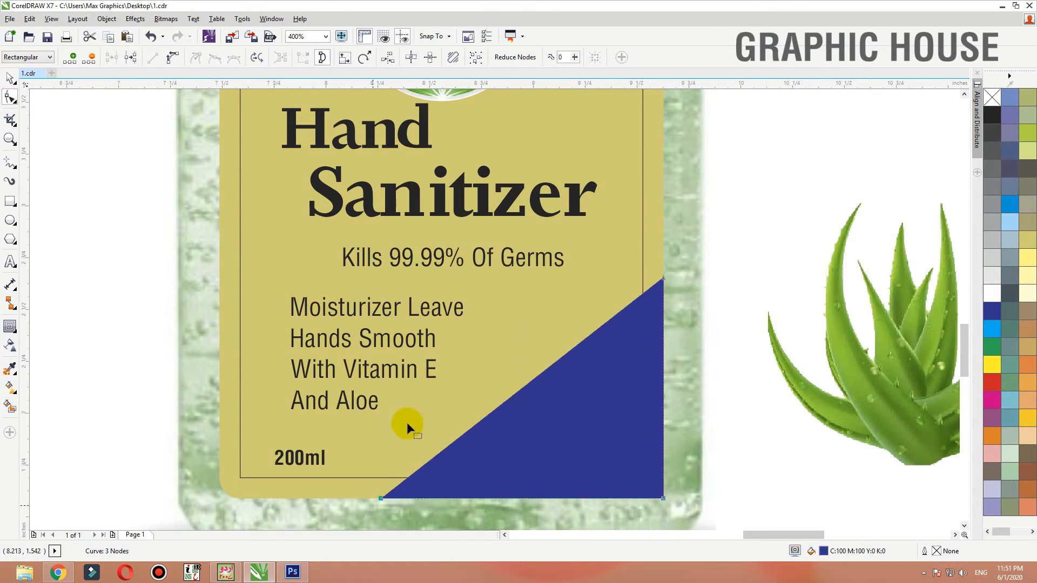
{"action": "left_click", "coordinate": [173, 61]}
{"action": "left_click_drag", "start_coordinate": [540, 376], "coordinate": [556, 393]}
{"action": "left_click_drag", "start_coordinate": [382, 498], "coordinate": [313, 498]}
{"action": "left_click_drag", "start_coordinate": [428, 445], "coordinate": [583, 463]}
{"action": "left_click_drag", "start_coordinate": [598, 376], "coordinate": [564, 338]}
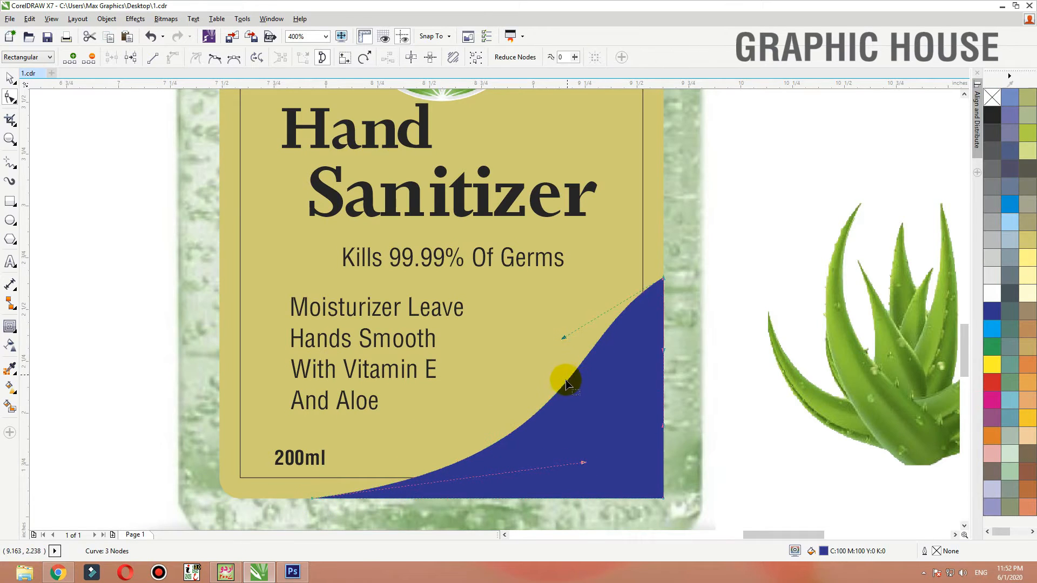
Add a node in the middle of the sloping curve, raise it and adjust its handles to form a wave.
{"action": "double_click", "coordinate": [555, 395]}
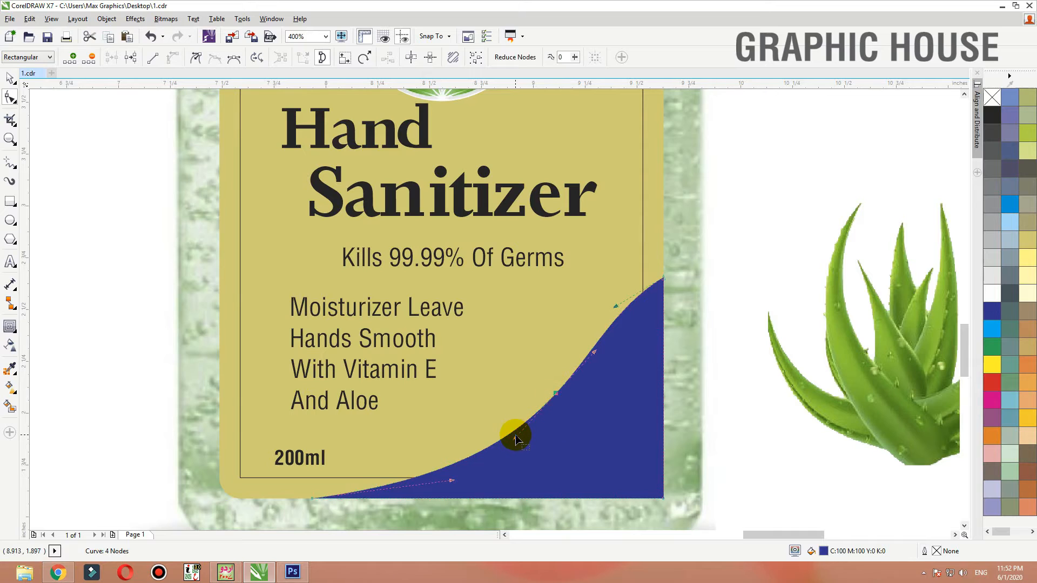
{"action": "left_click_drag", "start_coordinate": [514, 433], "coordinate": [546, 367]}
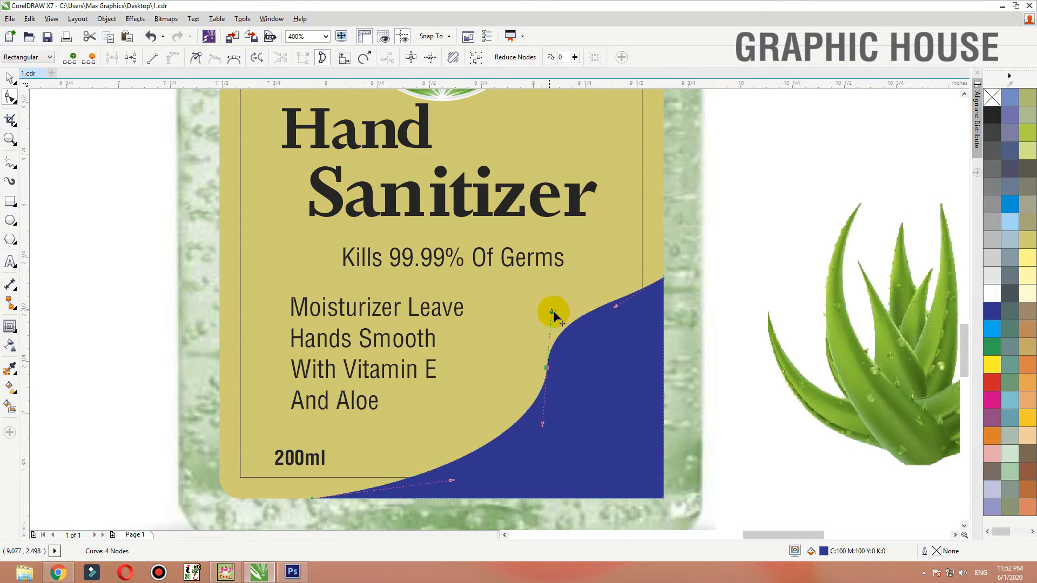
{"action": "left_click_drag", "start_coordinate": [552, 312], "coordinate": [572, 383]}
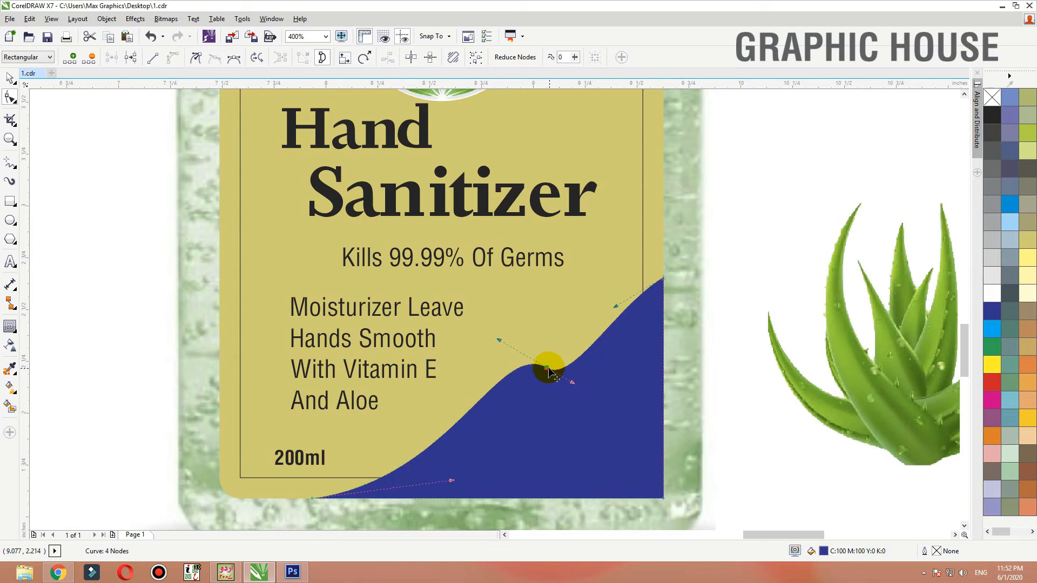
Try to darken the wave shape's fill to C100 M100 Y0 K50.
{"action": "key", "text": "space"}
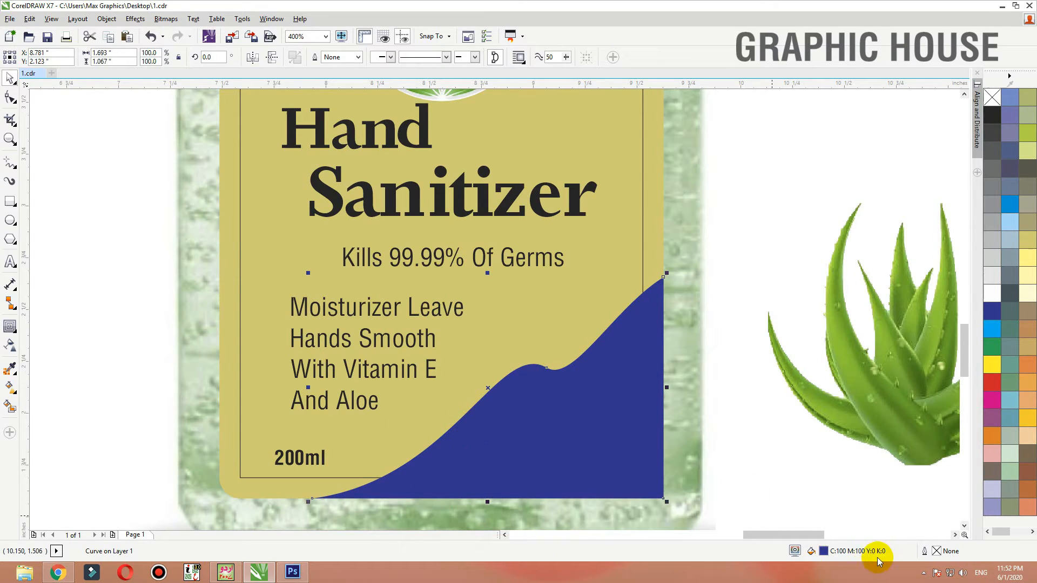
{"action": "double_click", "coordinate": [823, 552]}
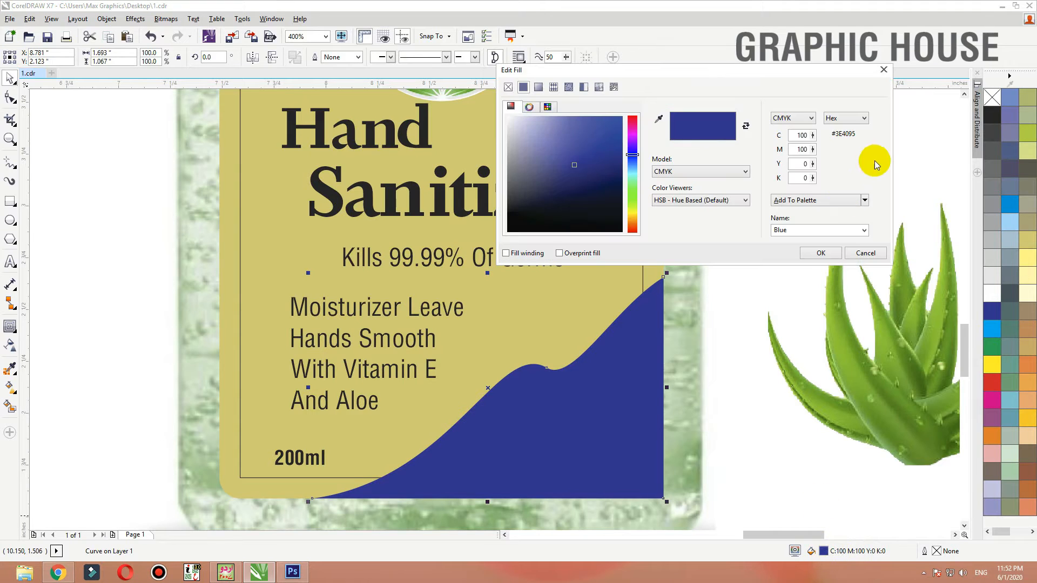
{"action": "double_click", "coordinate": [805, 178]}
{"action": "type", "text": "5"}
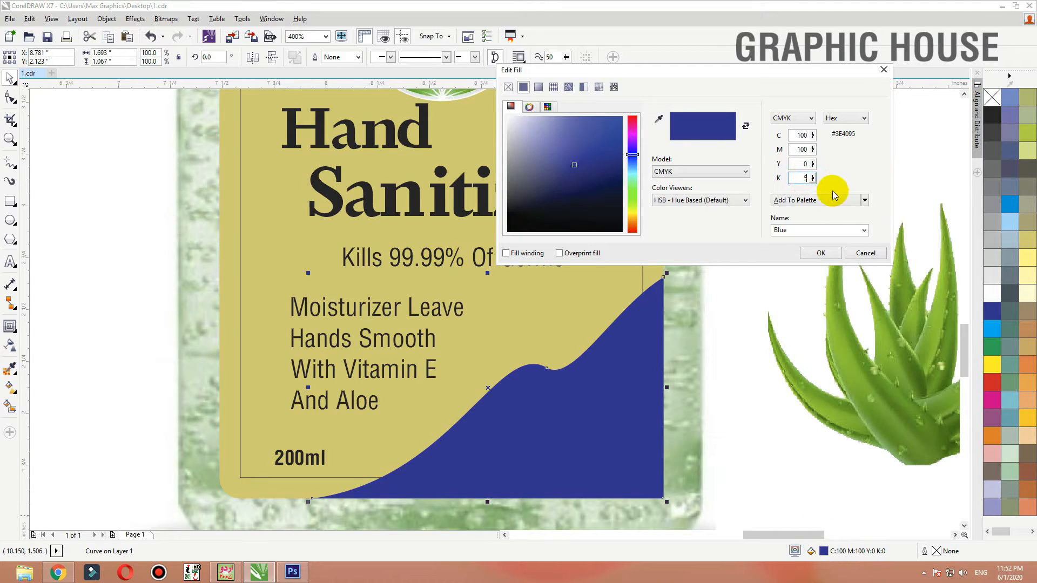
{"action": "type", "text": "0"}
{"action": "key", "text": "Tab"}
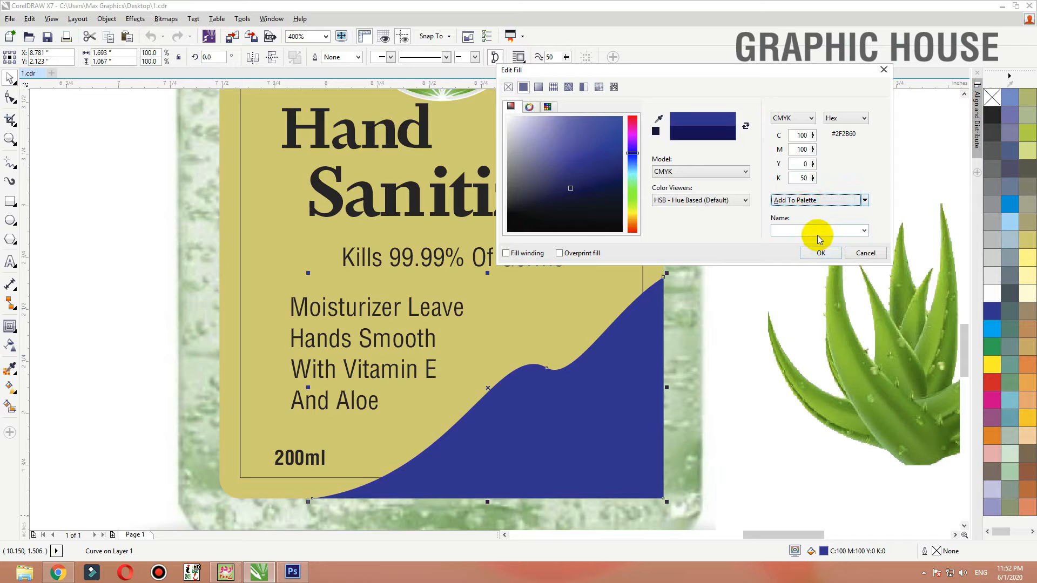
{"action": "left_click", "coordinate": [819, 252]}
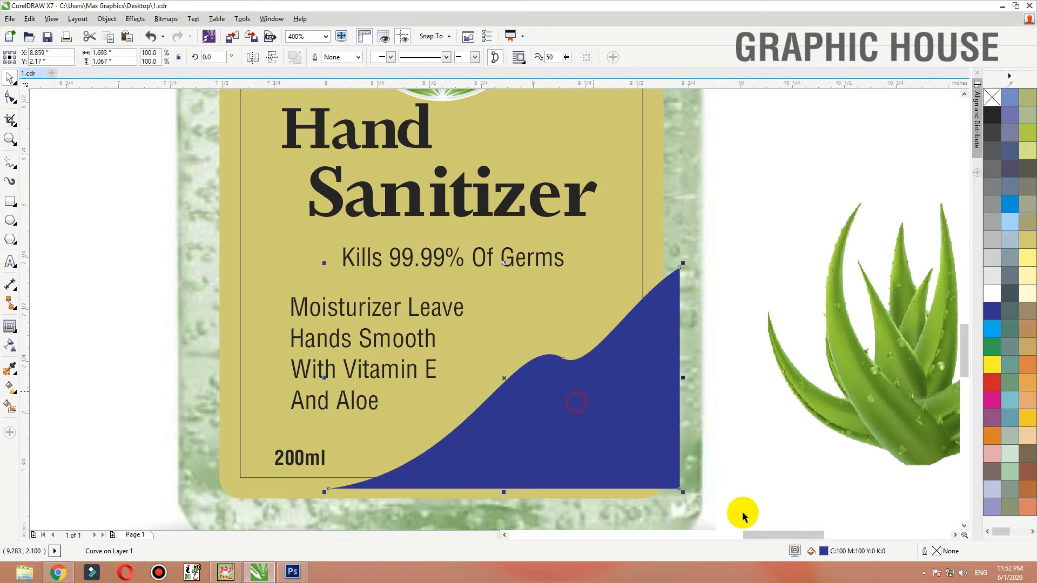
Set the black value of the wave shape's blue fill to 50 to make it navy.
{"action": "double_click", "coordinate": [823, 552]}
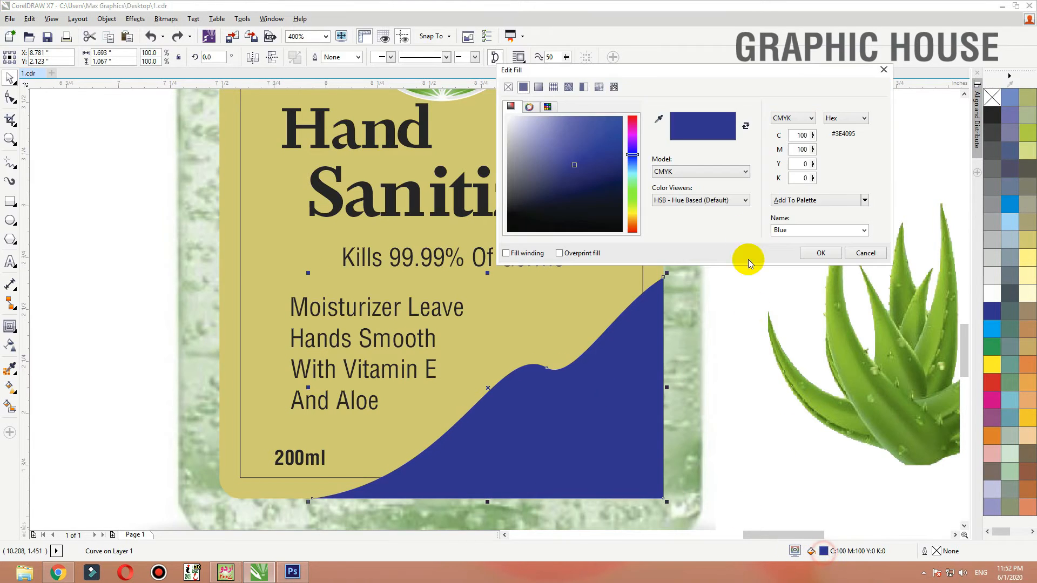
{"action": "double_click", "coordinate": [805, 178]}
{"action": "type", "text": "50"}
{"action": "key", "text": "Tab"}
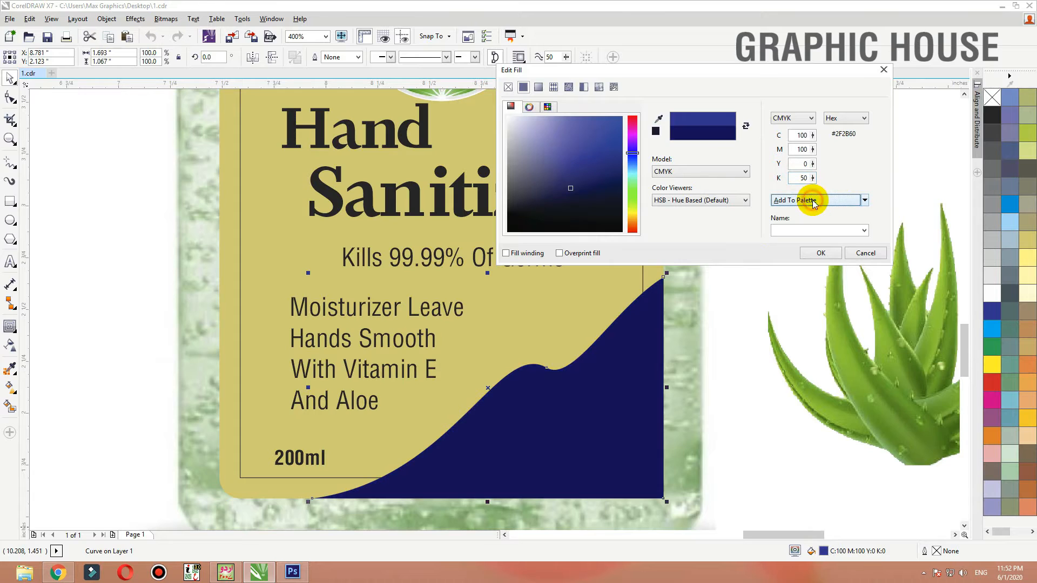
{"action": "left_click", "coordinate": [820, 252]}
{"action": "key", "text": "ctrl+z"}
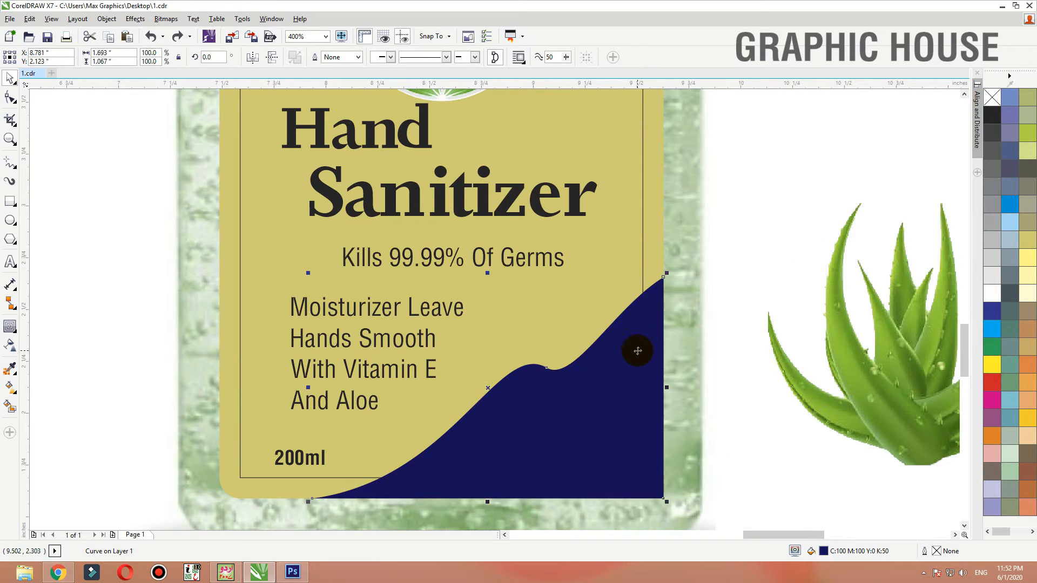
Sample the wave shape's navy with the Color Eyedropper, apply it to the "Sanitizer" text and select the wave shape.
{"action": "left_click", "coordinate": [510, 215]}
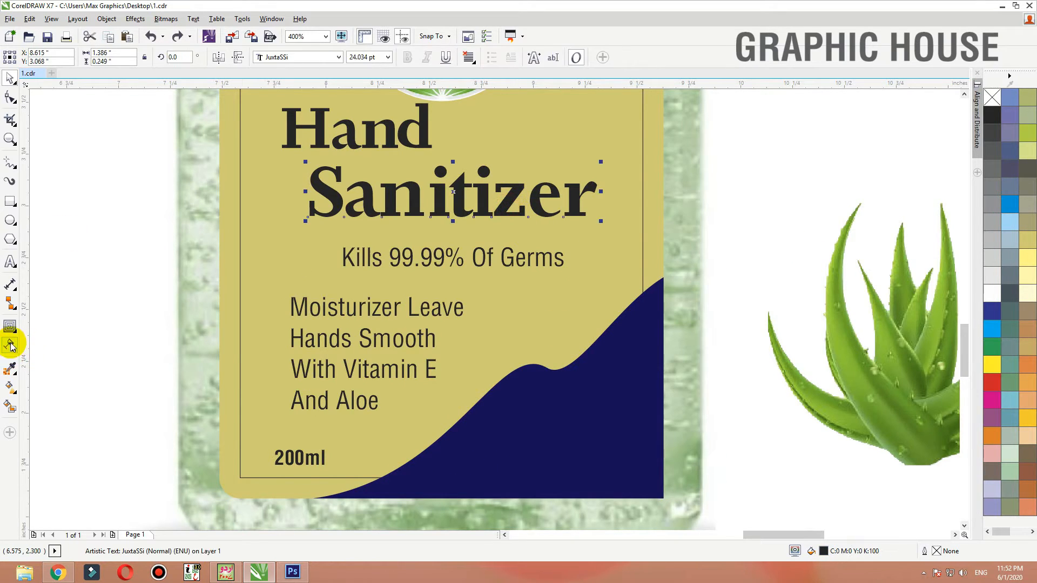
{"action": "left_click", "coordinate": [11, 369]}
{"action": "left_click", "coordinate": [576, 401]}
{"action": "left_click", "coordinate": [481, 208]}
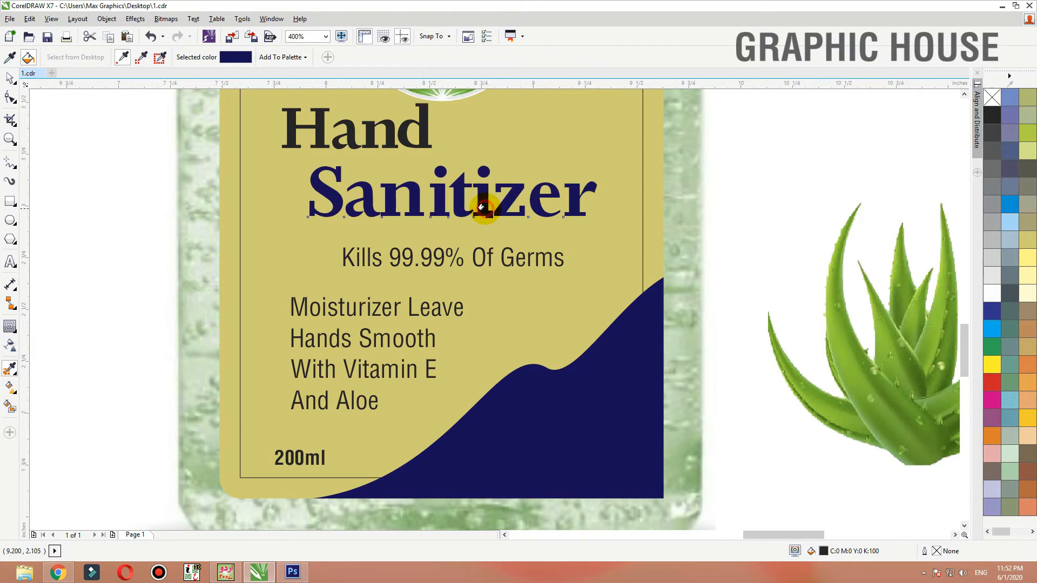
{"action": "key", "text": "space"}
{"action": "left_click", "coordinate": [560, 403]}
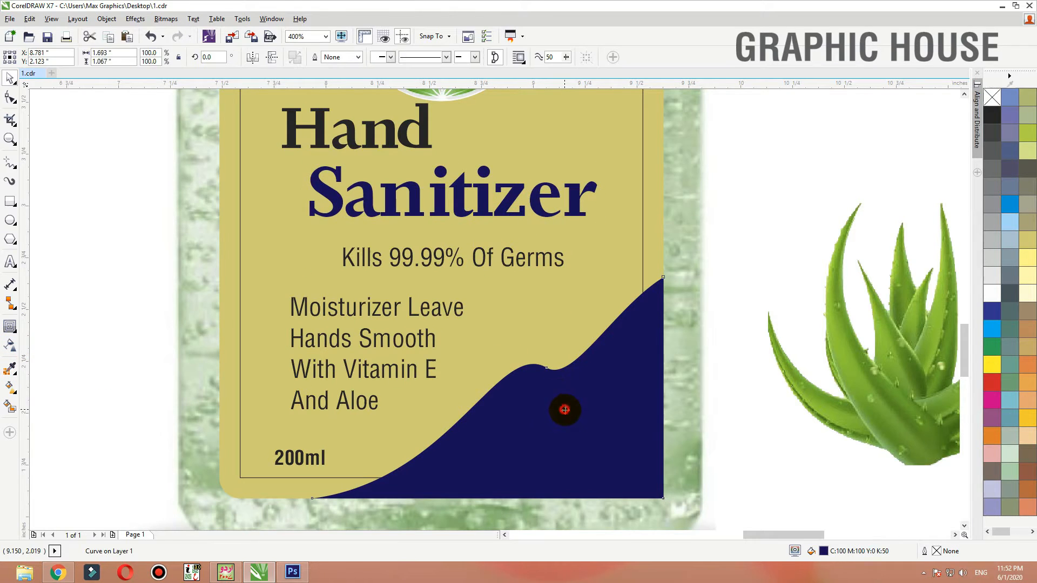
Duplicate the navy wave slightly down and to the right and fill the copy with dark green, C100 M0 Y100 K50.
{"action": "left_click_drag", "start_coordinate": [568, 417], "coordinate": [569, 418]}
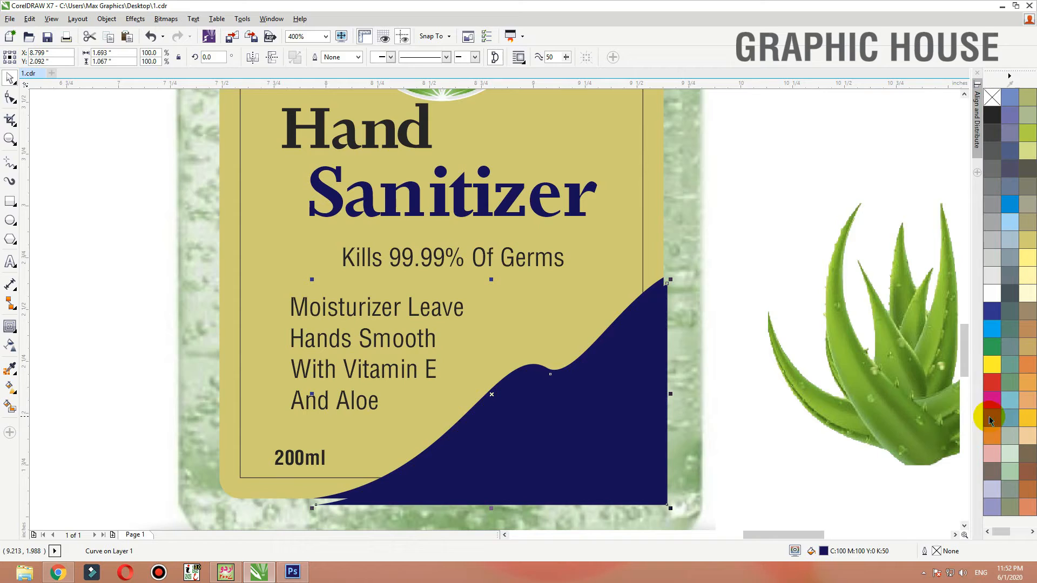
{"action": "left_click", "coordinate": [996, 352]}
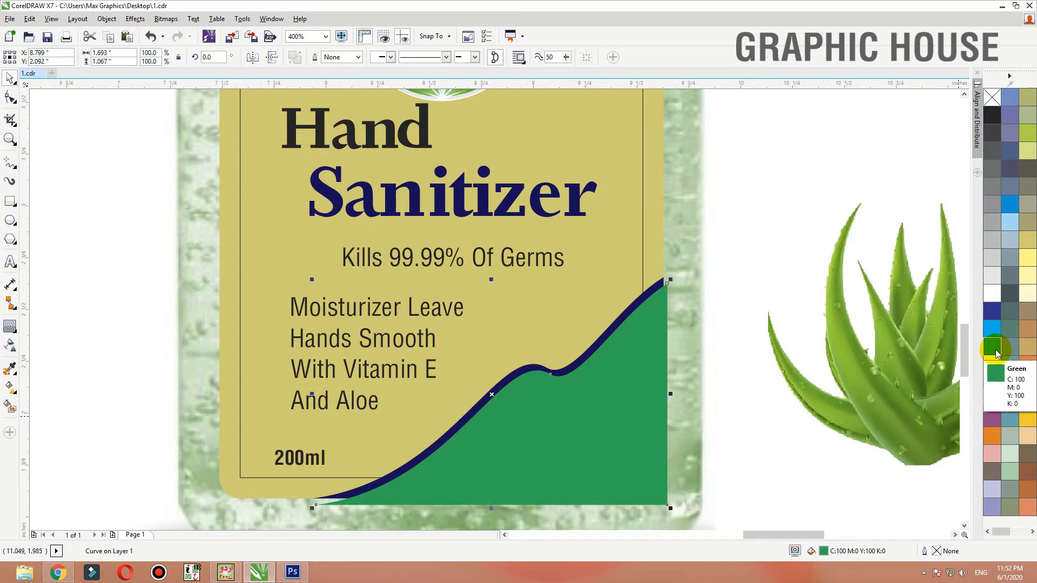
{"action": "double_click", "coordinate": [825, 552]}
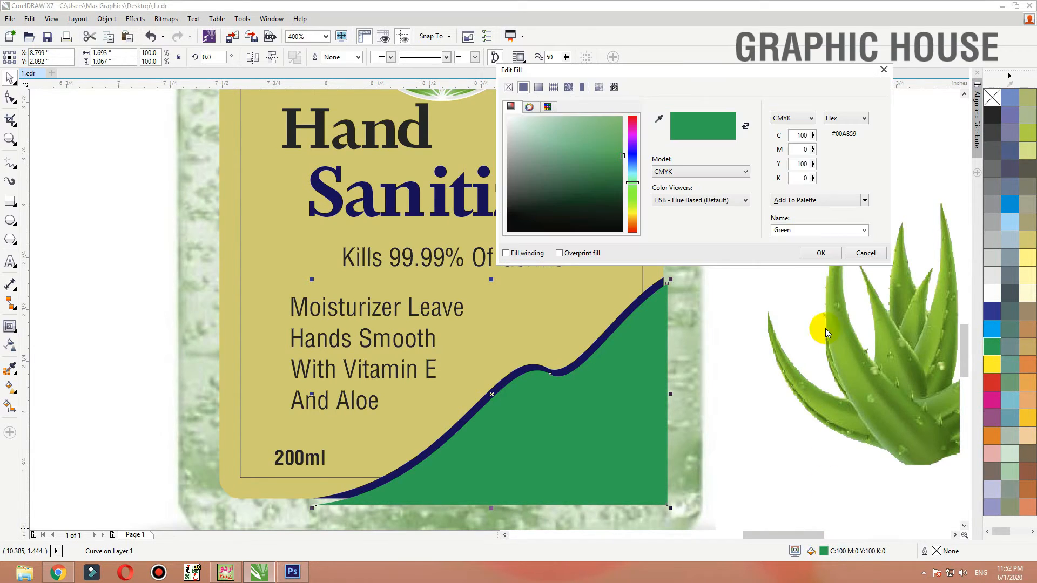
{"action": "type", "text": "5"}
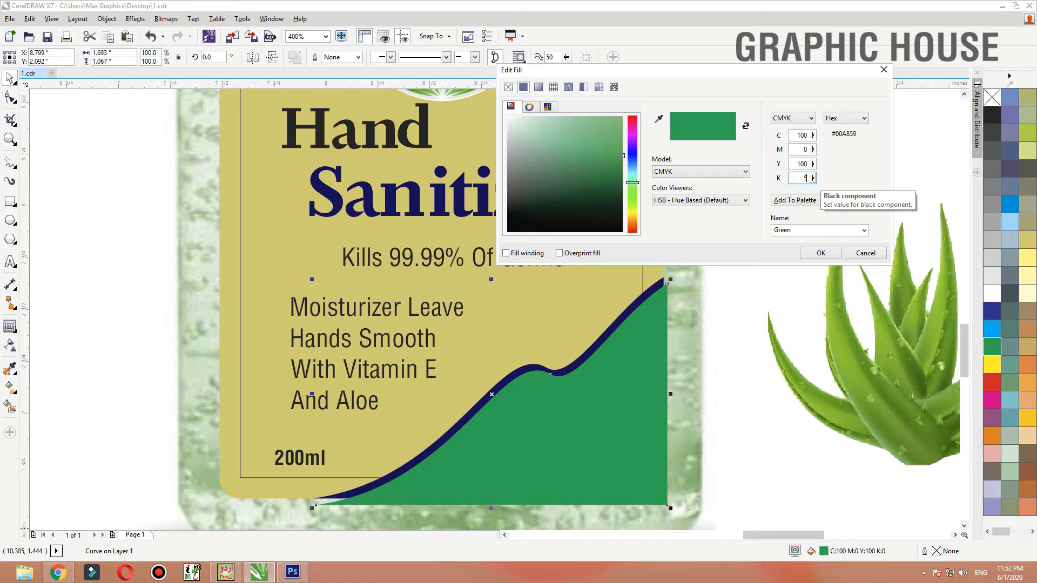
{"action": "type", "text": "0"}
{"action": "left_click", "coordinate": [796, 203]}
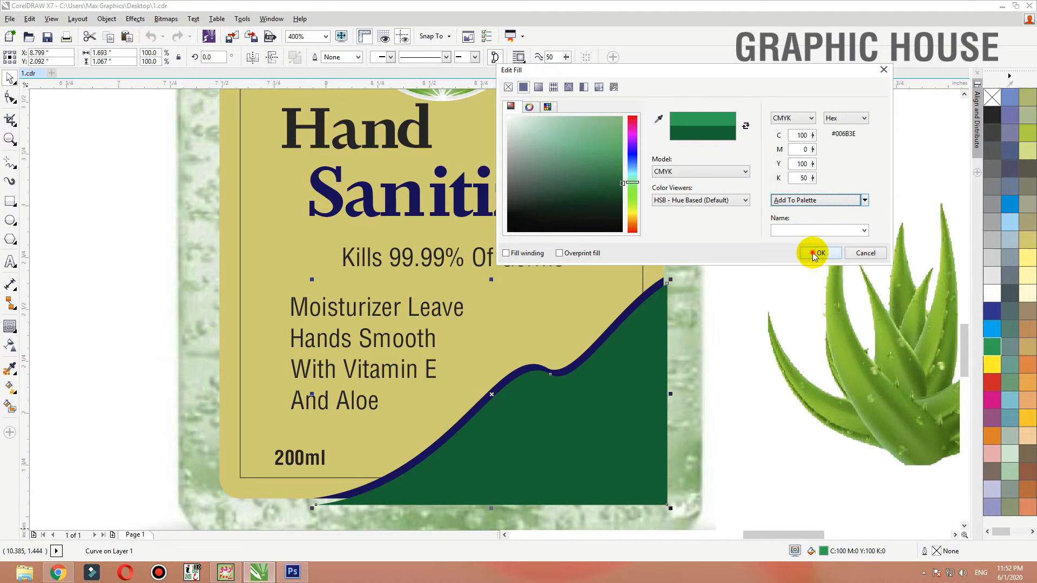
{"action": "left_click", "coordinate": [815, 253]}
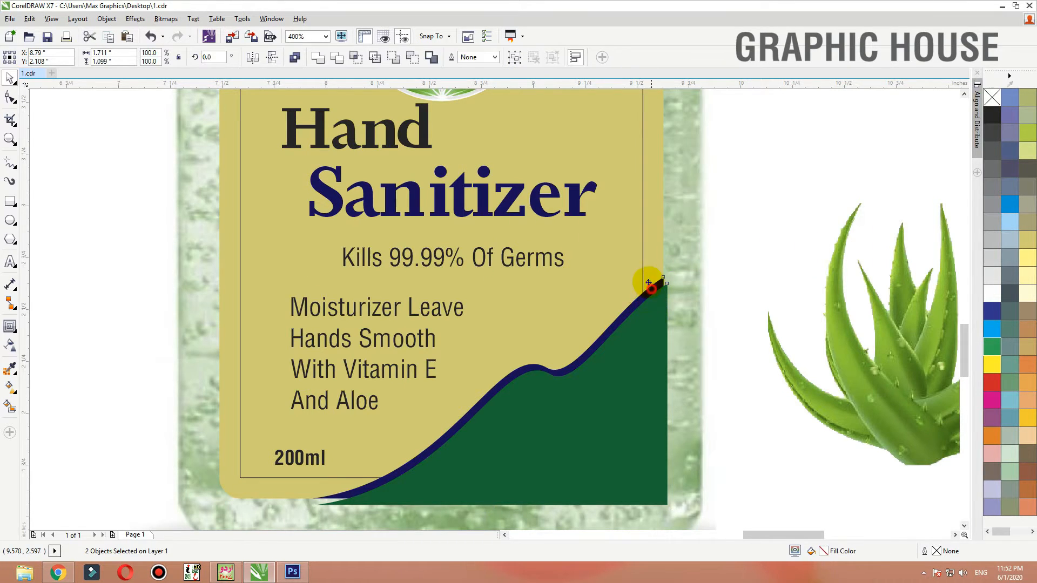
PowerClip the green and navy wave shapes together inside the khaki rounded label background.
{"action": "left_click", "coordinate": [649, 283], "text": "shift"}
{"action": "right_click", "coordinate": [656, 240]}
{"action": "left_click", "coordinate": [695, 248]}
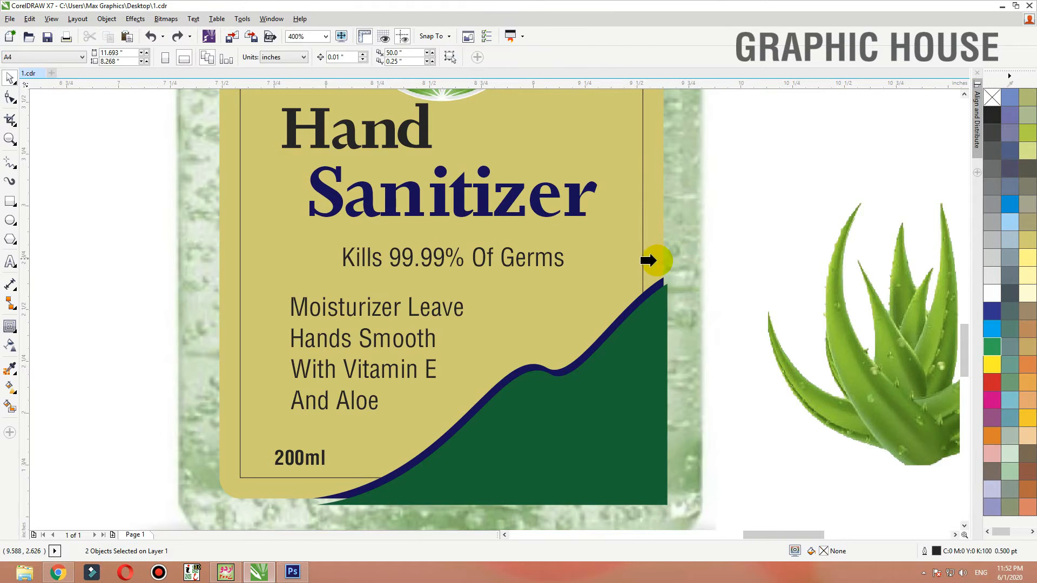
{"action": "left_click", "coordinate": [654, 261]}
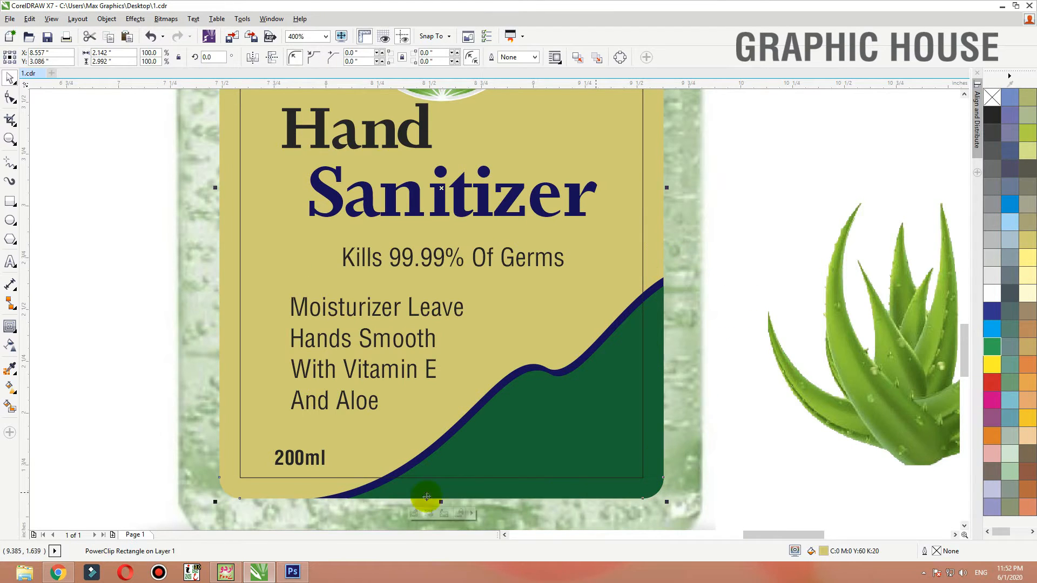
Place the aloe plant over the label's lower-right wave and scale it to about 24.2%.
{"action": "mouse_move", "coordinate": [828, 377]}
{"action": "left_mouse_down"}
{"action": "mouse_move", "coordinate": [562, 401]}
{"action": "mouse_move", "coordinate": [562, 418]}
{"action": "mouse_move", "coordinate": [553, 414]}
{"action": "left_mouse_up"}
{"action": "left_click_drag", "start_coordinate": [703, 231], "coordinate": [672, 256]}
{"action": "left_click_drag", "start_coordinate": [616, 380], "coordinate": [619, 378]}
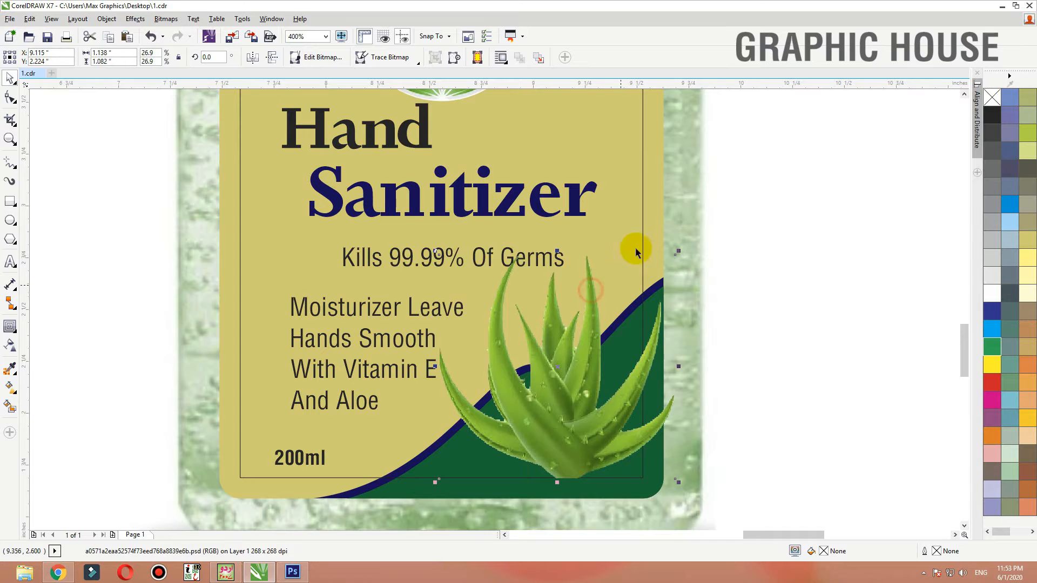
{"action": "left_click_drag", "start_coordinate": [679, 252], "coordinate": [666, 265]}
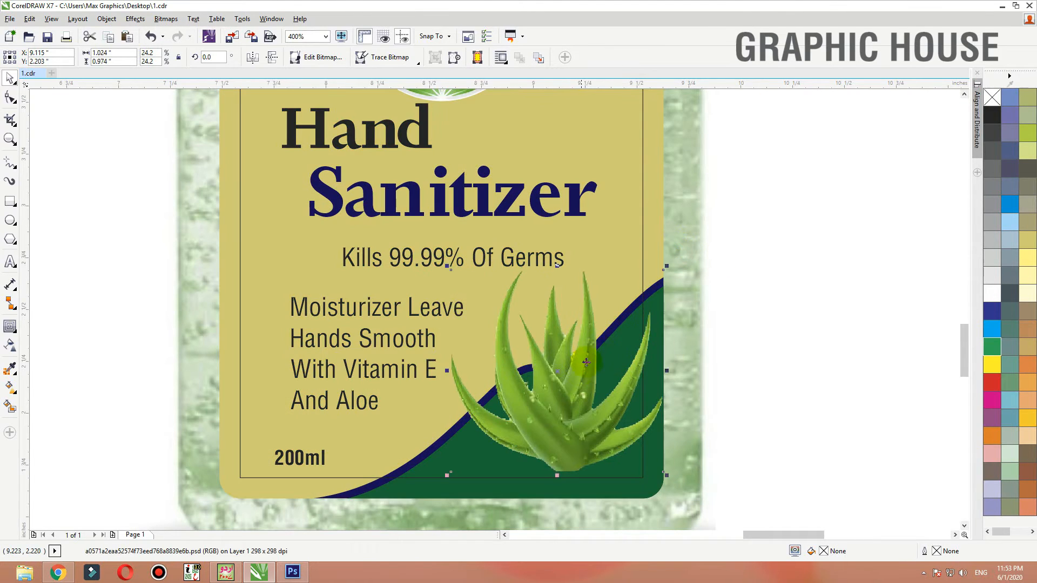
Rotate the aloe plant about 7.5° counterclockwise and deselect it.
{"action": "left_click", "coordinate": [665, 257]}
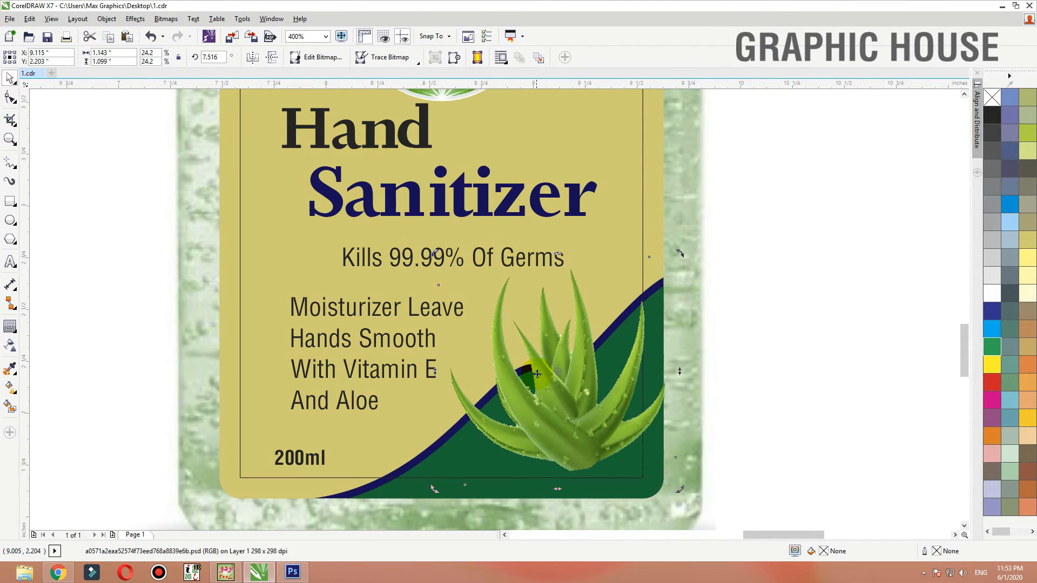
{"action": "left_click", "coordinate": [757, 355]}
{"action": "scroll", "coordinate": [763, 264], "scroll_direction": "down", "scroll_amount": 2}
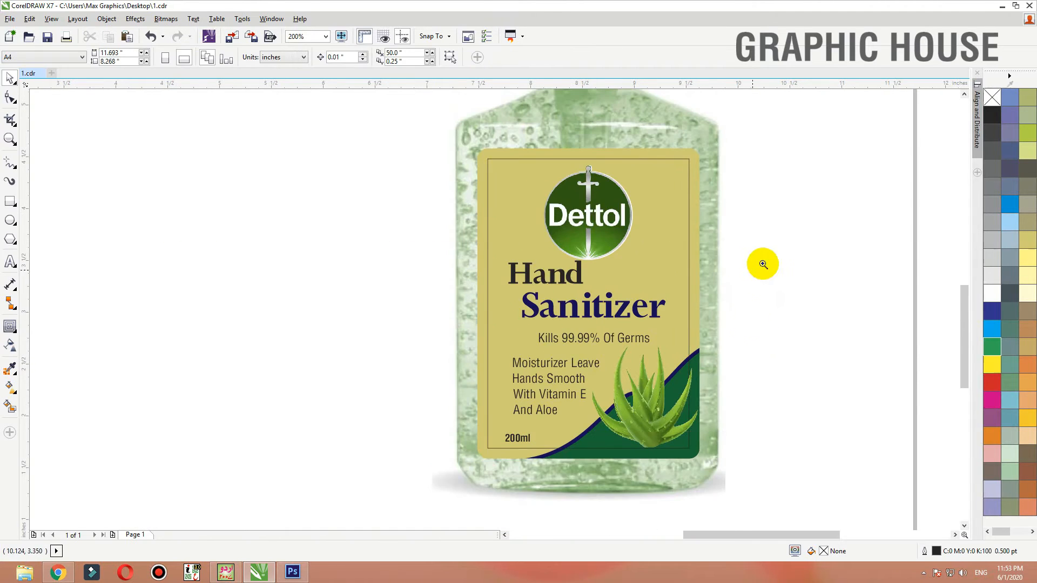
Shift the "Moisturizer Leave Hands Smooth" and "With Vitamin E And Aloe" texts slightly left on the label.
{"action": "left_click_drag", "start_coordinate": [826, 273], "coordinate": [364, 486]}
{"action": "left_click_drag", "start_coordinate": [197, 197], "coordinate": [577, 407]}
{"action": "left_click_drag", "start_coordinate": [553, 279], "coordinate": [527, 279]}
{"action": "left_click_drag", "start_coordinate": [567, 396], "coordinate": [223, 254]}
Draw a blue square bullet about 0.036 inches wide without outline before "Moisturizer Leave" and copy it beside "With Vitamin E".
{"action": "left_click", "coordinate": [10, 202]}
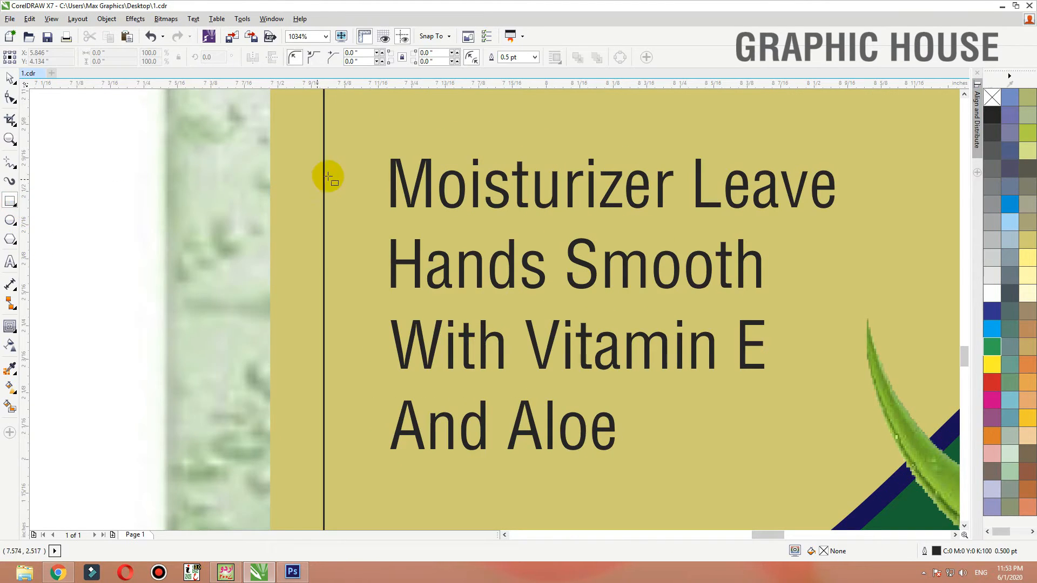
{"action": "left_click_drag", "start_coordinate": [354, 177], "coordinate": [372, 195]}
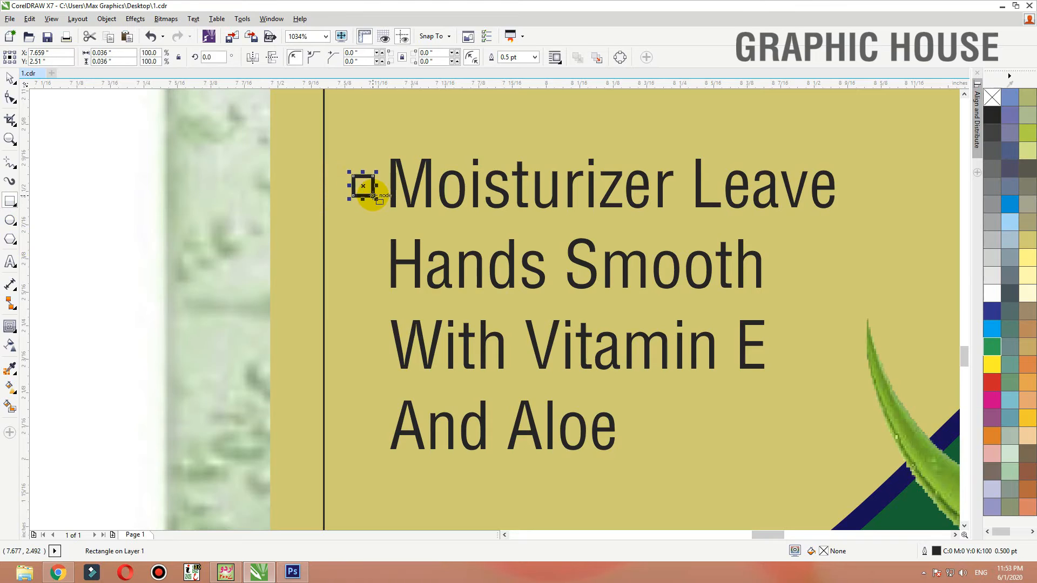
{"action": "key", "text": "space"}
{"action": "right_click", "coordinate": [992, 96]}
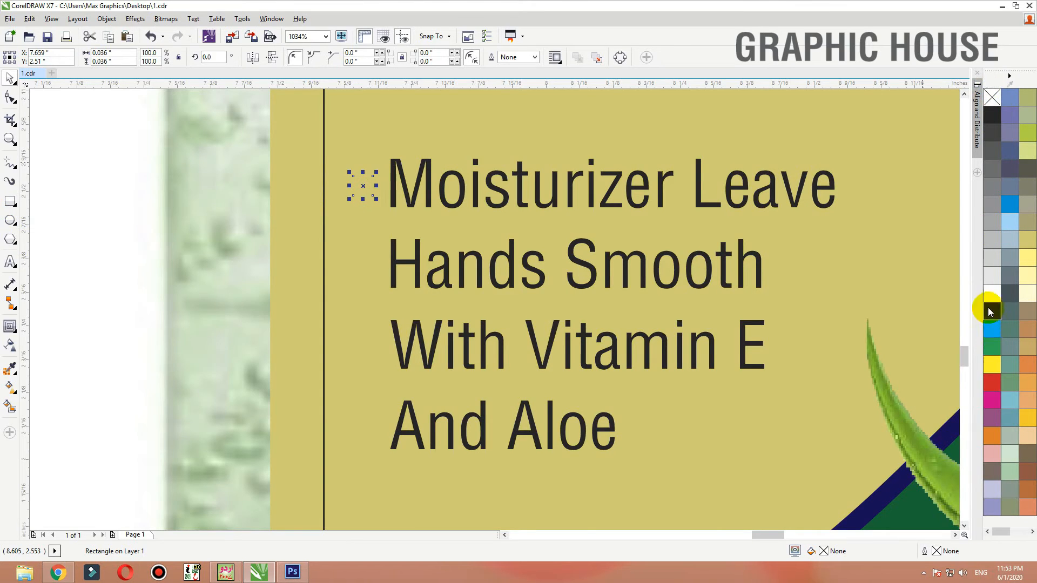
{"action": "left_click", "coordinate": [992, 310]}
{"action": "left_click_drag", "start_coordinate": [360, 184], "coordinate": [365, 354]}
Try to recolor the "With Vitamin E" bullet with a color sampled beside the aloe leaf, and undo it.
{"action": "scroll", "coordinate": [346, 351], "scroll_direction": "down", "scroll_amount": 5}
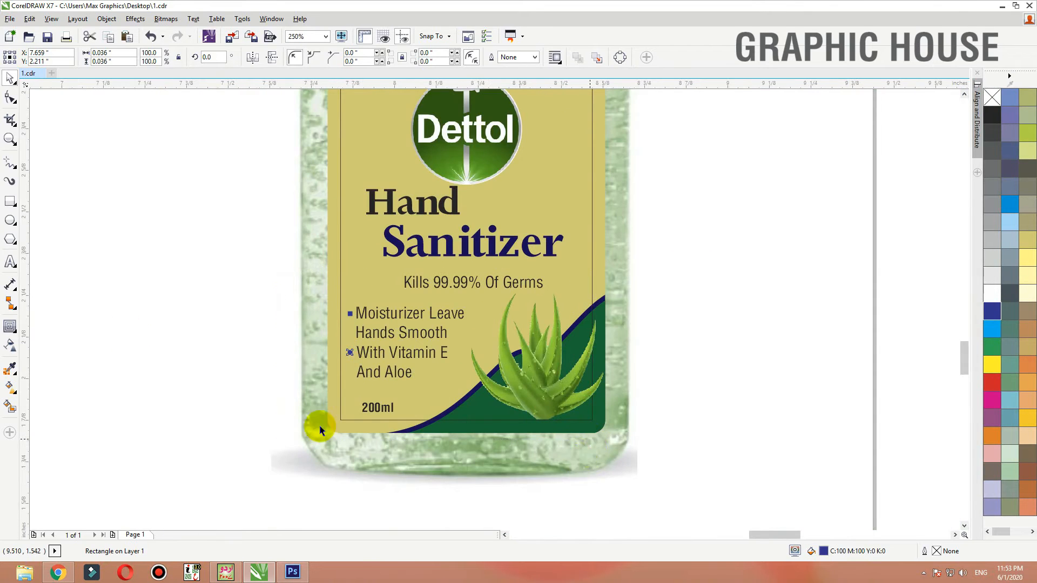
{"action": "scroll", "coordinate": [393, 381], "scroll_direction": "up", "scroll_amount": 3}
{"action": "left_click", "coordinate": [10, 368]}
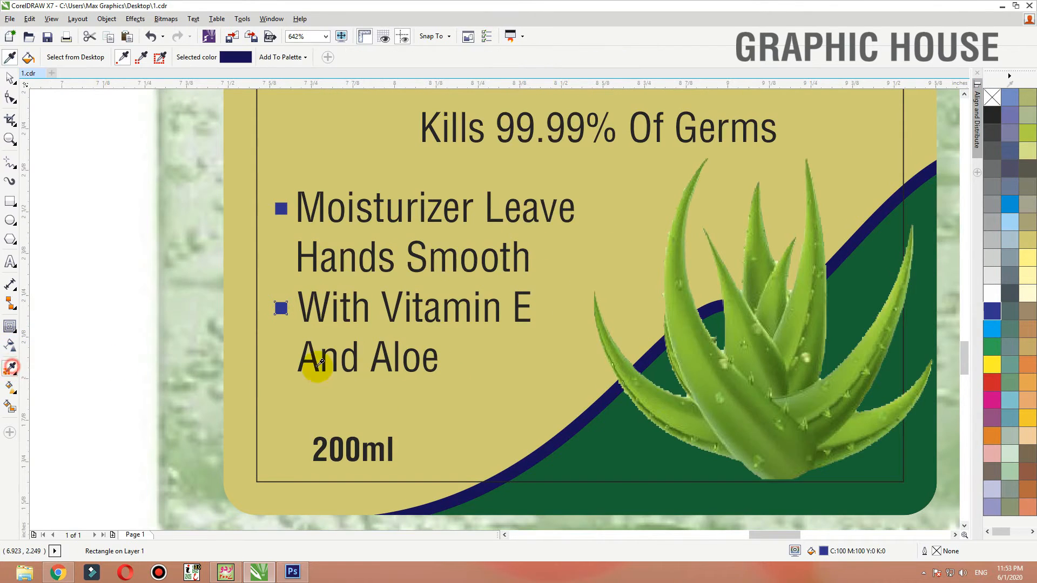
{"action": "left_click", "coordinate": [603, 393]}
{"action": "left_click", "coordinate": [282, 309]}
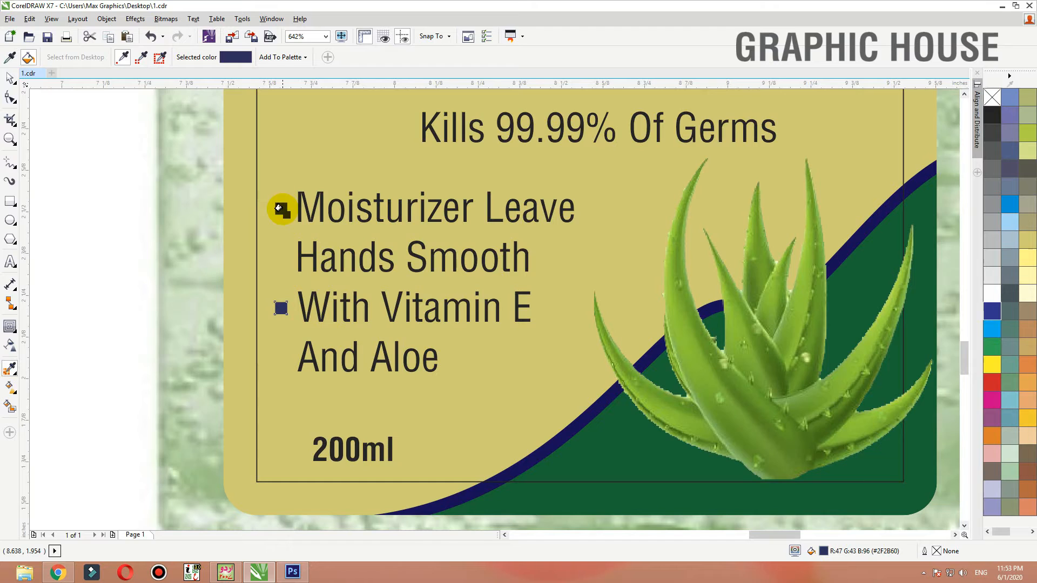
{"action": "key", "text": "ctrl+z"}
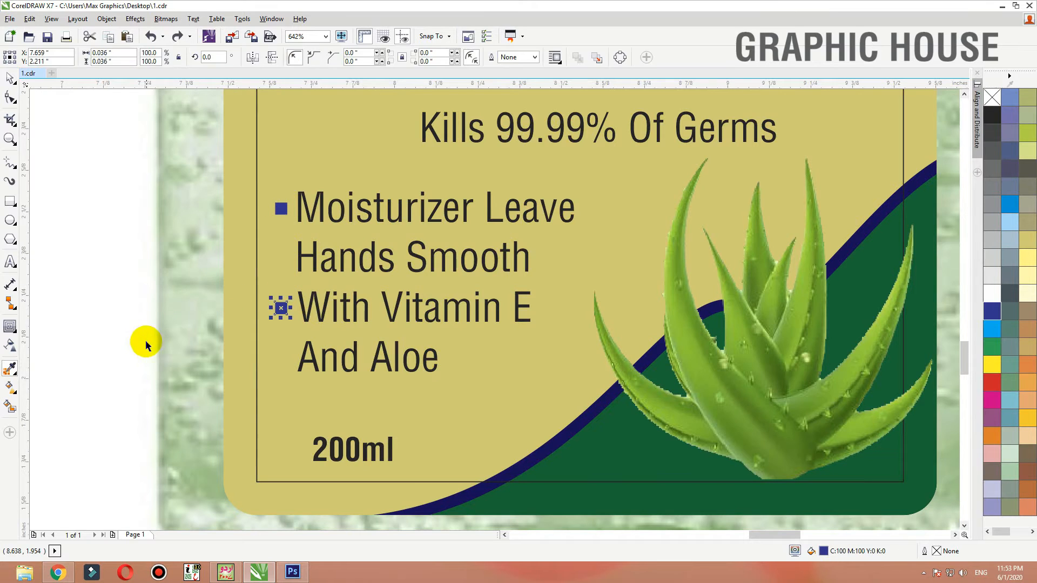
Sample the navy of the wave stripe with the Color Eyedropper and apply it to both square bullets.
{"action": "key", "text": "i"}
{"action": "left_click", "coordinate": [481, 491]}
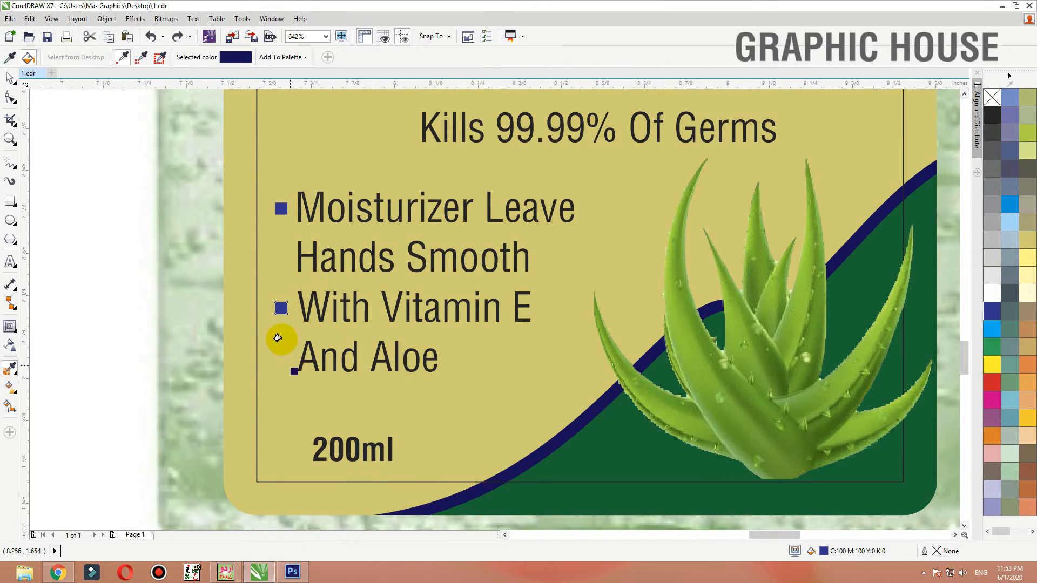
{"action": "left_click", "coordinate": [281, 307]}
{"action": "left_click", "coordinate": [280, 210]}
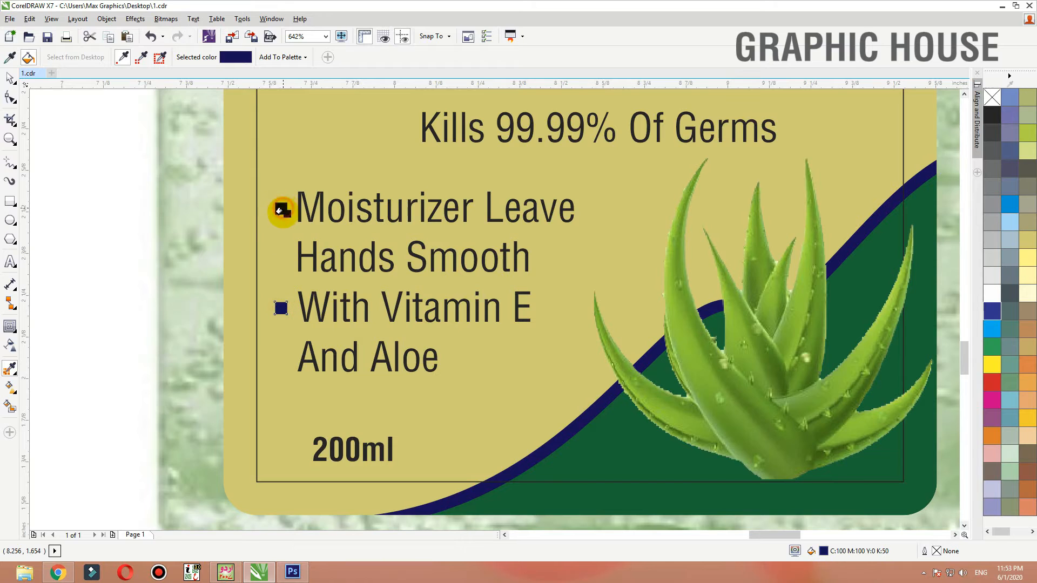
{"action": "key", "text": "space"}
{"action": "left_click", "coordinate": [130, 385]}
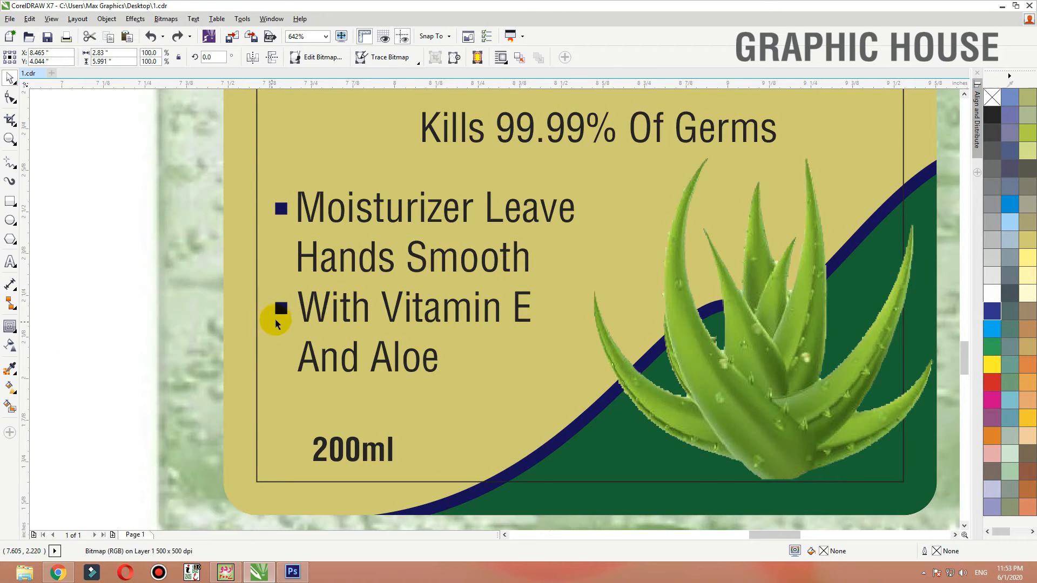
Try bold on both bulleted texts and set them back to regular weight.
{"action": "left_click", "coordinate": [279, 309]}
{"action": "left_click", "coordinate": [323, 314]}
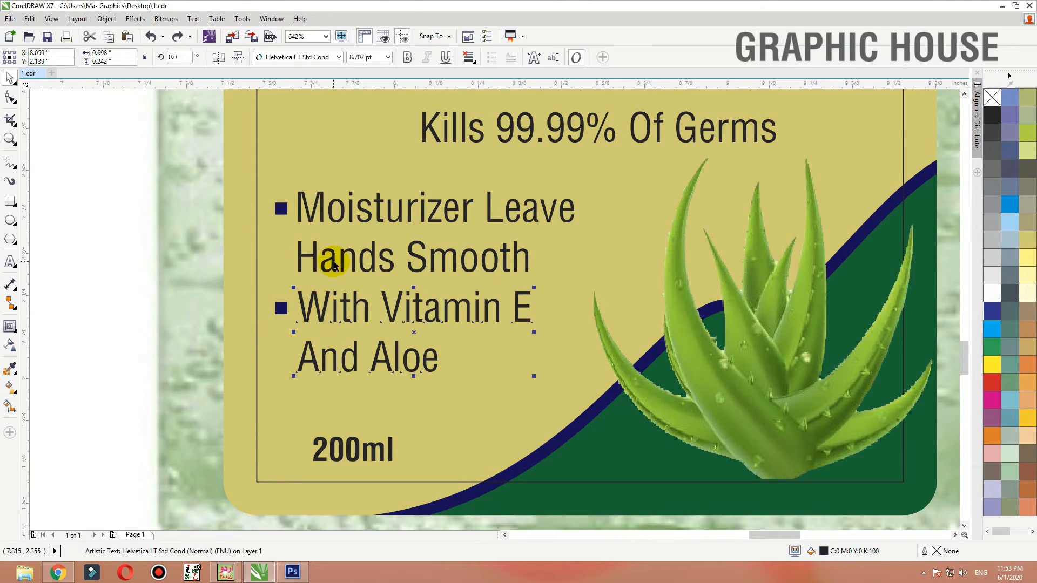
{"action": "left_click", "coordinate": [407, 59]}
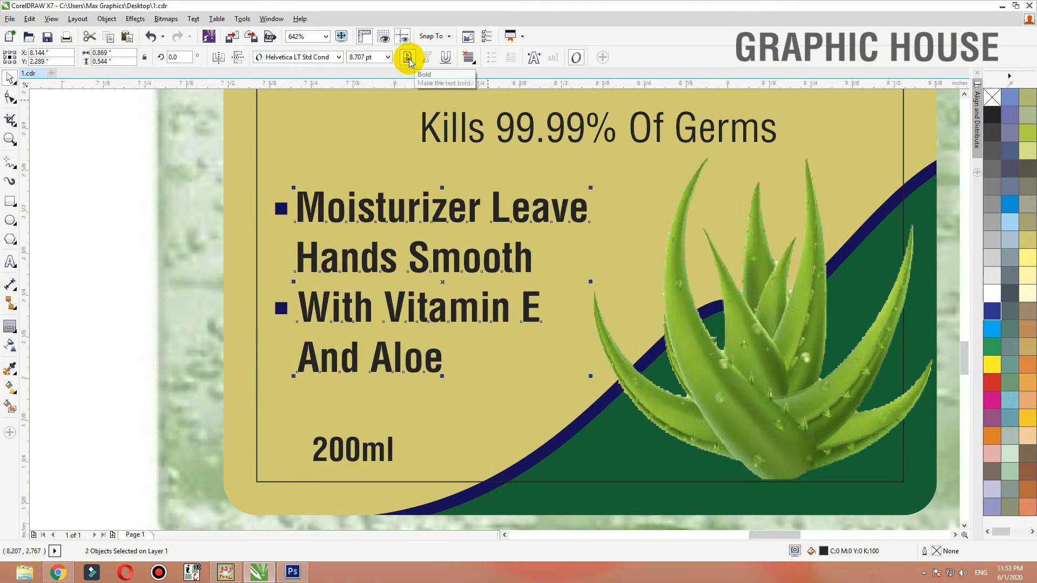
{"action": "left_click", "coordinate": [408, 58]}
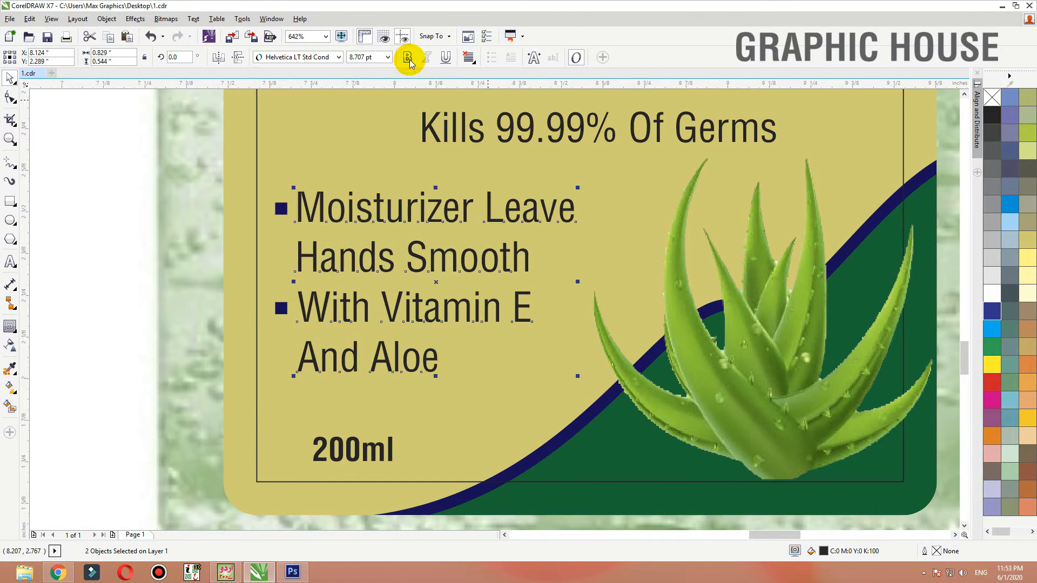
Move the "200ml" text left and draw a blue rectangle without outline, about 0.459 by 0.114 inches, over it from the label's left edge.
{"action": "left_click", "coordinate": [356, 449]}
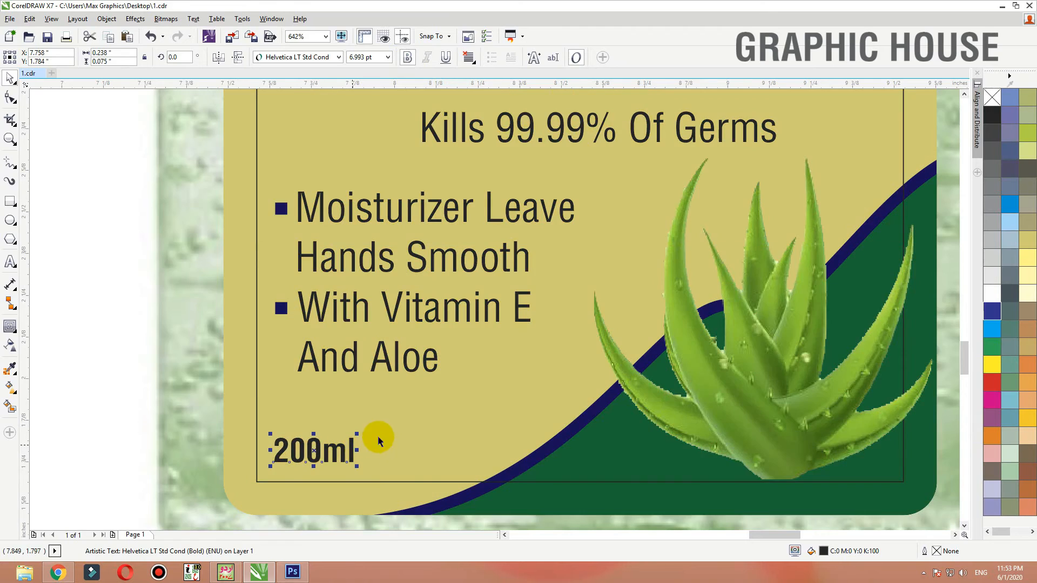
{"action": "scroll", "coordinate": [373, 432], "scroll_direction": "down", "scroll_amount": 2}
{"action": "scroll", "coordinate": [123, 255], "scroll_direction": "up", "scroll_amount": 1}
{"action": "left_click", "coordinate": [10, 201]}
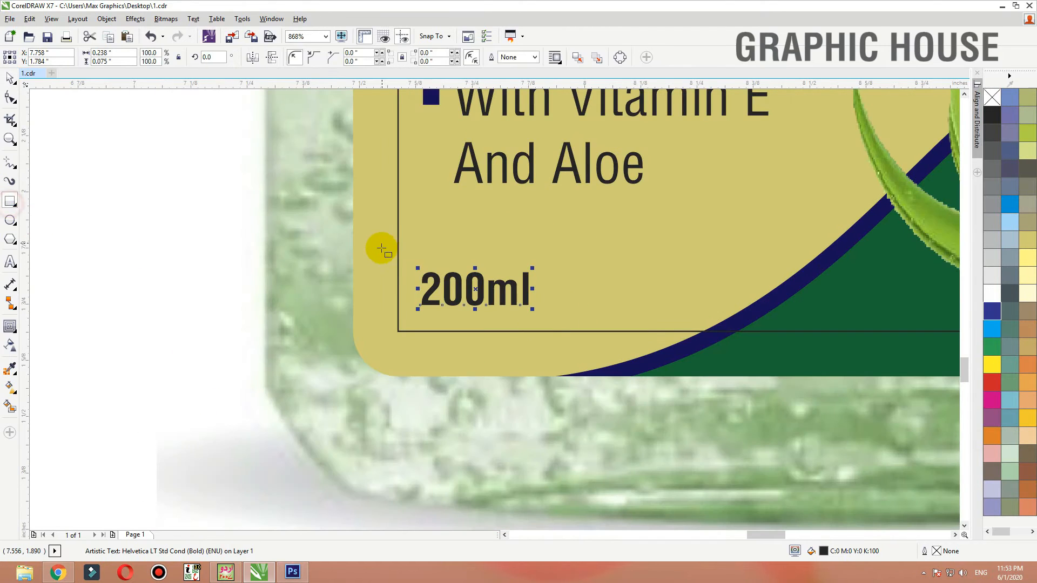
{"action": "left_click_drag", "start_coordinate": [353, 264], "coordinate": [560, 314]}
{"action": "key", "text": "space"}
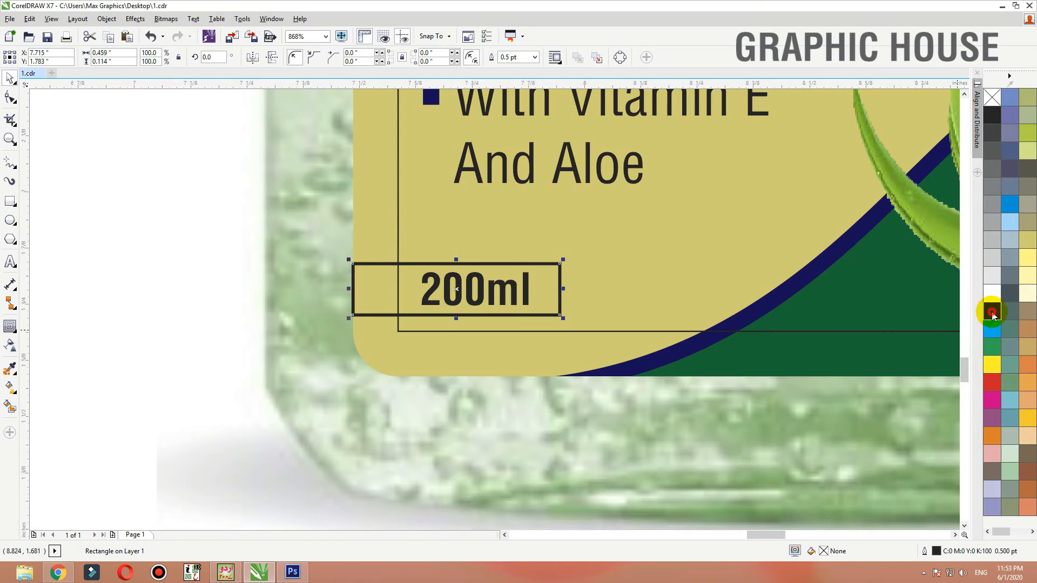
{"action": "left_click", "coordinate": [992, 312]}
{"action": "right_click", "coordinate": [992, 97]}
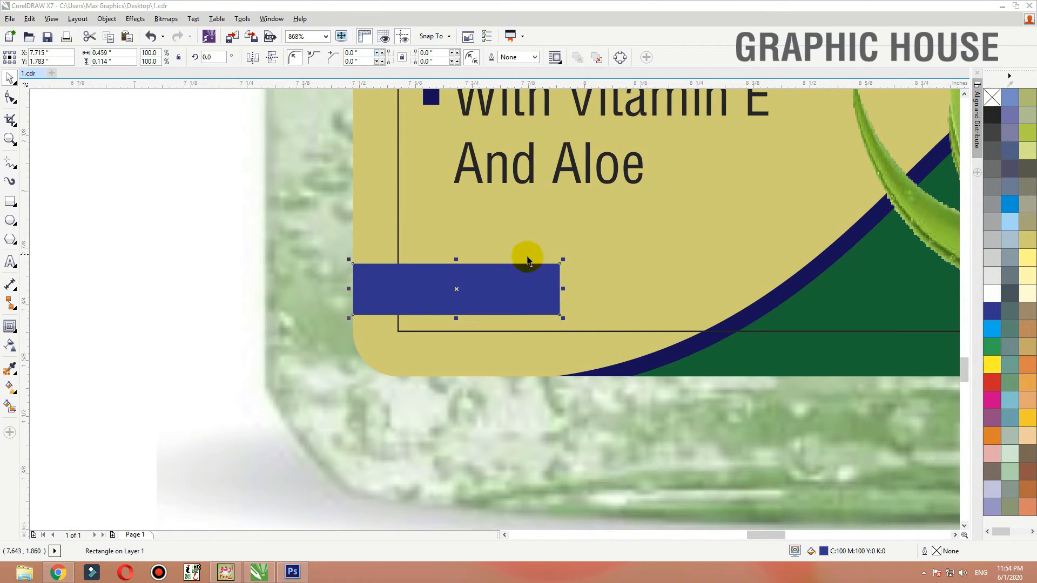
Recolor the rectangle over "200ml" with the navy sampled from the wave stripe.
{"action": "left_click_drag", "start_coordinate": [523, 279], "coordinate": [427, 263]}
{"action": "key", "text": "ctrl+z"}
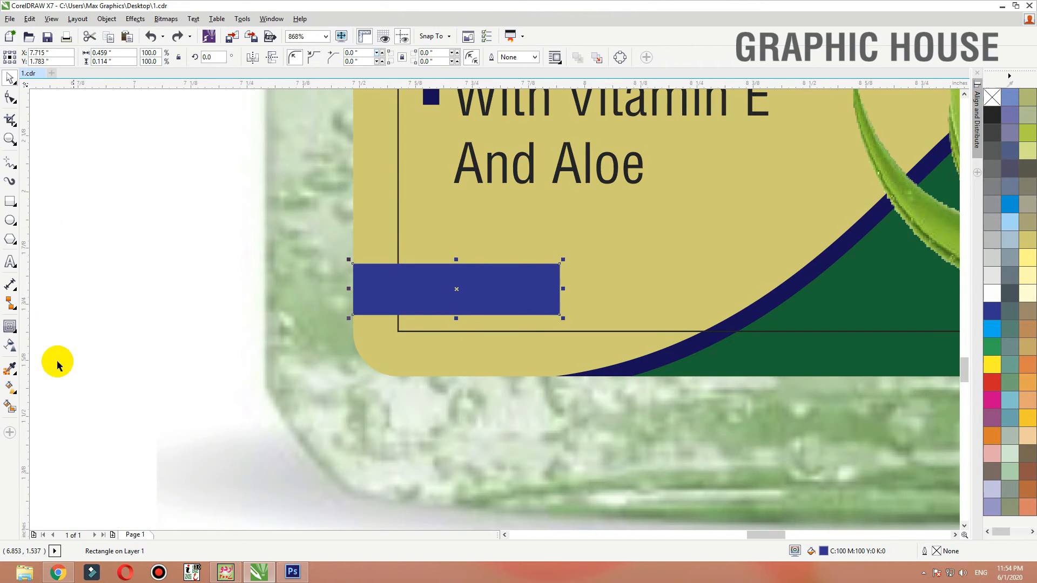
{"action": "left_click", "coordinate": [11, 370]}
{"action": "left_click", "coordinate": [702, 370]}
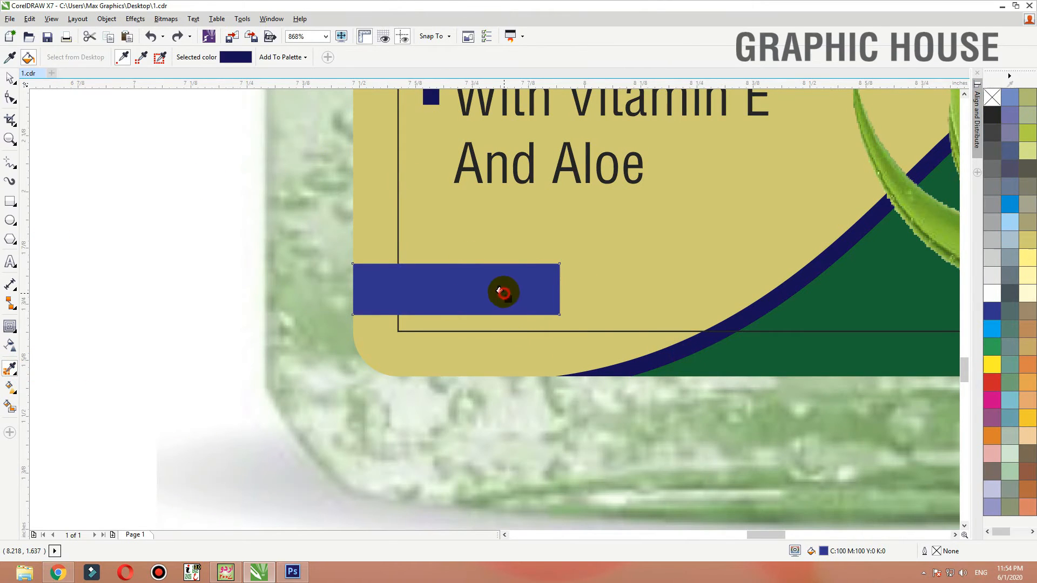
{"action": "left_click", "coordinate": [502, 293]}
{"action": "key", "text": "space"}
Select the hidden "200ml" text through Wireframe view, return to Enhanced view, and color the text white in front of the navy rectangle.
{"action": "left_click", "coordinate": [545, 389]}
{"action": "left_click", "coordinate": [461, 287]}
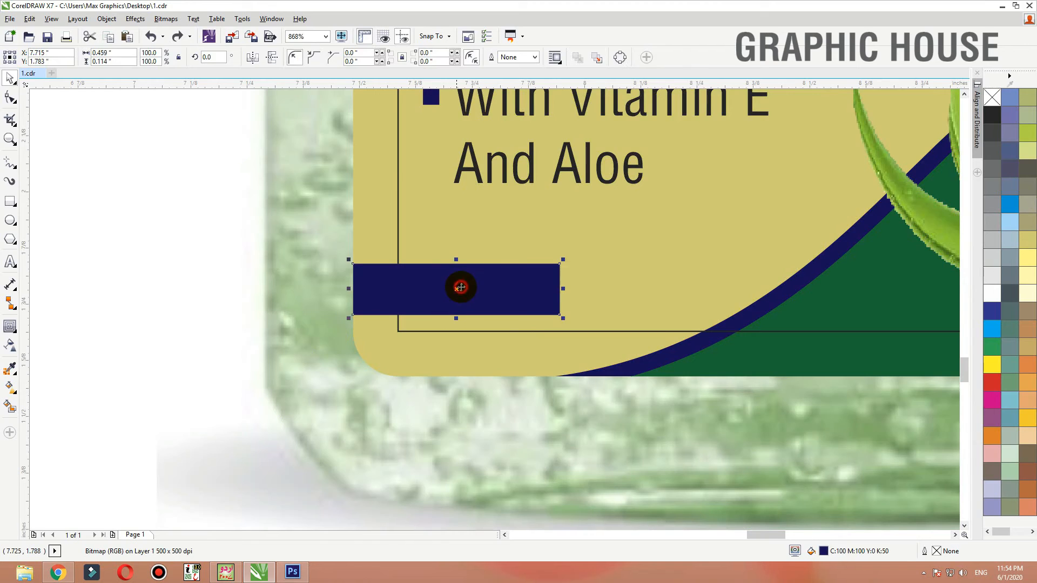
{"action": "left_click", "coordinate": [52, 19]}
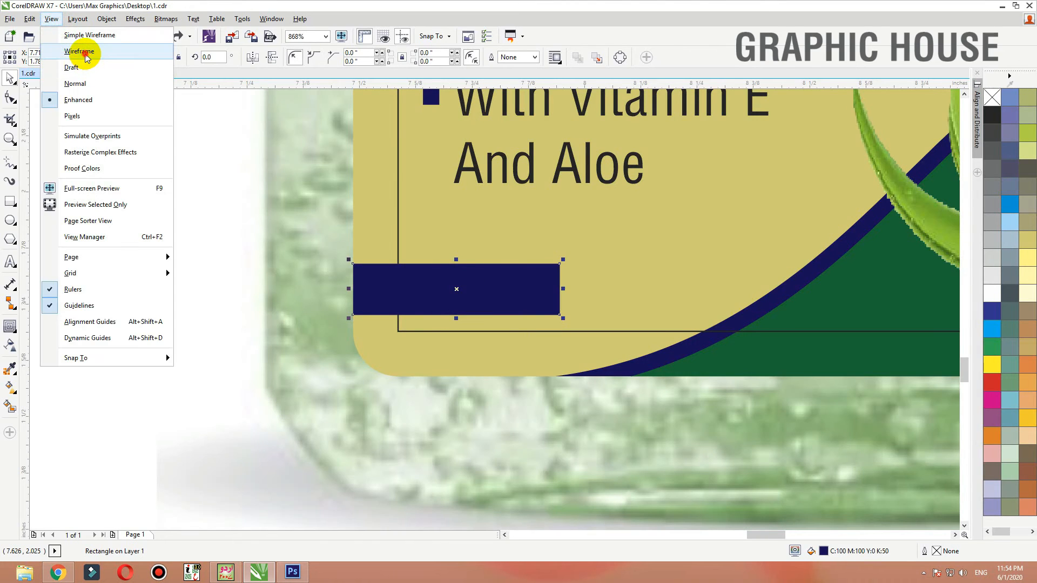
{"action": "left_click", "coordinate": [82, 52]}
{"action": "left_click", "coordinate": [438, 285]}
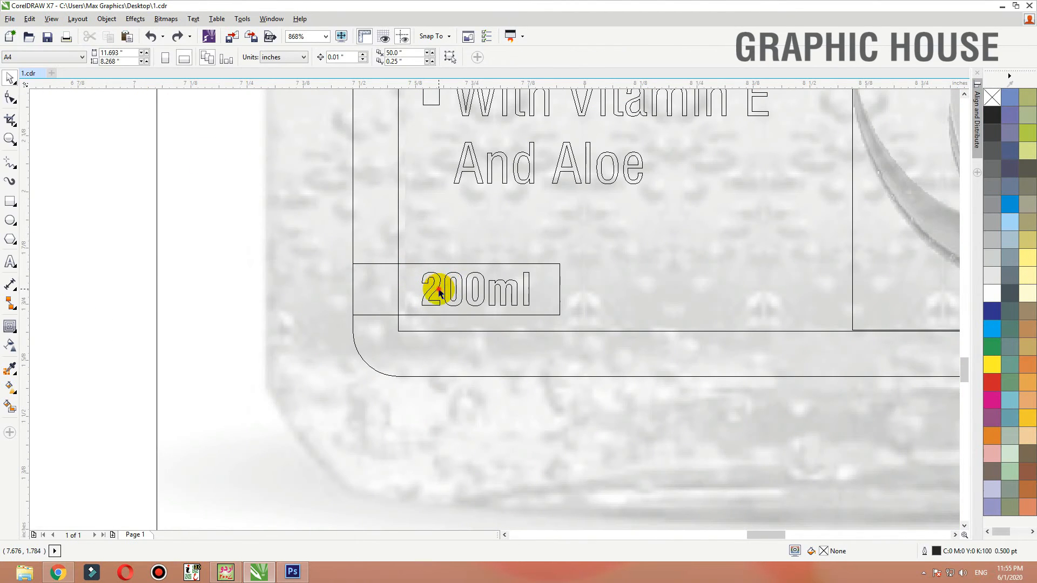
{"action": "left_click", "coordinate": [433, 304]}
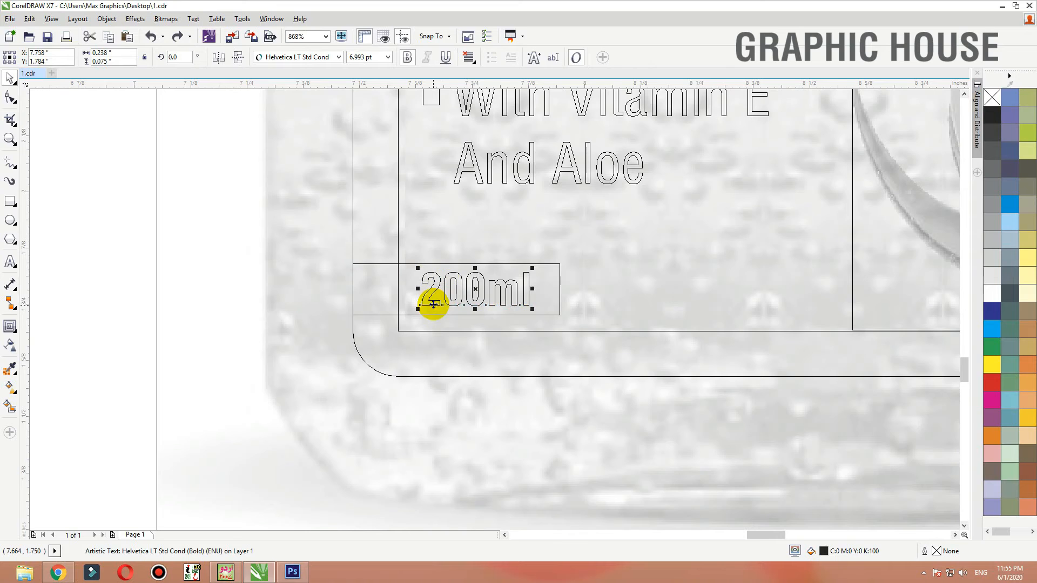
{"action": "left_click", "coordinate": [51, 19]}
{"action": "left_click", "coordinate": [64, 103]}
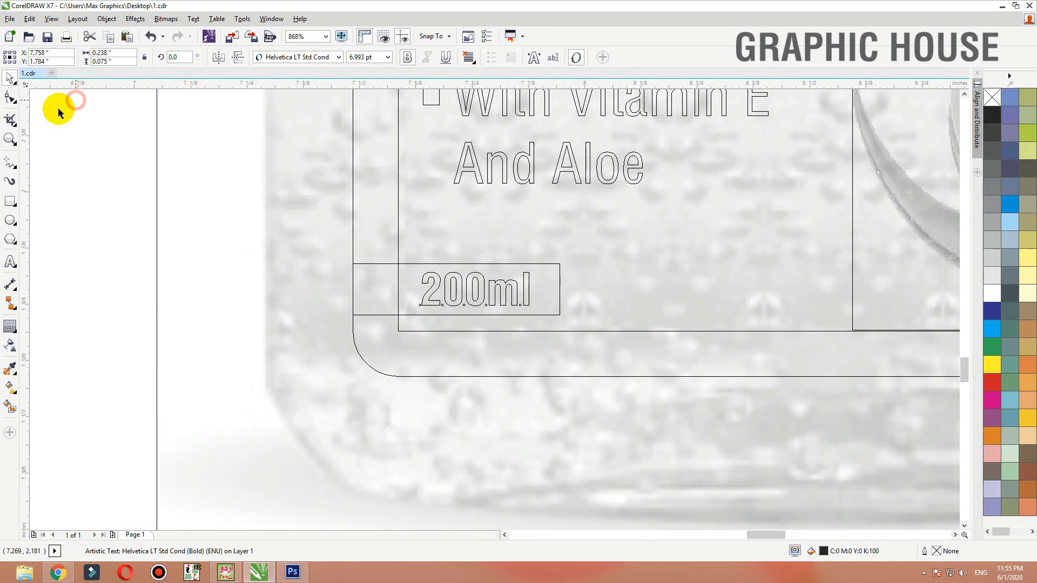
{"action": "left_click", "coordinate": [993, 294]}
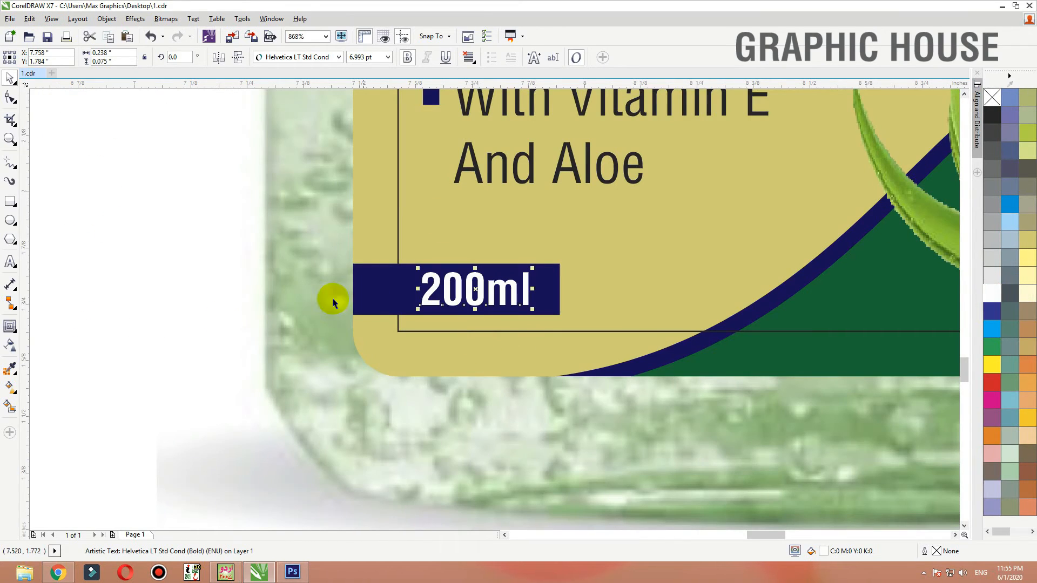
Try stretching the navy rectangle behind "200ml" to about 1.192 inches wide, and undo the stretch.
{"action": "left_click", "coordinate": [369, 298]}
{"action": "key", "text": "F2"}
{"action": "left_click_drag", "start_coordinate": [287, 231], "coordinate": [659, 345]}
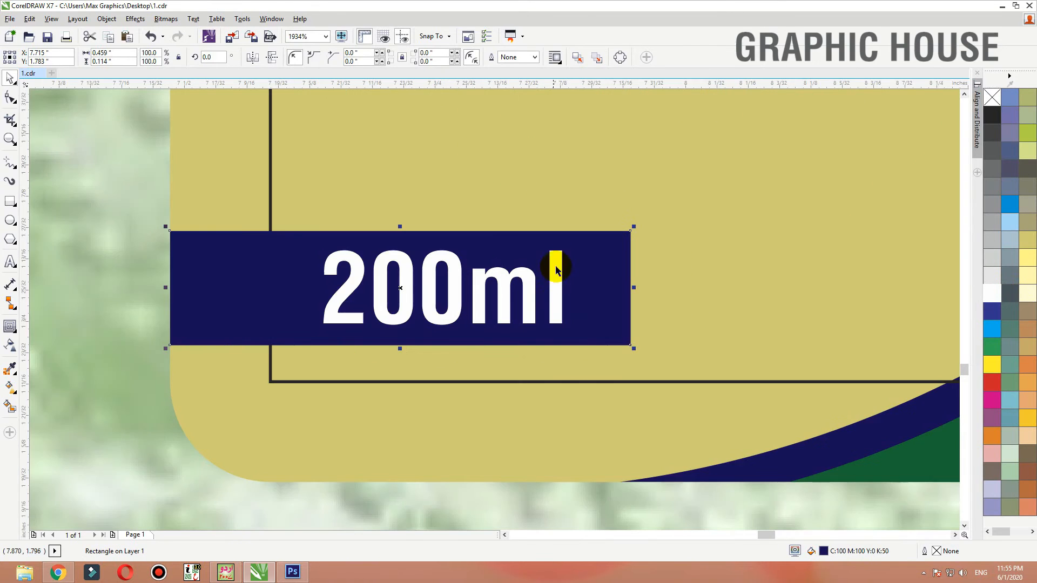
{"action": "scroll", "coordinate": [635, 290], "scroll_direction": "down", "scroll_amount": 6}
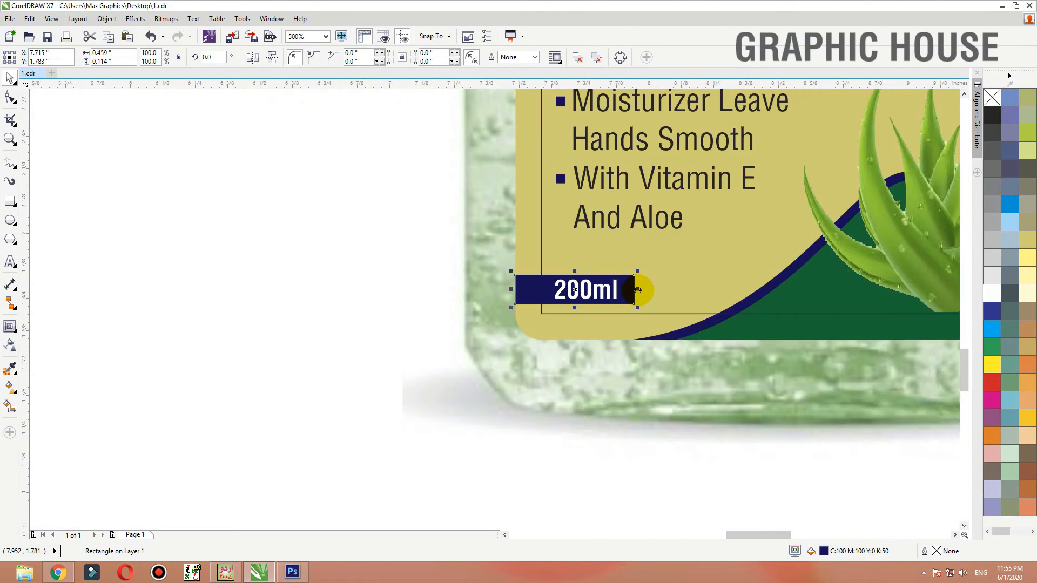
{"action": "left_click_drag", "start_coordinate": [637, 289], "coordinate": [742, 291]}
{"action": "left_click_drag", "start_coordinate": [816, 294], "coordinate": [816, 294]}
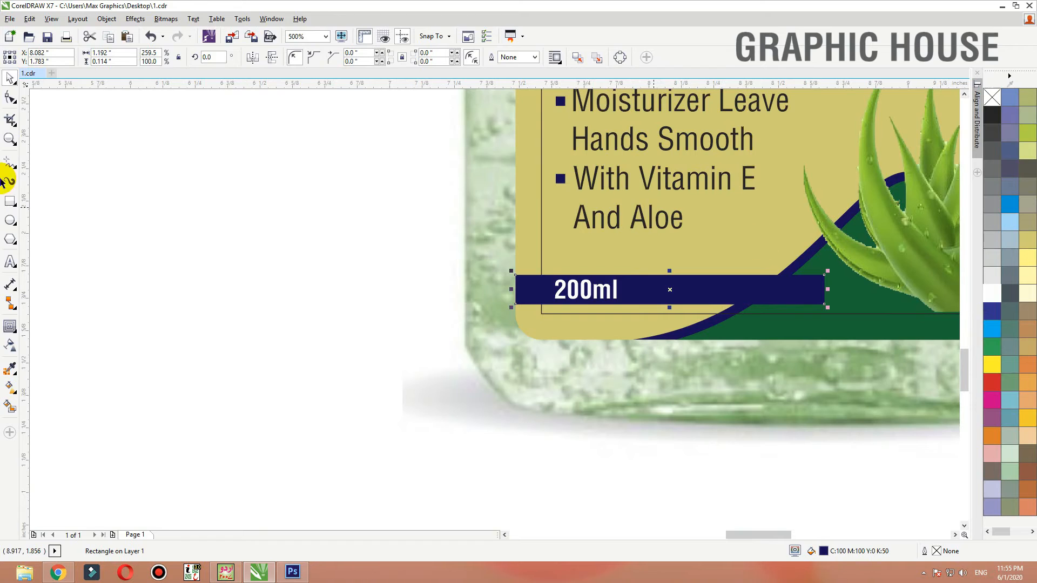
{"action": "key", "text": "ctrl+z"}
Fade the right end of the "200ml" rectangle with the Transparency tool and widen the rectangle to about 0.514 inches.
{"action": "left_click", "coordinate": [9, 348]}
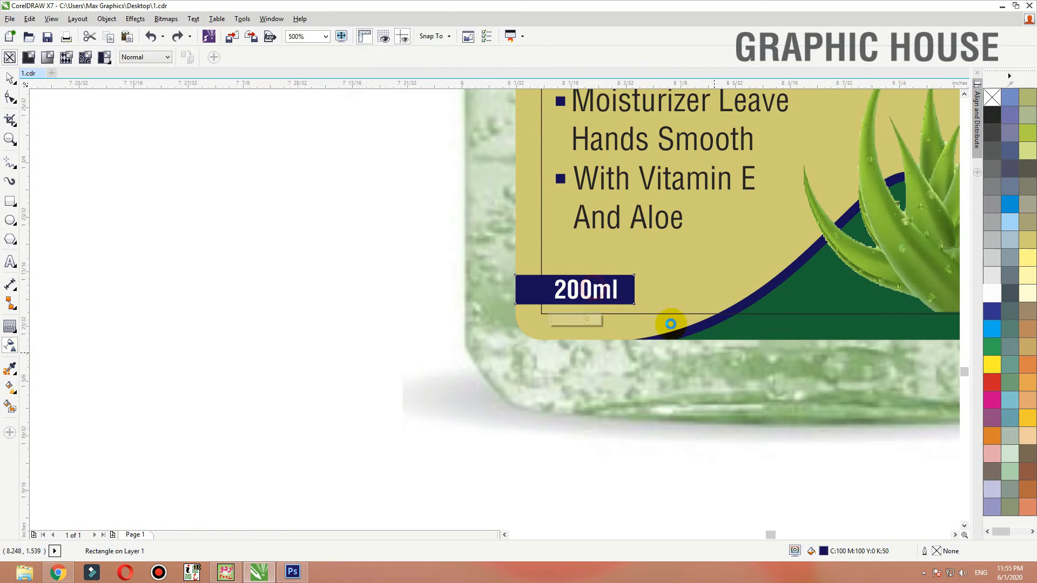
{"action": "scroll", "coordinate": [682, 324], "scroll_direction": "up", "scroll_amount": 5}
{"action": "left_click_drag", "start_coordinate": [539, 233], "coordinate": [486, 232]}
{"action": "key", "text": "space"}
{"action": "key", "text": "space"}
{"action": "left_click_drag", "start_coordinate": [574, 233], "coordinate": [555, 232]}
{"action": "key", "text": "space"}
{"action": "scroll", "coordinate": [439, 309], "scroll_direction": "down", "scroll_amount": 3}
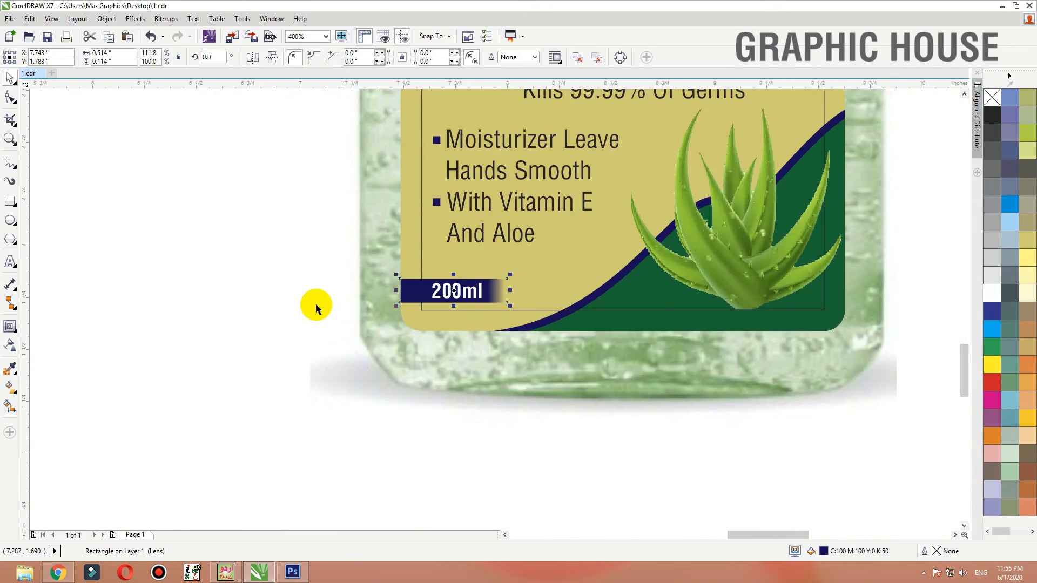
Remove the transparency from the navy rectangle behind "200ml".
{"action": "scroll", "coordinate": [533, 290], "scroll_direction": "up", "scroll_amount": 3}
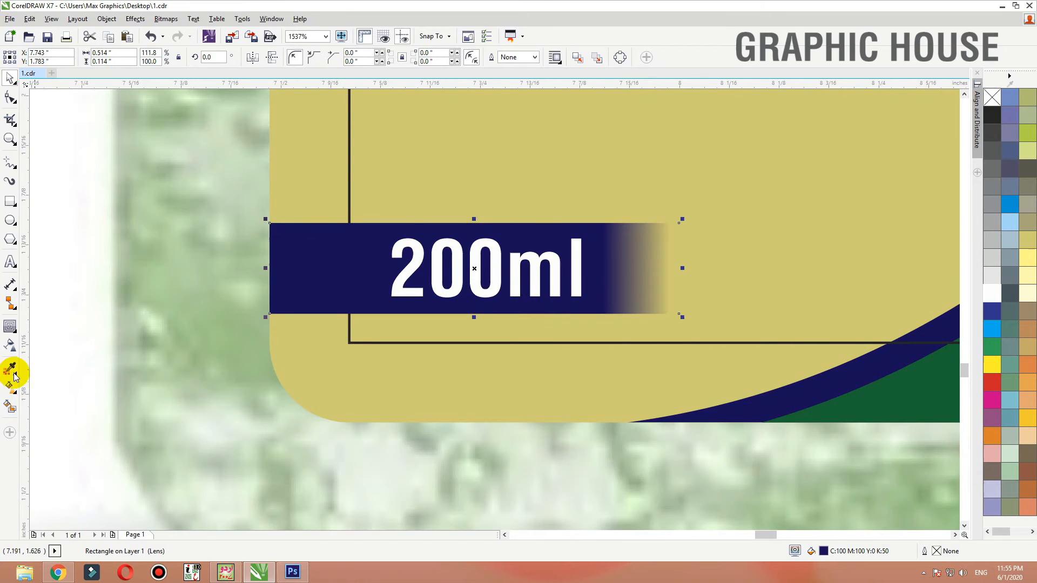
{"action": "left_click", "coordinate": [11, 346]}
{"action": "left_click", "coordinate": [10, 58]}
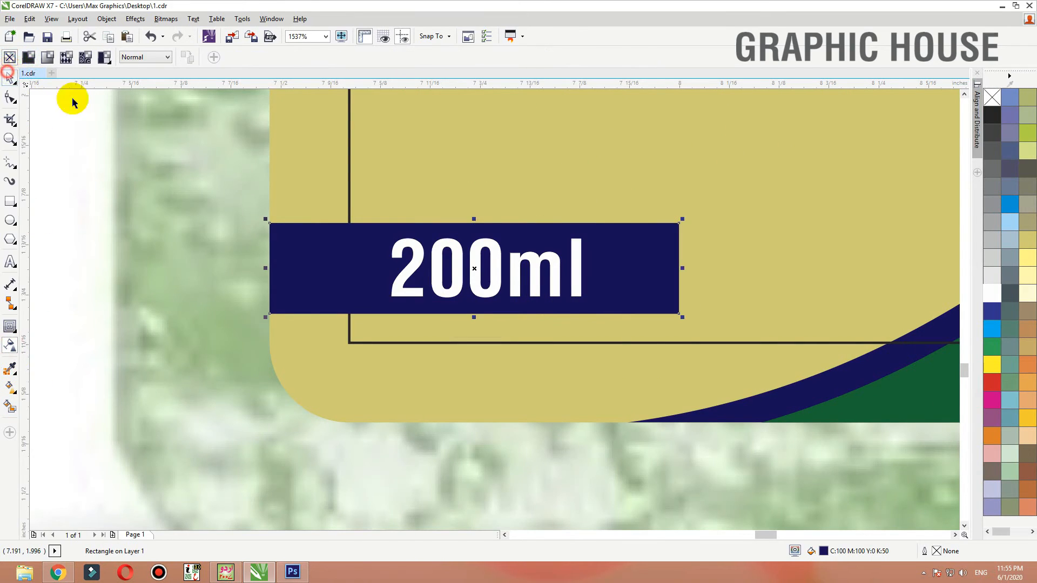
{"action": "key", "text": "space"}
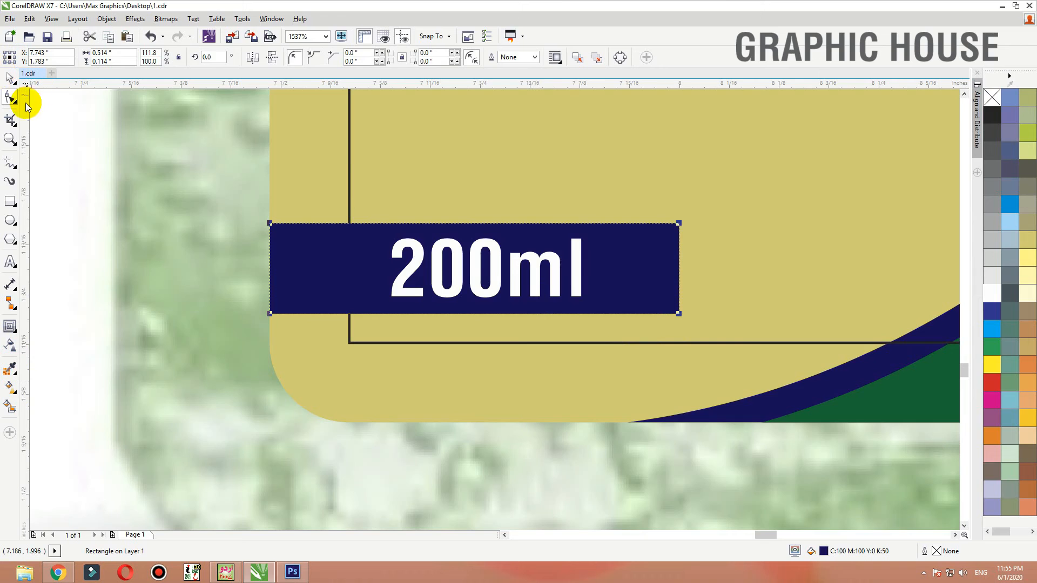
Round the navy rectangle's right corners with the Shape tool, about 0.057 inches at the upper and 0.019 inches at the lower corner.
{"action": "left_click_drag", "start_coordinate": [678, 314], "coordinate": [645, 318]}
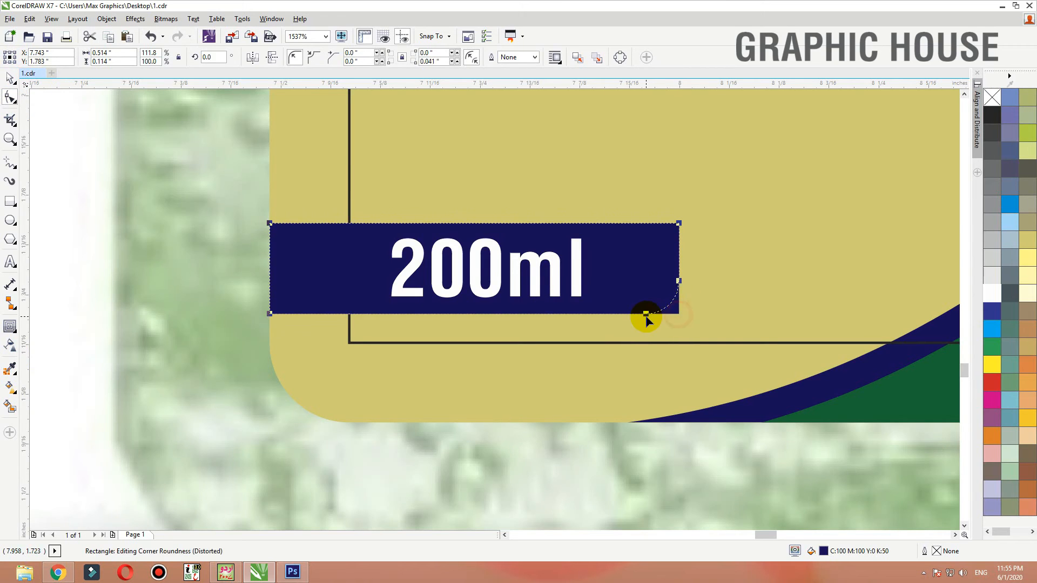
{"action": "left_click_drag", "start_coordinate": [681, 223], "coordinate": [505, 229]}
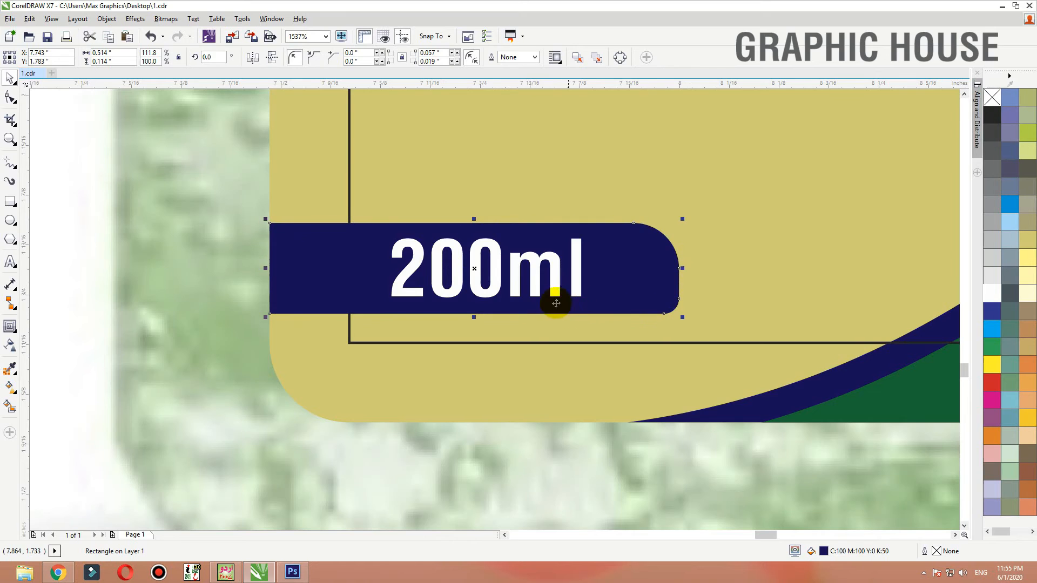
{"action": "scroll", "coordinate": [553, 319], "scroll_direction": "down", "scroll_amount": 6}
{"action": "left_click", "coordinate": [437, 231]}
{"action": "left_click_drag", "start_coordinate": [720, 365], "coordinate": [532, 458]}
{"action": "scroll", "coordinate": [755, 329], "scroll_direction": "down", "scroll_amount": 4}
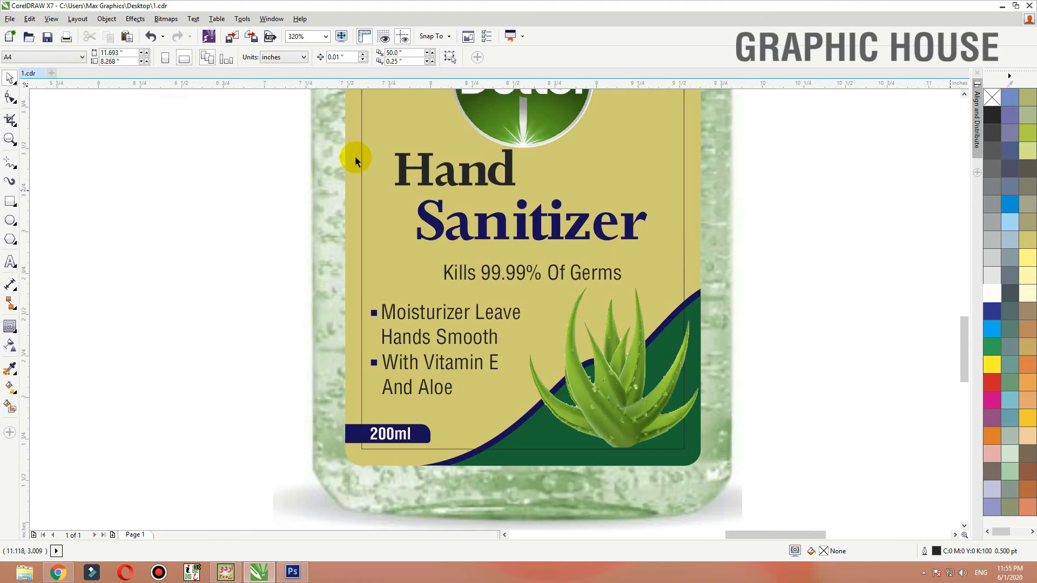
Recolor "Hand" with the dark green sampled from the wave and move the word left toward the label's edge.
{"action": "left_click", "coordinate": [9, 370]}
{"action": "left_click", "coordinate": [508, 456]}
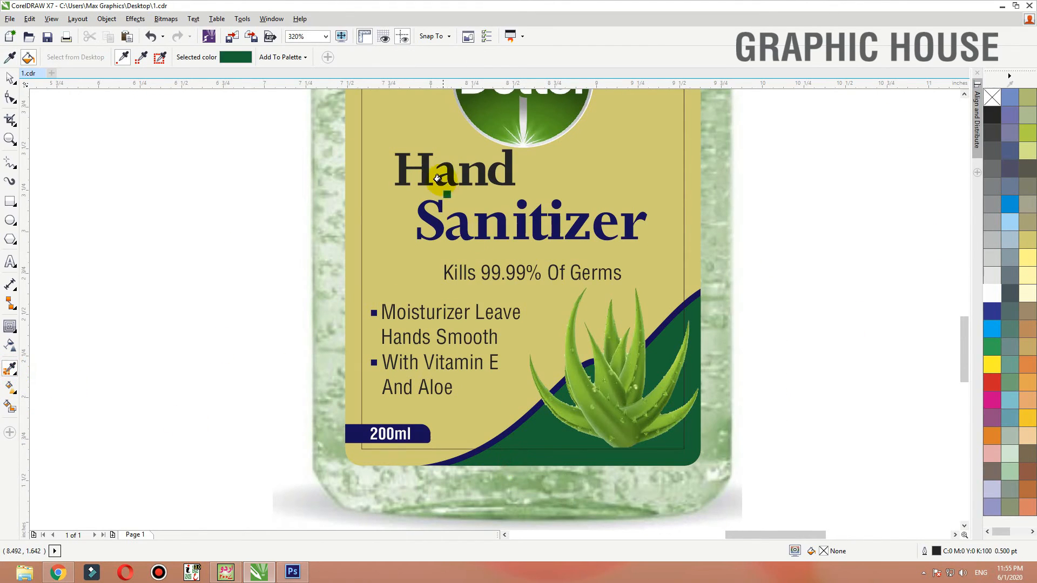
{"action": "left_click", "coordinate": [445, 179]}
{"action": "key", "text": "space"}
{"action": "left_click_drag", "start_coordinate": [451, 183], "coordinate": [430, 186]}
Nudge the word "Sanitizer" slightly left beneath "Hand".
{"action": "left_click", "coordinate": [466, 239]}
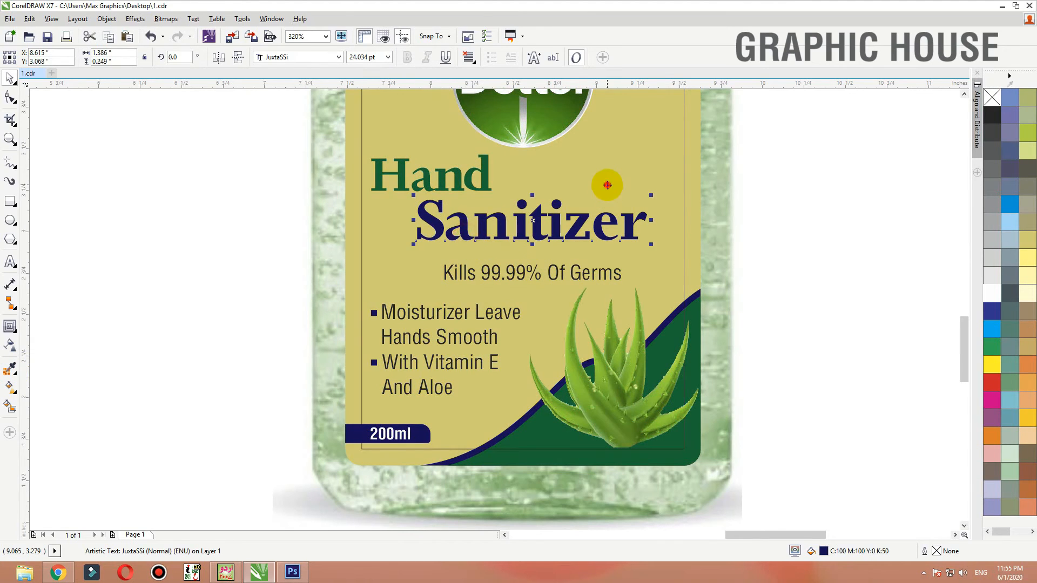
{"action": "key", "text": "Left"}
{"action": "key", "text": "Left"}
{"action": "key", "text": "Left"}
{"action": "key", "text": "Left"}
{"action": "key", "text": "Left"}
{"action": "key", "text": "Left"}
{"action": "left_click", "coordinate": [847, 187]}
Give the label background a black hairline outline and no fill, and remove the outline from the inner margin rectangle.
{"action": "key", "text": "z"}
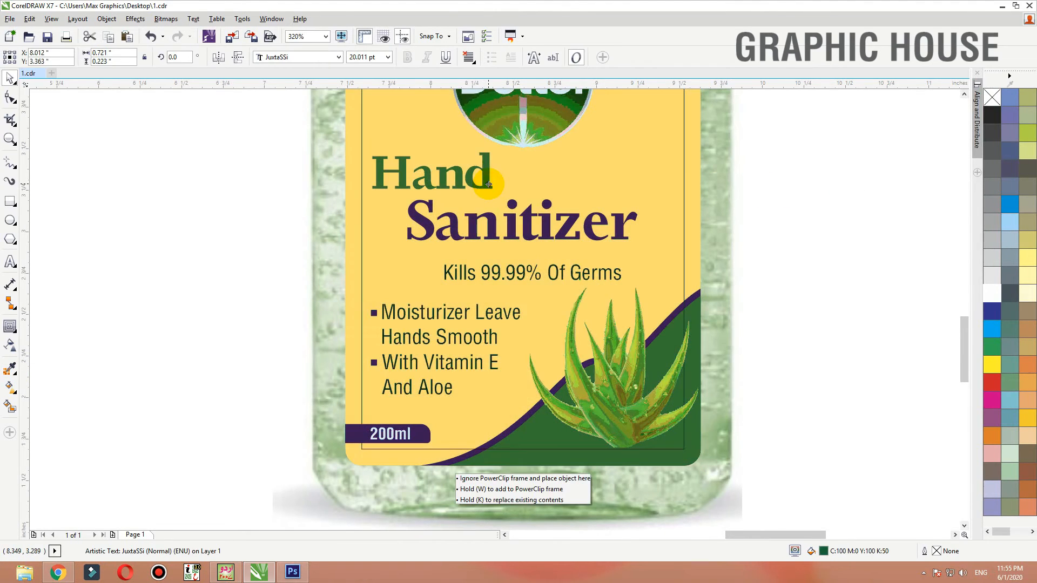
{"action": "right_click", "coordinate": [688, 248]}
{"action": "left_click_drag", "start_coordinate": [694, 238], "coordinate": [389, 477]}
{"action": "key", "text": "space"}
{"action": "left_click", "coordinate": [651, 283]}
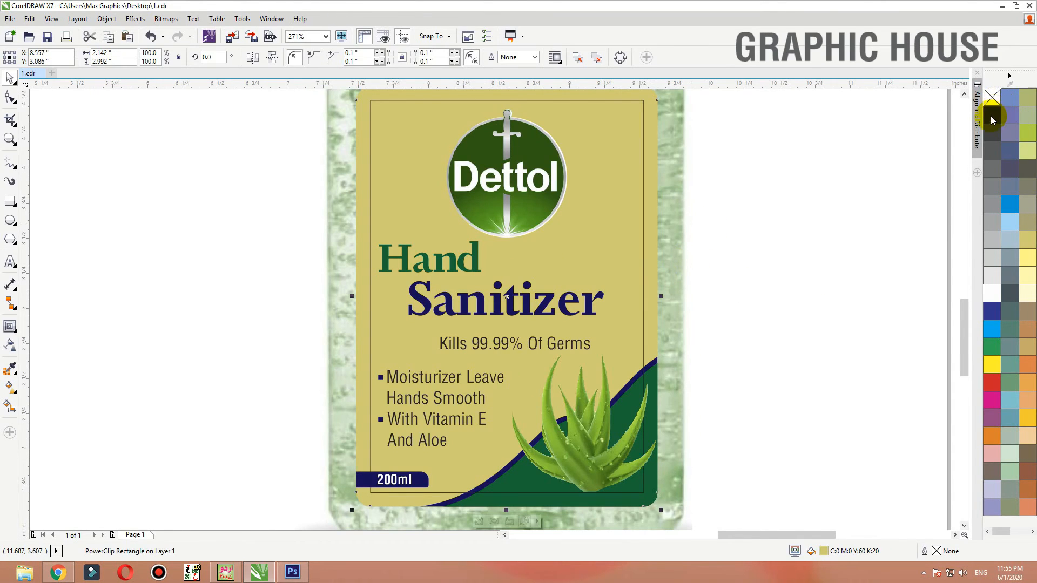
{"action": "right_click", "coordinate": [993, 113]}
{"action": "left_click", "coordinate": [992, 97]}
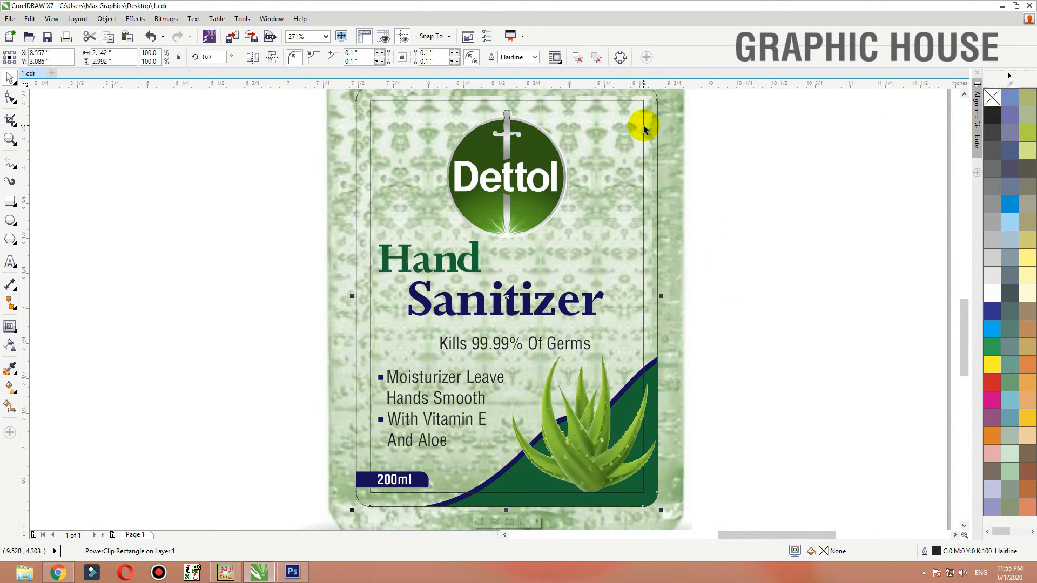
{"action": "right_click", "coordinate": [993, 97]}
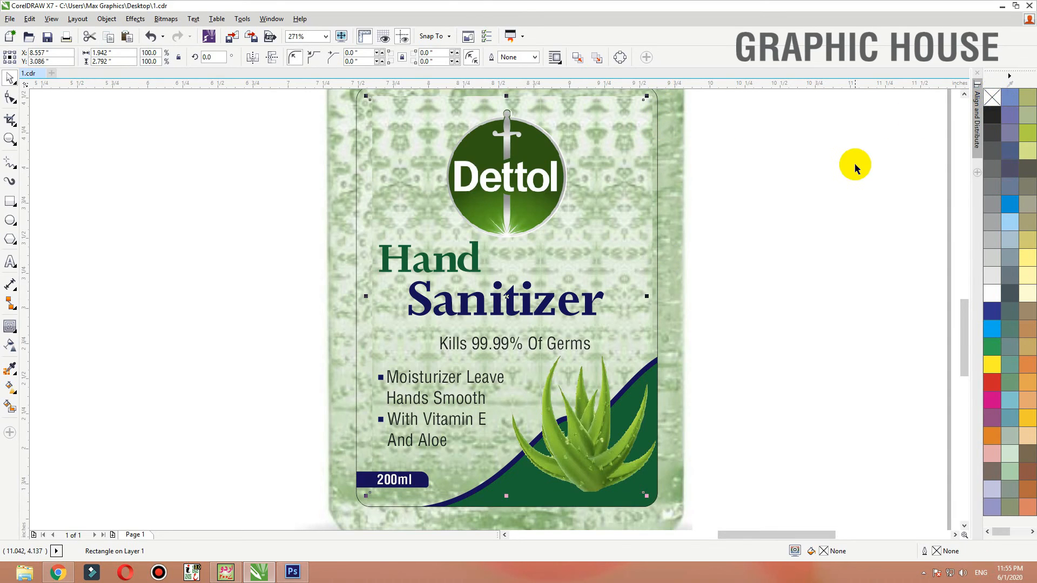
{"action": "left_click", "coordinate": [857, 171]}
{"action": "key", "text": "F3"}
{"action": "key", "text": "F2"}
{"action": "left_click_drag", "start_coordinate": [713, 185], "coordinate": [420, 486]}
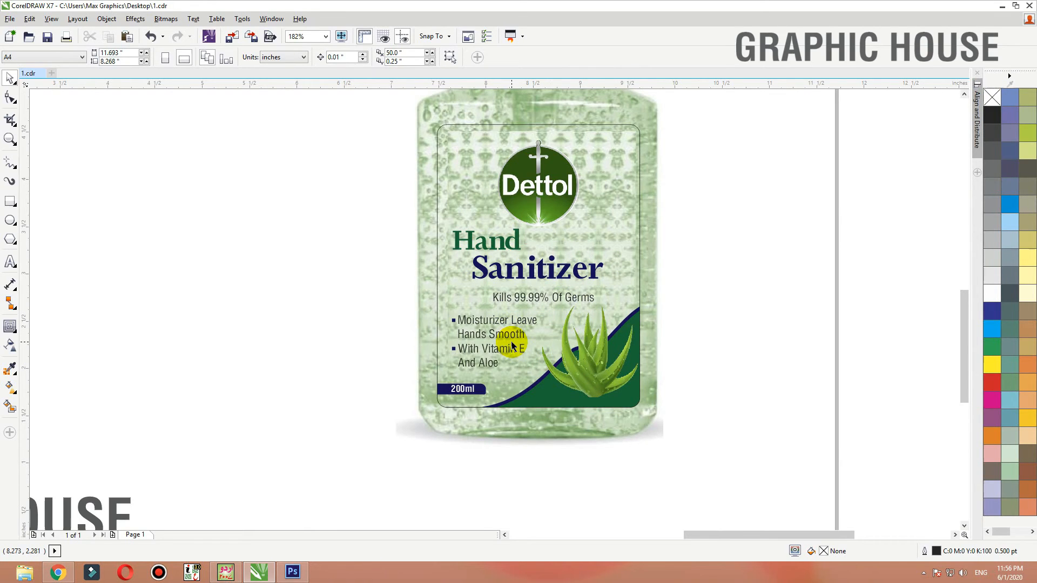
{"action": "left_click", "coordinate": [640, 274]}
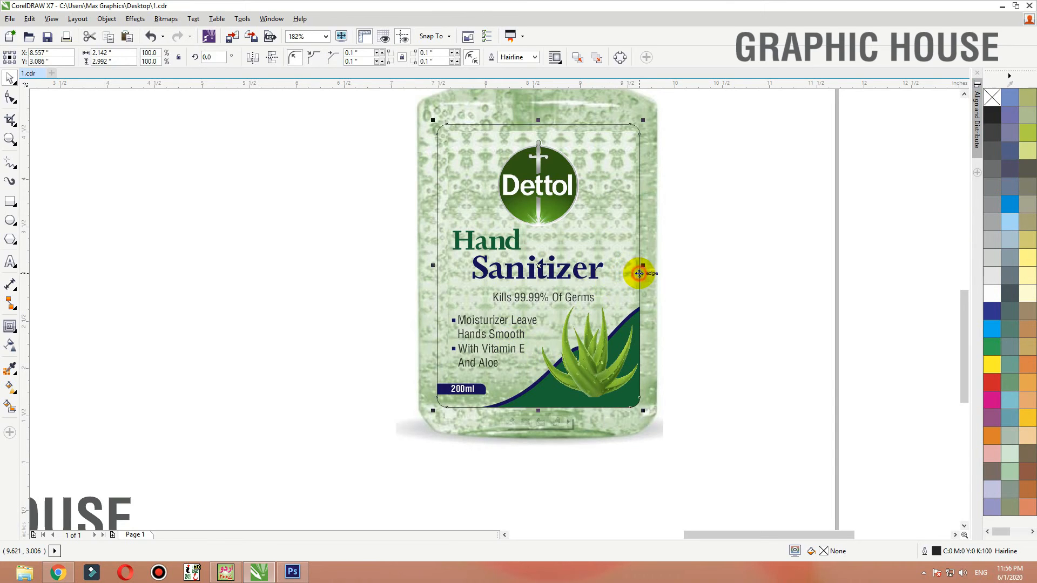
{"action": "left_click", "coordinate": [758, 289]}
Select the whole bottle with its label design and place a copy to the right of the original.
{"action": "scroll", "coordinate": [692, 325], "scroll_direction": "down", "scroll_amount": 2}
{"action": "left_click_drag", "start_coordinate": [767, 448], "coordinate": [419, 66]}
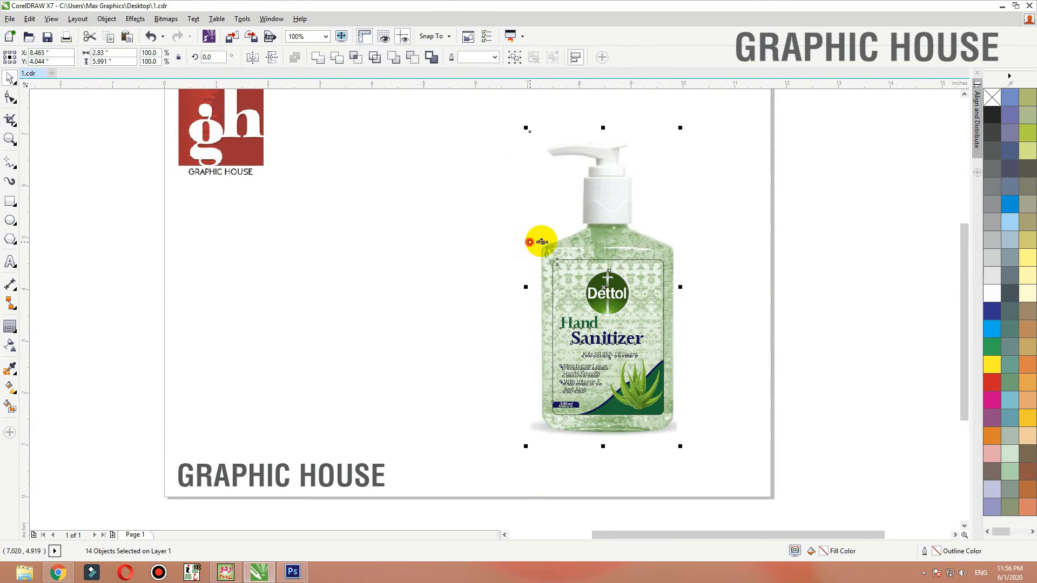
{"action": "left_click_drag", "start_coordinate": [537, 238], "coordinate": [735, 238]}
{"action": "right_click", "coordinate": [736, 238]}
Open the original label's PowerClip contents and duplicate the green and navy wave shapes over the logo area.
{"action": "left_click_drag", "start_coordinate": [382, 216], "coordinate": [648, 440]}
{"action": "scroll", "coordinate": [638, 443], "scroll_direction": "up", "scroll_amount": 3}
{"action": "left_click", "coordinate": [625, 430]}
{"action": "left_click", "coordinate": [619, 446]}
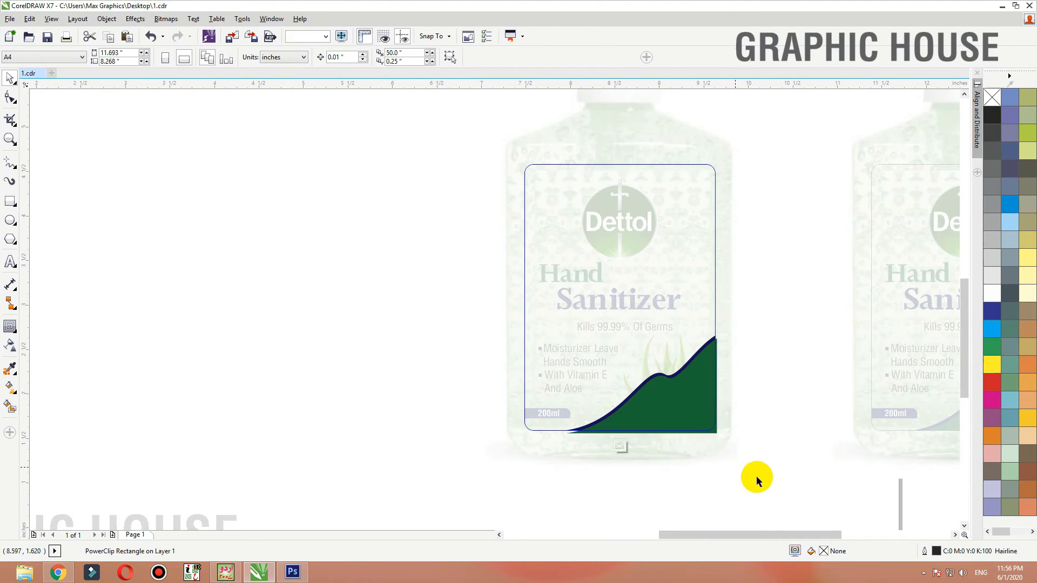
{"action": "left_click_drag", "start_coordinate": [764, 481], "coordinate": [470, 283]}
{"action": "left_click_drag", "start_coordinate": [699, 399], "coordinate": [657, 255]}
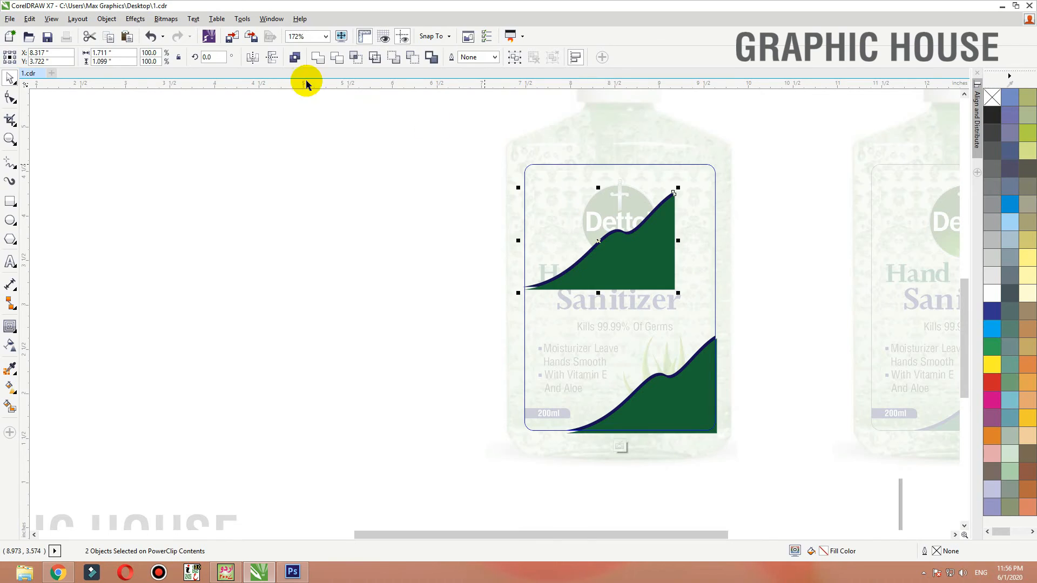
Mirror the copied wave shapes horizontally and vertically, and group them.
{"action": "left_click", "coordinate": [253, 56]}
{"action": "left_click", "coordinate": [272, 57]}
{"action": "key", "text": "ctrl+g"}
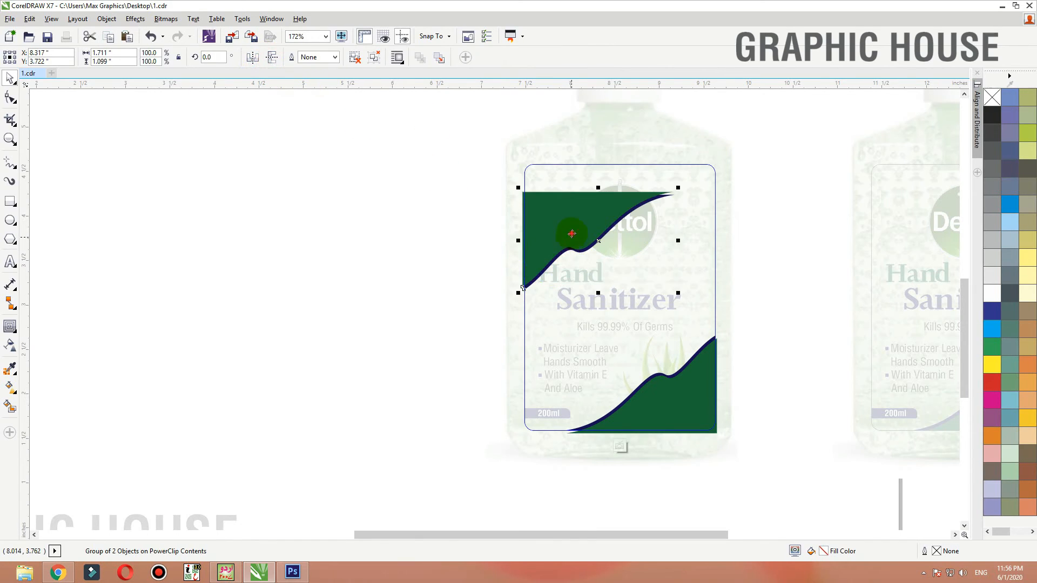
Enlarge the wave group to about 2.449 by 1.572 inches over the label's upper-left corner, finish PowerClip editing and remove the label outline.
{"action": "left_click_drag", "start_coordinate": [567, 232], "coordinate": [565, 196]}
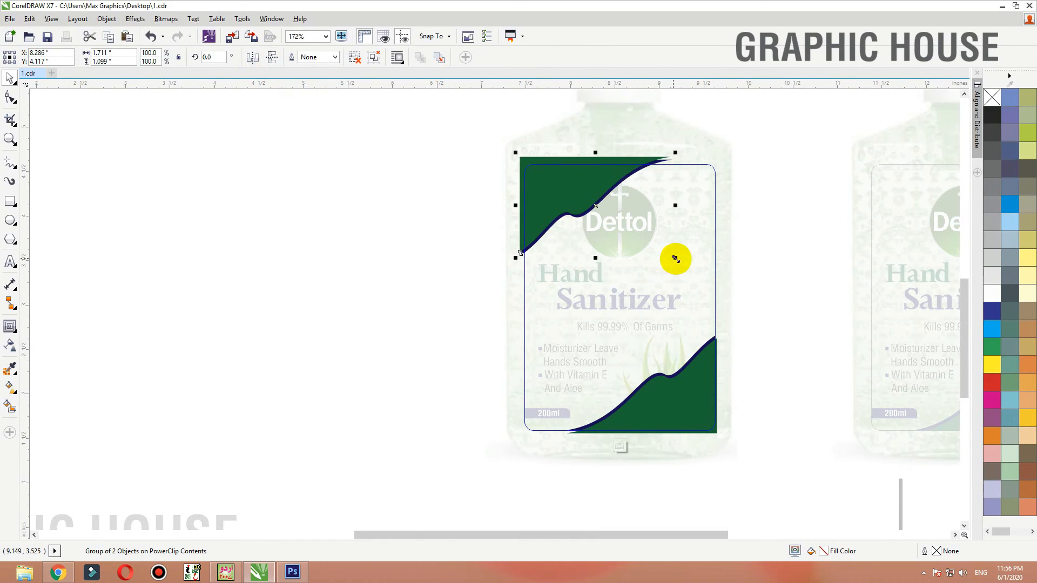
{"action": "left_click_drag", "start_coordinate": [675, 259], "coordinate": [742, 303]}
{"action": "left_click_drag", "start_coordinate": [660, 211], "coordinate": [647, 193]}
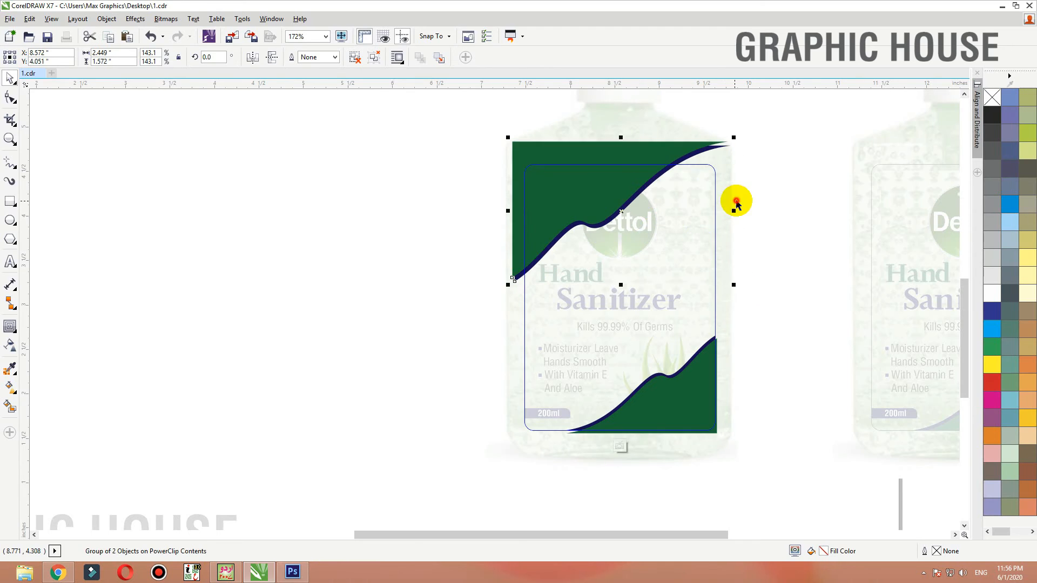
{"action": "left_click", "coordinate": [736, 204]}
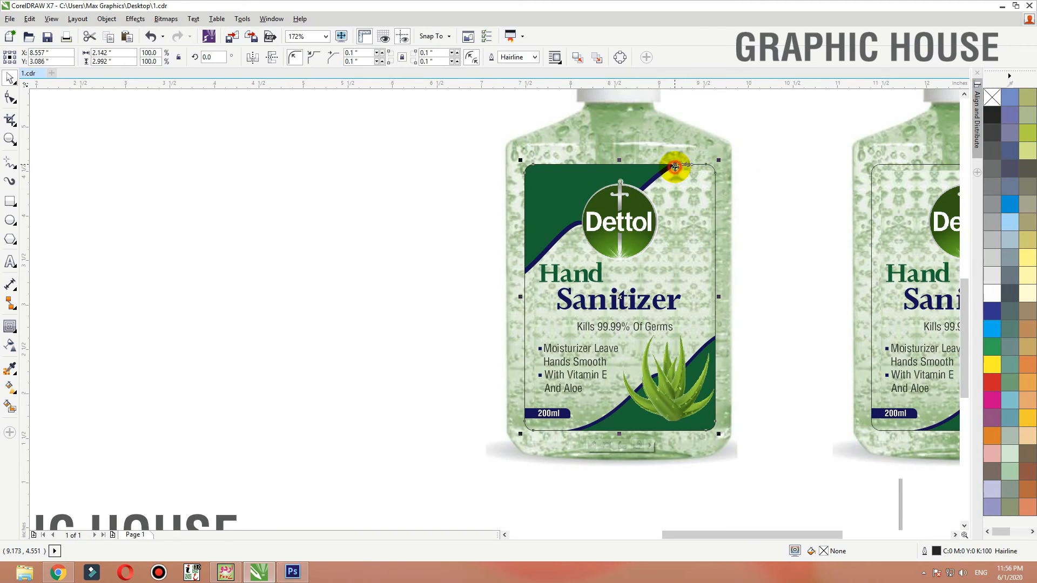
{"action": "right_click", "coordinate": [992, 100]}
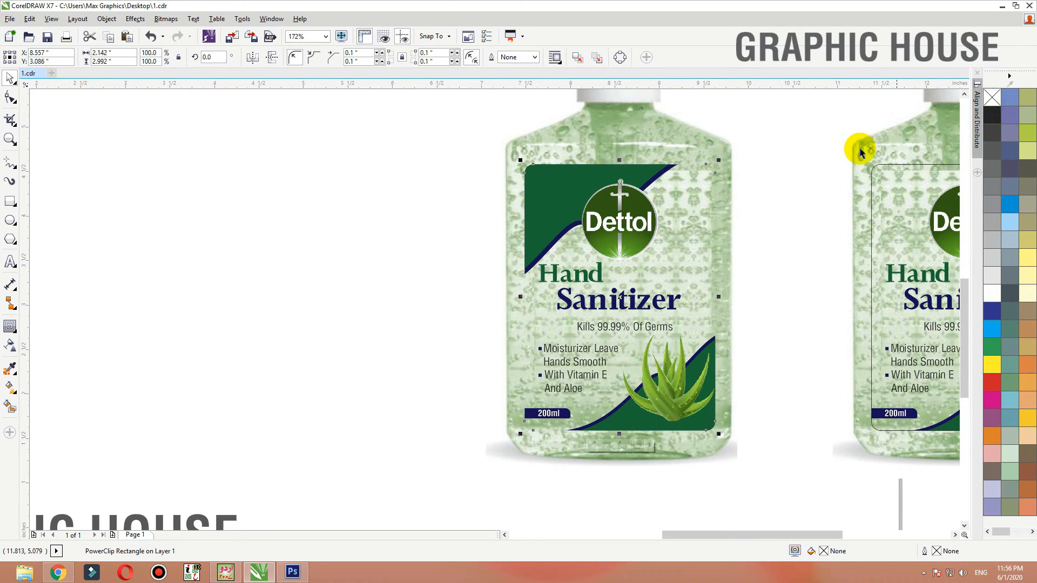
{"action": "left_click", "coordinate": [790, 195]}
Group the bottle with its two-wave label, copy it to the left and ungroup the copy.
{"action": "scroll", "coordinate": [767, 216], "scroll_direction": "down", "scroll_amount": 2}
{"action": "left_click_drag", "start_coordinate": [778, 405], "coordinate": [595, 83]}
{"action": "left_click_drag", "start_coordinate": [707, 331], "coordinate": [583, 331]}
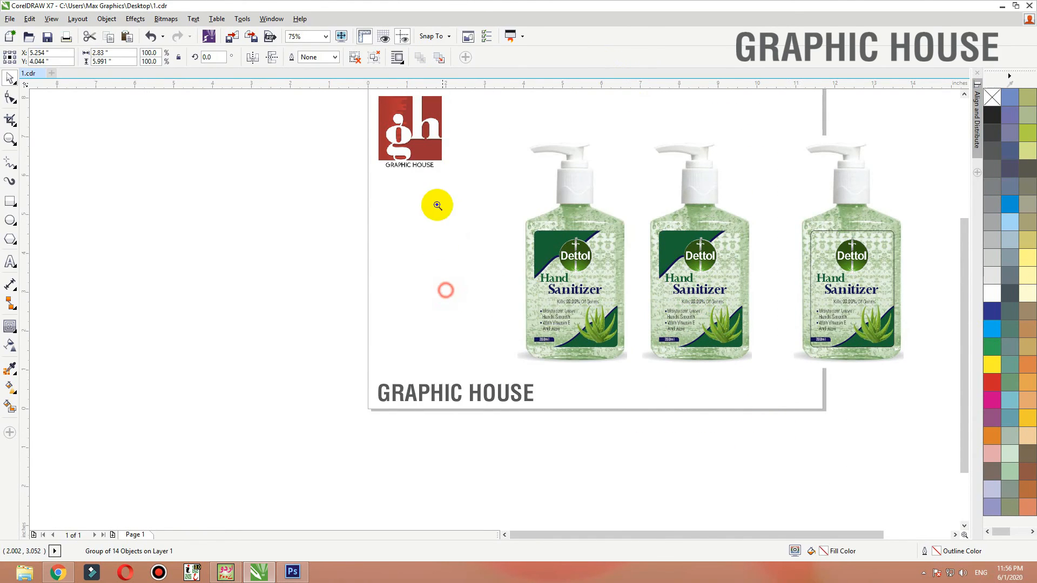
{"action": "left_click_drag", "start_coordinate": [441, 205], "coordinate": [715, 379]}
{"action": "key", "text": "shift+F2"}
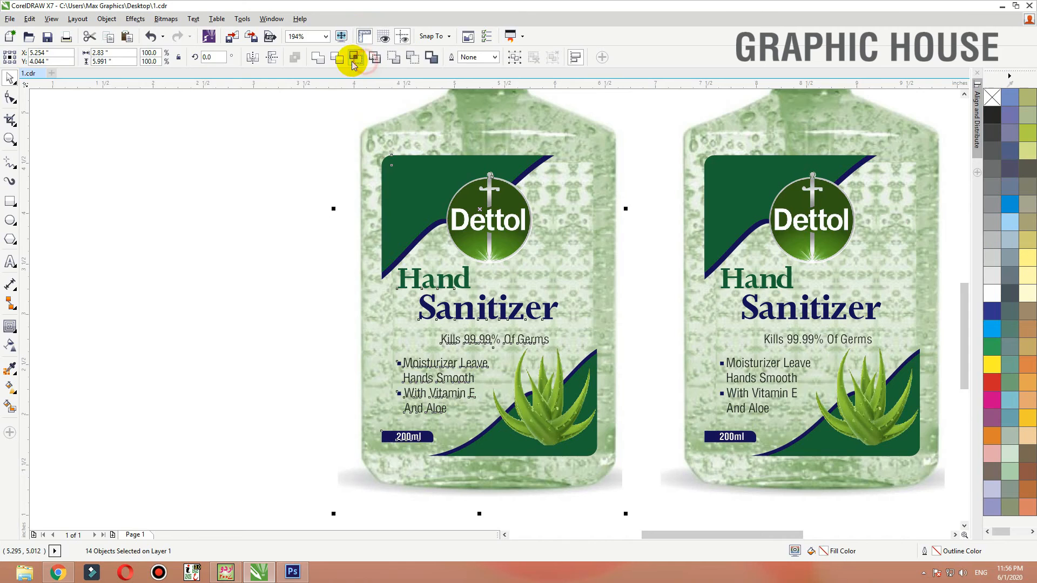
Start importing an image and browse to the Green folder inside Data Wallpaper on drive D.
{"action": "left_click", "coordinate": [281, 197]}
{"action": "key", "text": "ctrl+i"}
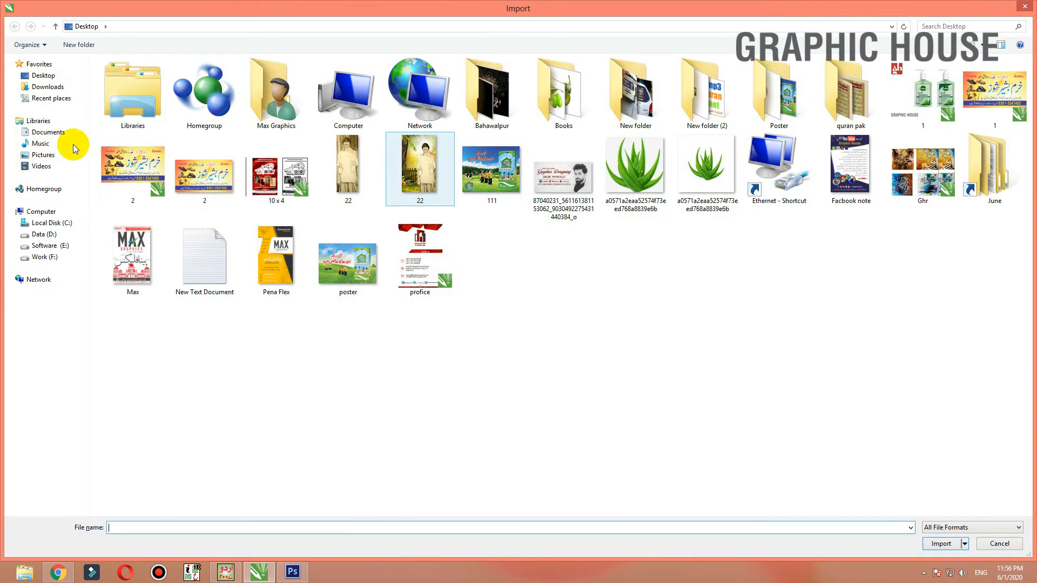
{"action": "left_click", "coordinate": [44, 234]}
{"action": "double_click", "coordinate": [773, 110]}
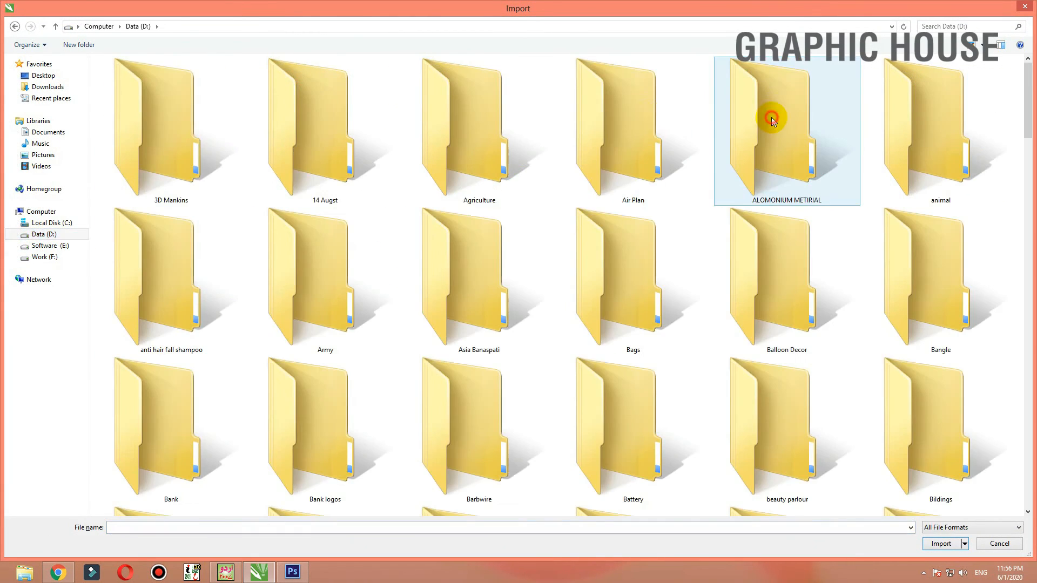
{"action": "key", "text": "BackSpace"}
{"action": "double_click", "coordinate": [653, 128]}
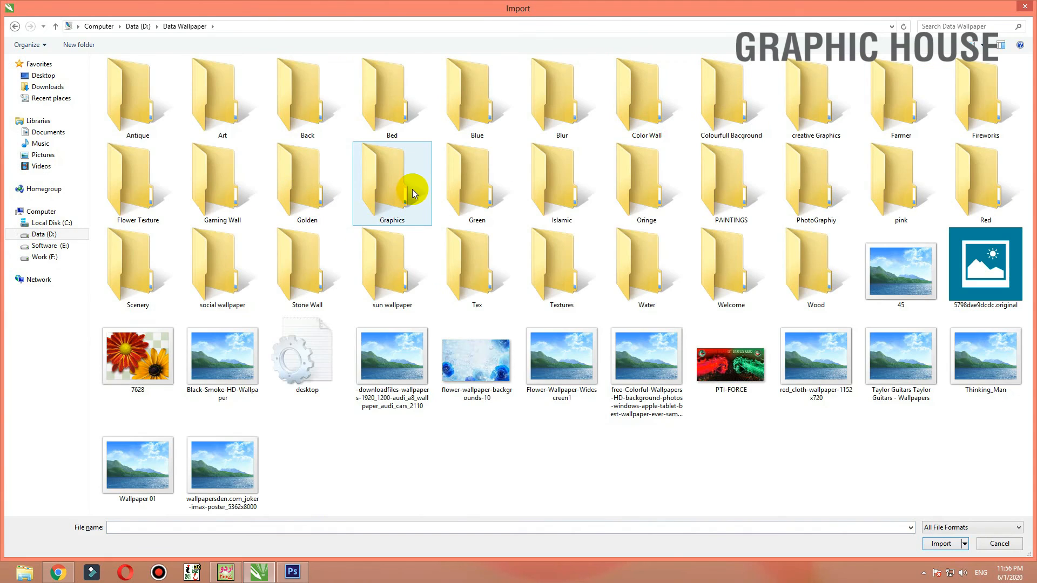
{"action": "double_click", "coordinate": [472, 204]}
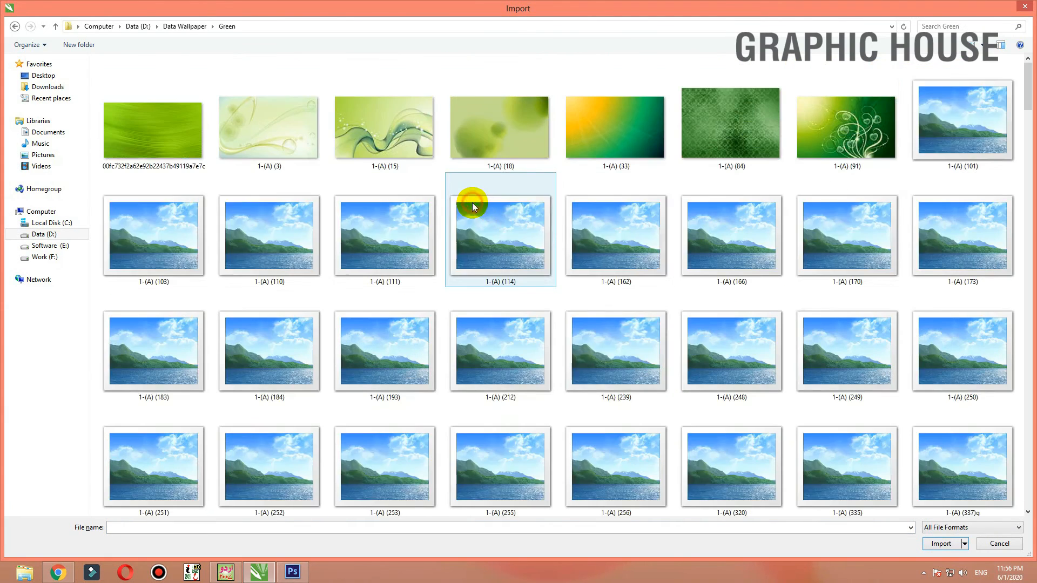
Import the abs_v (5) image at about 1.211 by 1.257 inches into the empty area beside the first bottle.
{"action": "scroll", "coordinate": [472, 202], "scroll_direction": "down", "scroll_amount": 2}
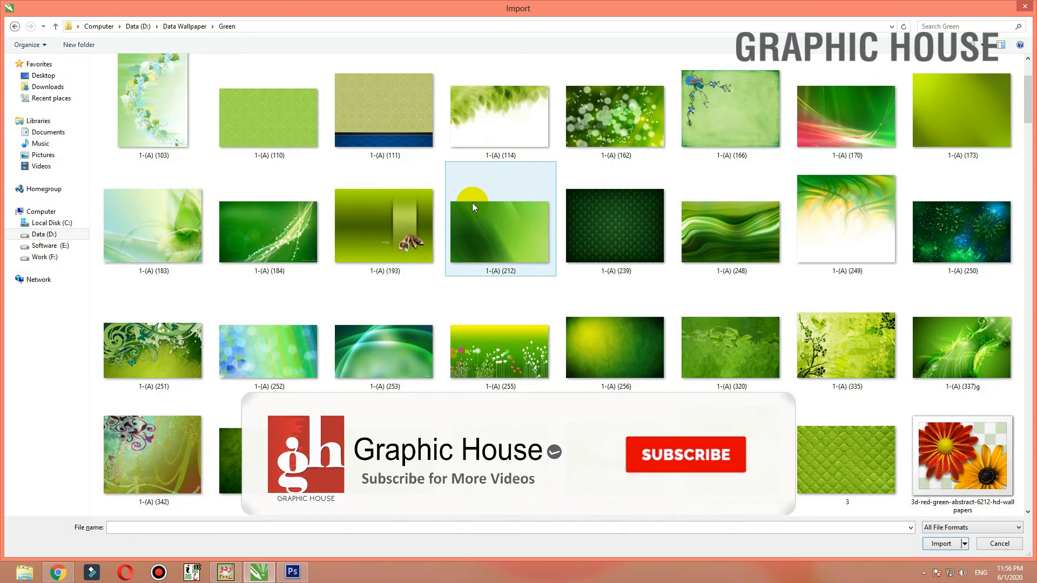
{"action": "scroll", "coordinate": [472, 203], "scroll_direction": "down", "scroll_amount": 6}
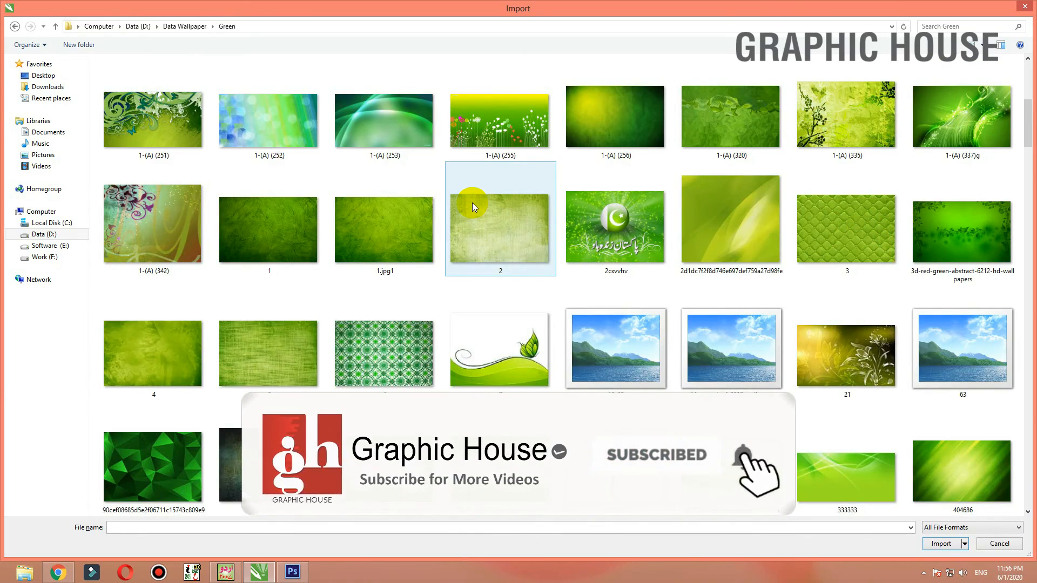
{"action": "scroll", "coordinate": [472, 202], "scroll_direction": "down", "scroll_amount": 4}
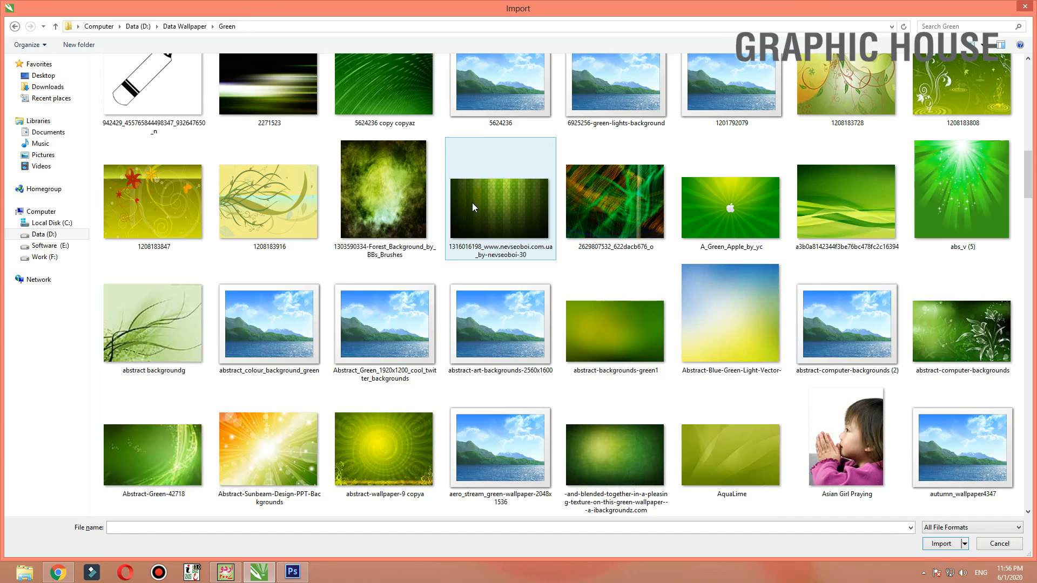
{"action": "double_click", "coordinate": [966, 172]}
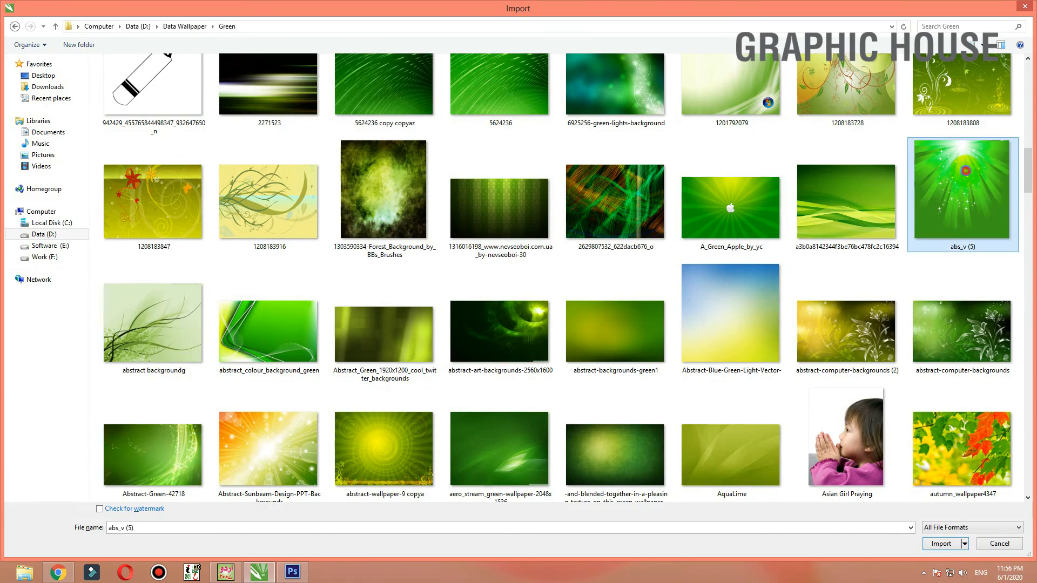
{"action": "left_click_drag", "start_coordinate": [143, 280], "coordinate": [324, 409]}
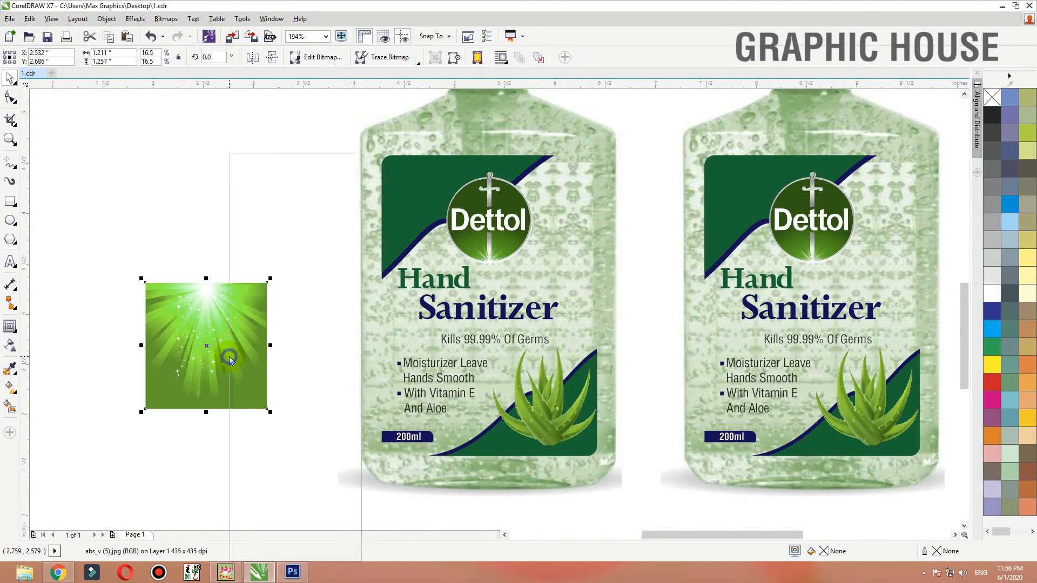
PowerClip the imported light-ray image inside the first bottle's label and open the label's contents for editing.
{"action": "right_click", "coordinate": [230, 354]}
{"action": "left_click", "coordinate": [286, 163]}
{"action": "left_click", "coordinate": [409, 160]}
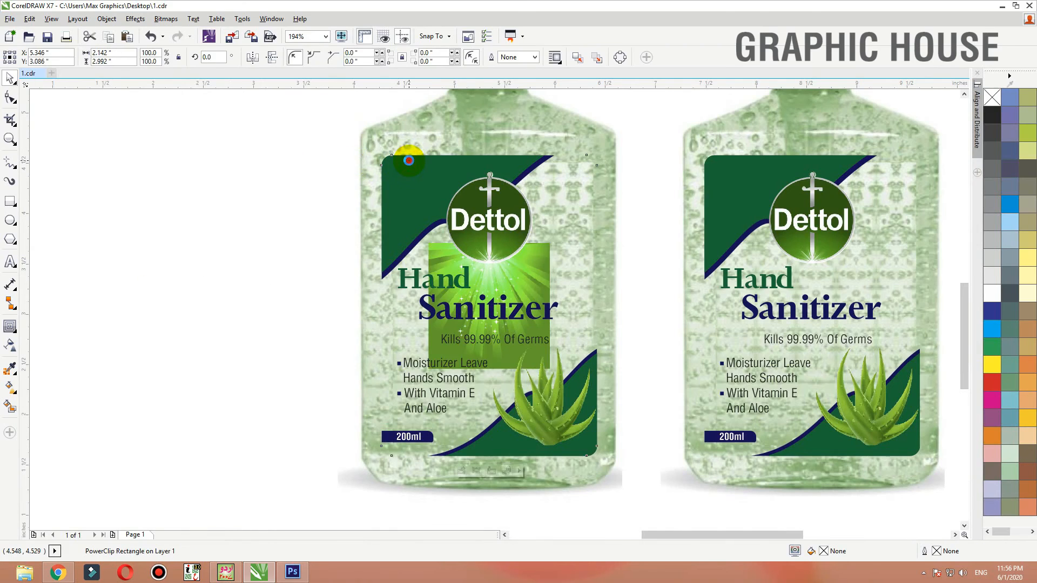
Duplicate the light-ray image beside the bottle, PowerClip the original inside the lower green wave and undo the wave's displacement.
{"action": "right_click", "coordinate": [531, 291]}
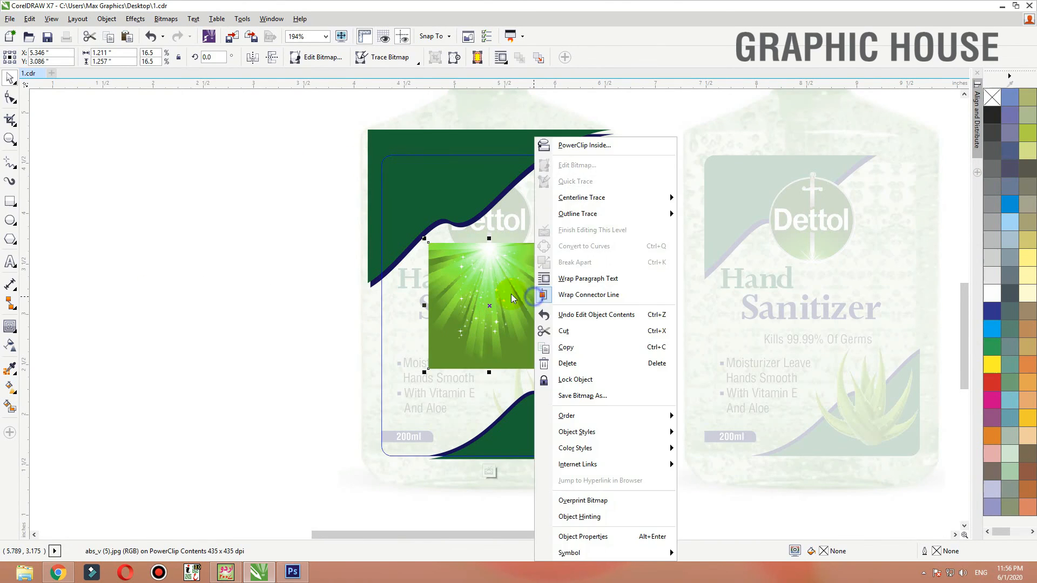
{"action": "left_click_drag", "start_coordinate": [490, 282], "coordinate": [194, 301]}
{"action": "right_click", "coordinate": [471, 291]}
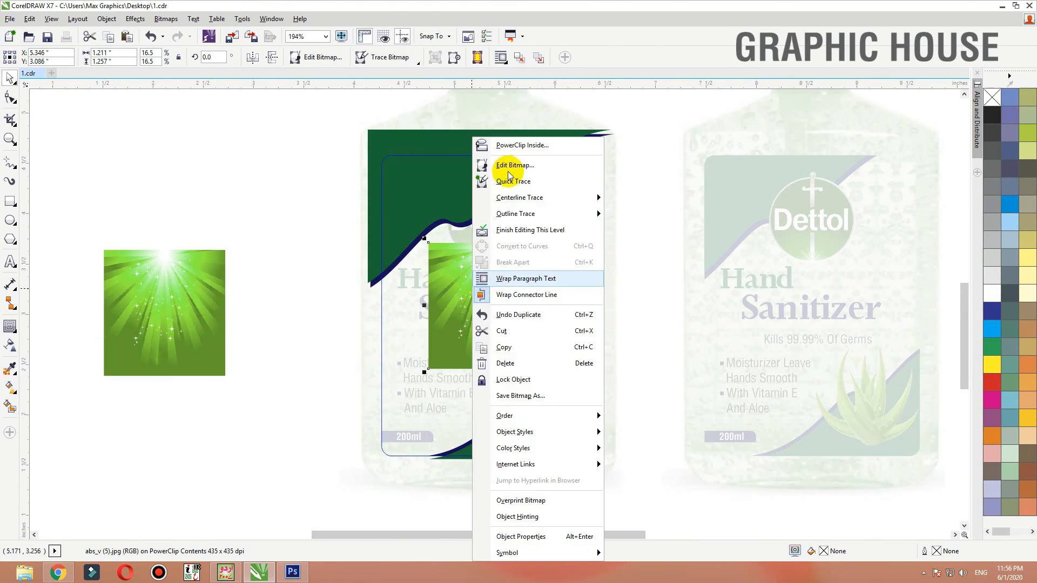
{"action": "left_click", "coordinate": [505, 167]}
{"action": "left_click", "coordinate": [565, 442]}
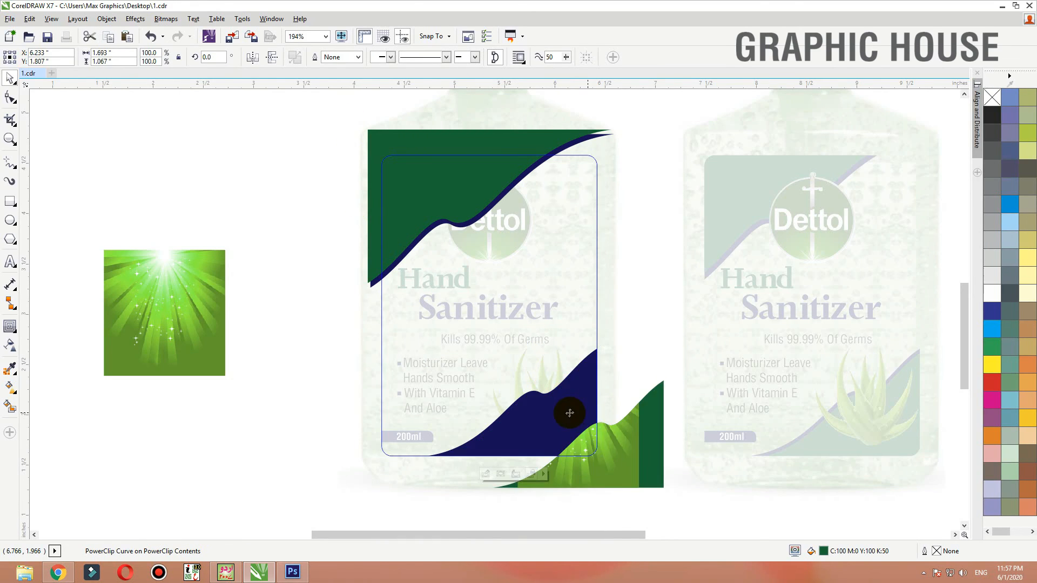
{"action": "key", "text": "ctrl+z"}
{"action": "left_click", "coordinate": [381, 340]}
Flip the image inside the lower wave by 180 degrees, enlarge it to about 1.757 by 1.824 inches over the wave and finish editing.
{"action": "key", "text": "F2"}
{"action": "left_click_drag", "start_coordinate": [324, 283], "coordinate": [723, 519]}
{"action": "left_click", "coordinate": [541, 380]}
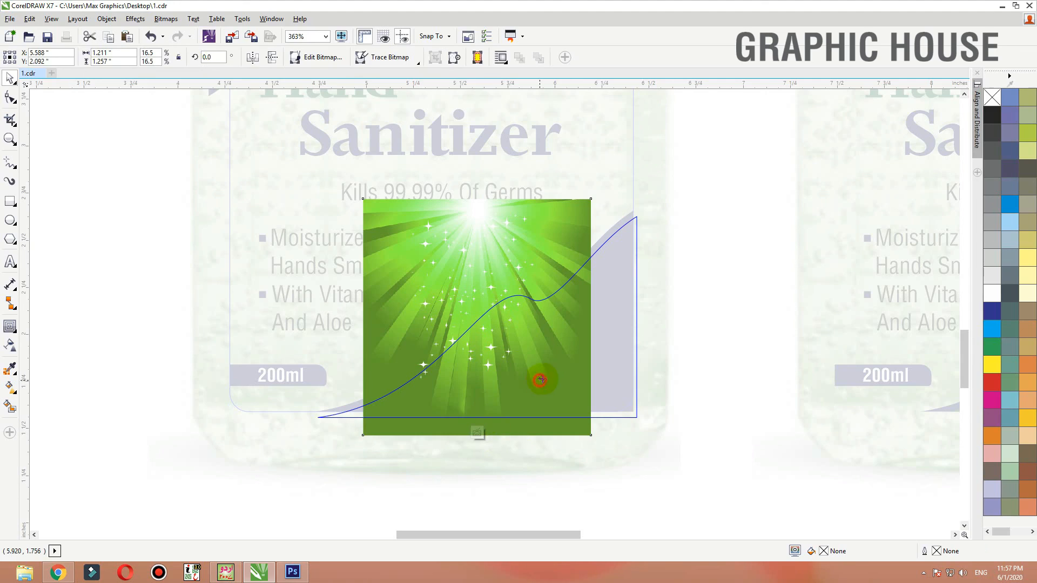
{"action": "left_click", "coordinate": [270, 57]}
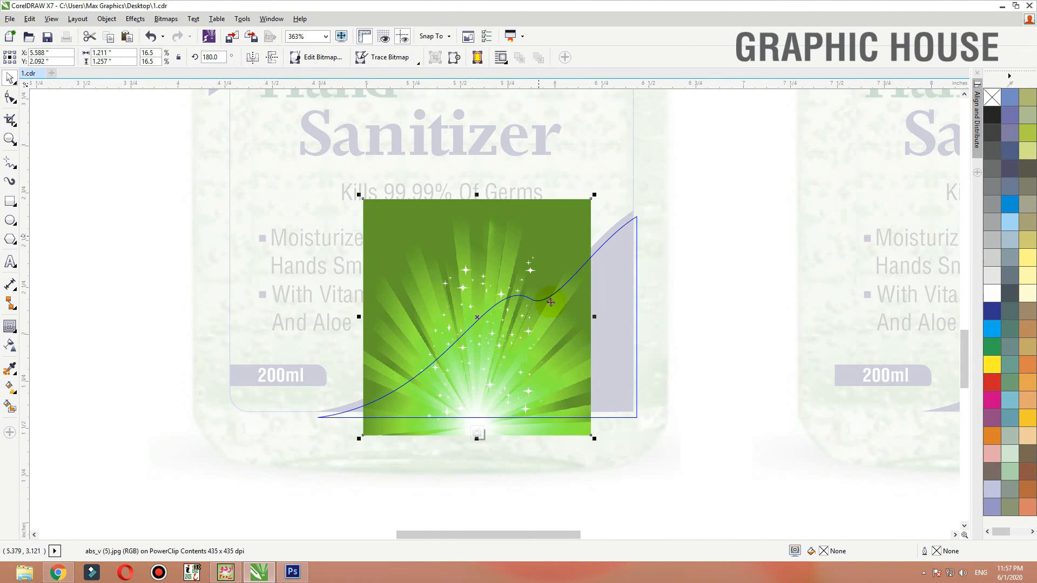
{"action": "left_click_drag", "start_coordinate": [552, 332], "coordinate": [618, 318]}
{"action": "left_click_drag", "start_coordinate": [424, 423], "coordinate": [377, 474]}
{"action": "left_click_drag", "start_coordinate": [567, 403], "coordinate": [516, 412]}
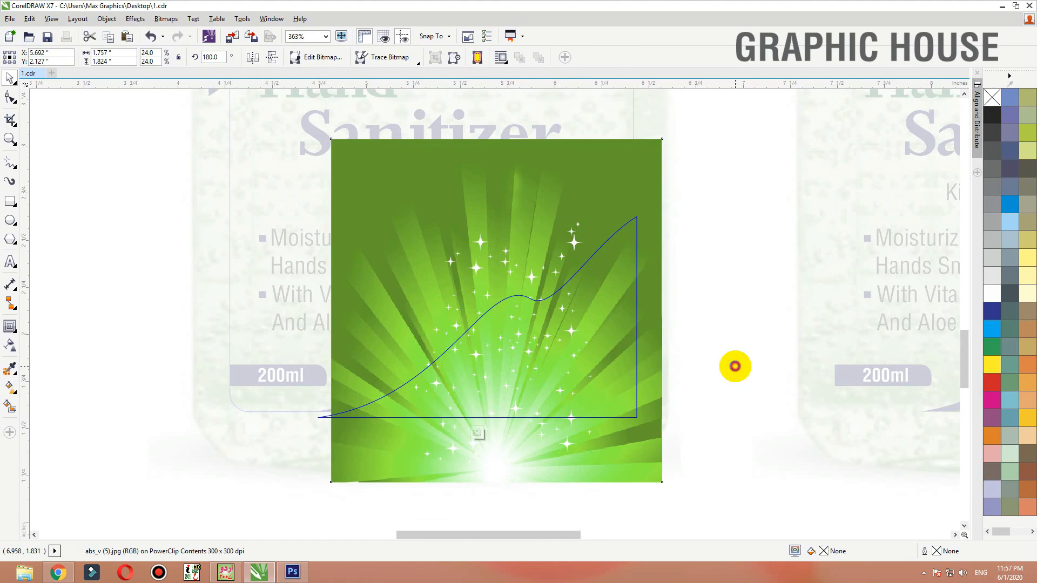
{"action": "left_click", "coordinate": [735, 366]}
{"action": "scroll", "coordinate": [672, 354], "scroll_direction": "down", "scroll_amount": 2}
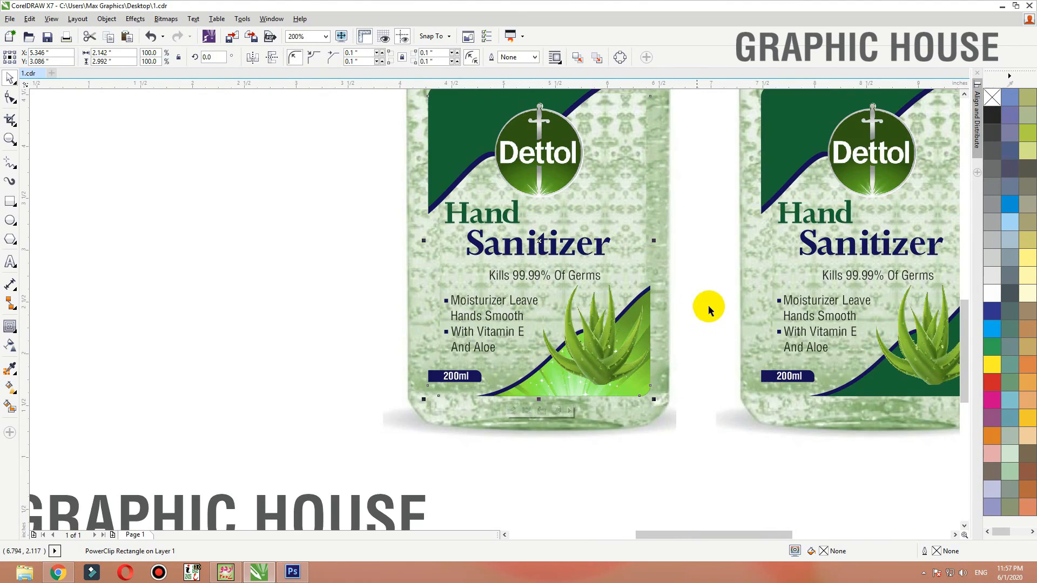
{"action": "left_click", "coordinate": [711, 304]}
{"action": "scroll", "coordinate": [603, 399], "scroll_direction": "down", "scroll_amount": 3}
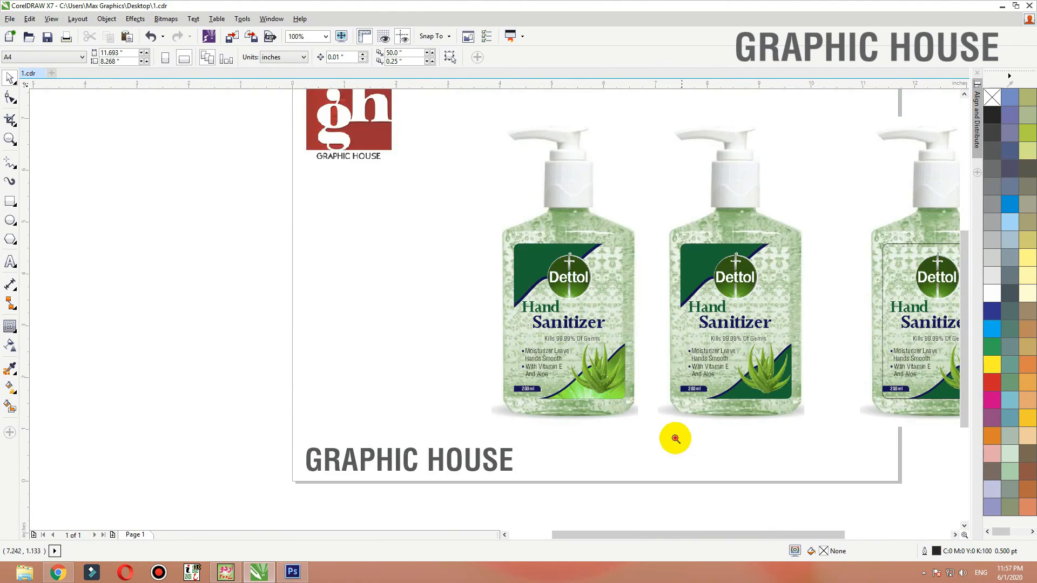
Reopen the first label's PowerClip contents and place the spare light-ray image inside the upper wave group.
{"action": "scroll", "coordinate": [664, 474], "scroll_direction": "up", "scroll_amount": 2}
{"action": "left_click", "coordinate": [651, 475]}
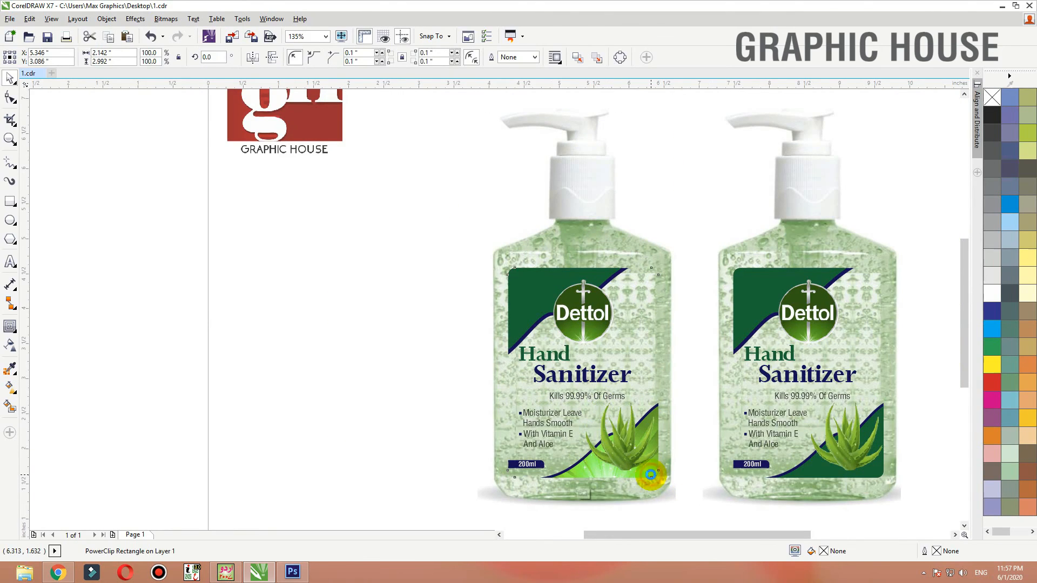
{"action": "left_click", "coordinate": [600, 332], "text": "ctrl"}
{"action": "left_click", "coordinate": [541, 292]}
{"action": "right_click", "coordinate": [371, 398]}
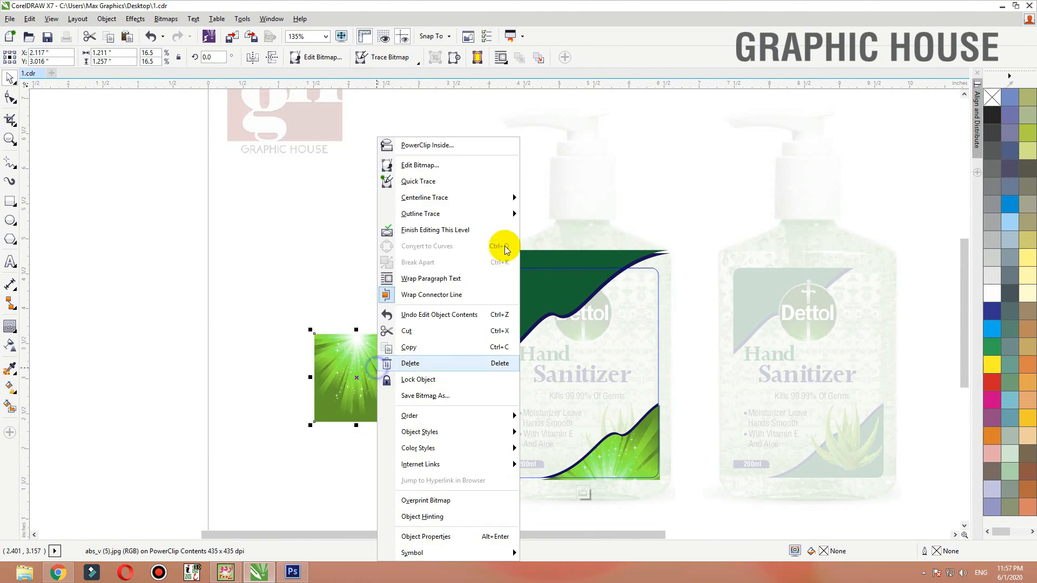
{"action": "left_click", "coordinate": [458, 144]}
{"action": "left_click", "coordinate": [529, 287]}
Fill the upper wave frame proportionally with the light-ray image, ungroup the wave shapes and finish editing the label.
{"action": "right_click", "coordinate": [532, 282]}
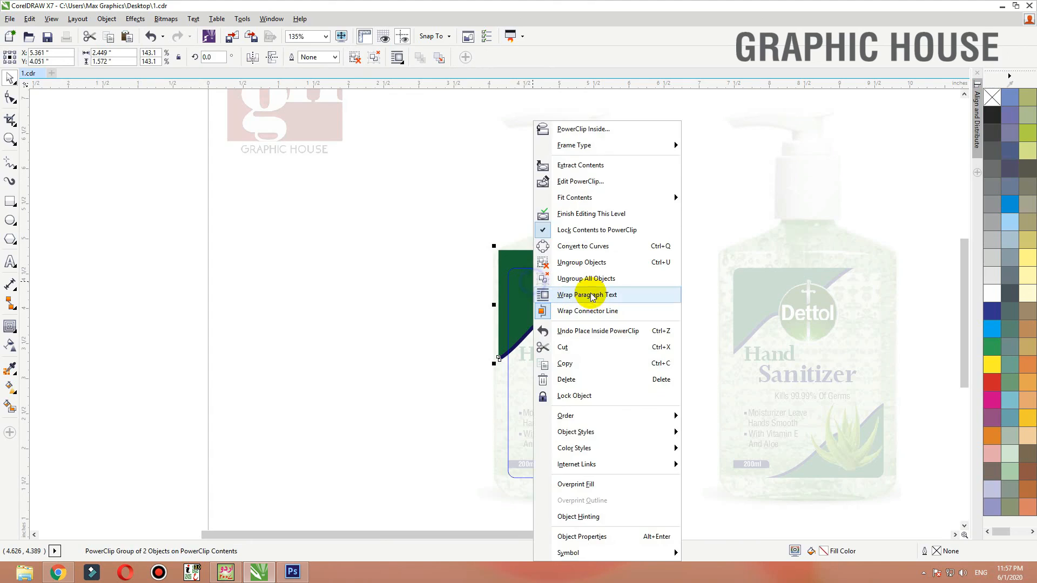
{"action": "mouse_move", "coordinate": [671, 199]}
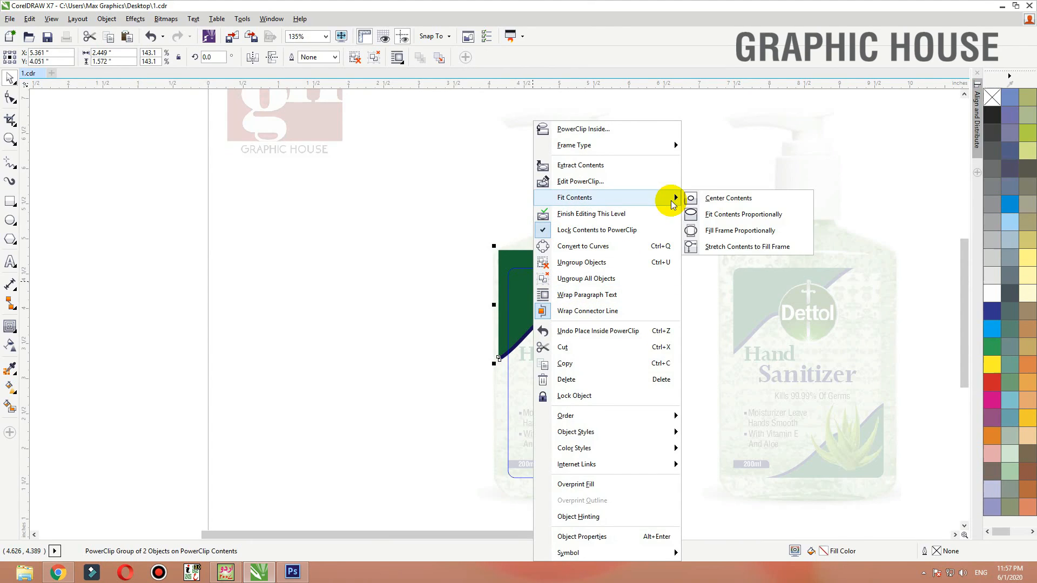
{"action": "left_click", "coordinate": [707, 230]}
{"action": "left_click", "coordinate": [286, 182]}
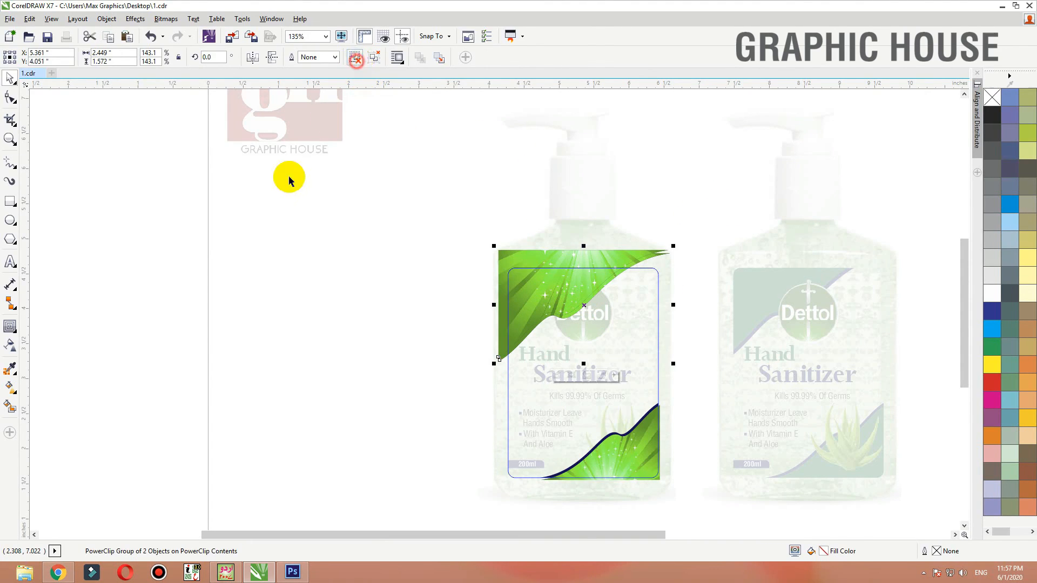
{"action": "left_click", "coordinate": [574, 316]}
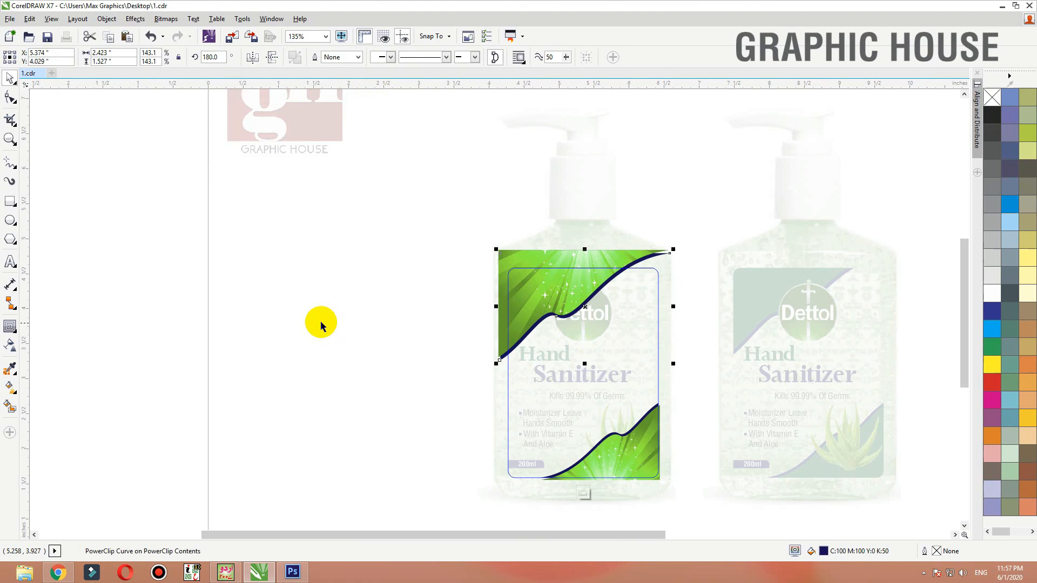
{"action": "left_click", "coordinate": [316, 324], "text": "ctrl"}
{"action": "left_click", "coordinate": [264, 341]}
Select the whole group of the middle bottle with the plain green and navy waves.
{"action": "scroll", "coordinate": [265, 341], "scroll_direction": "down", "scroll_amount": 2}
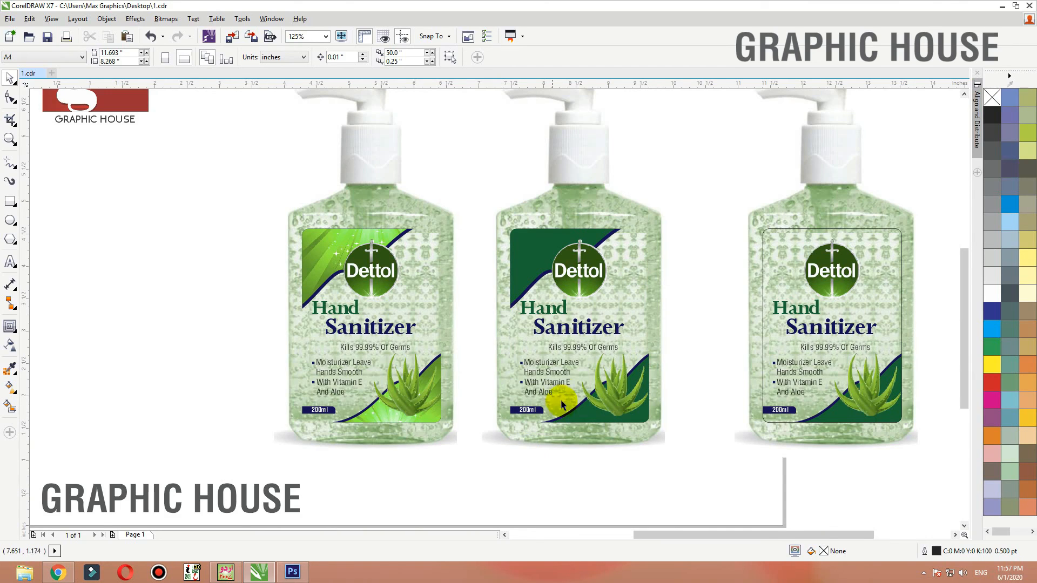
{"action": "left_click", "coordinate": [574, 351]}
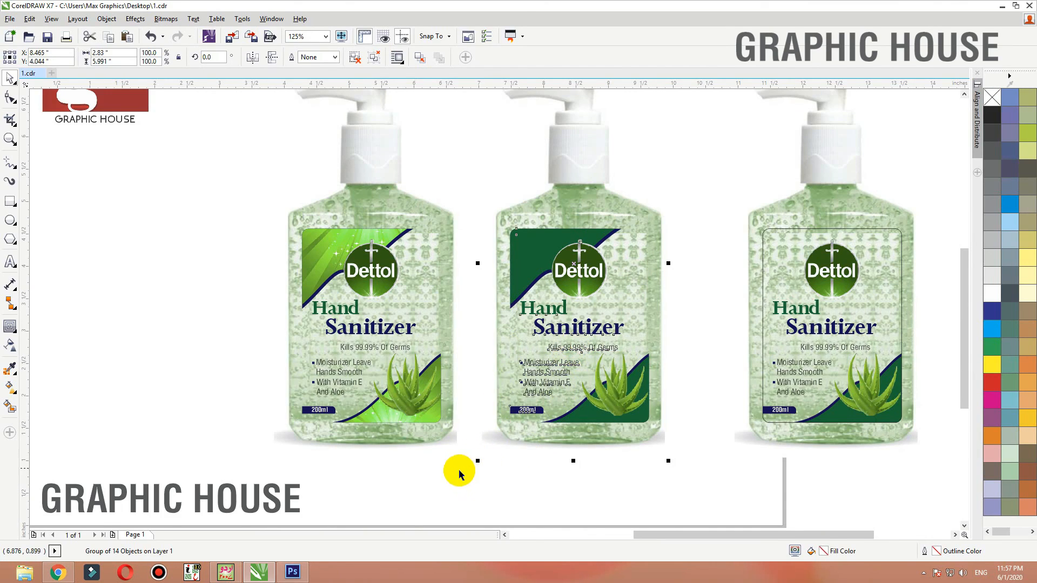